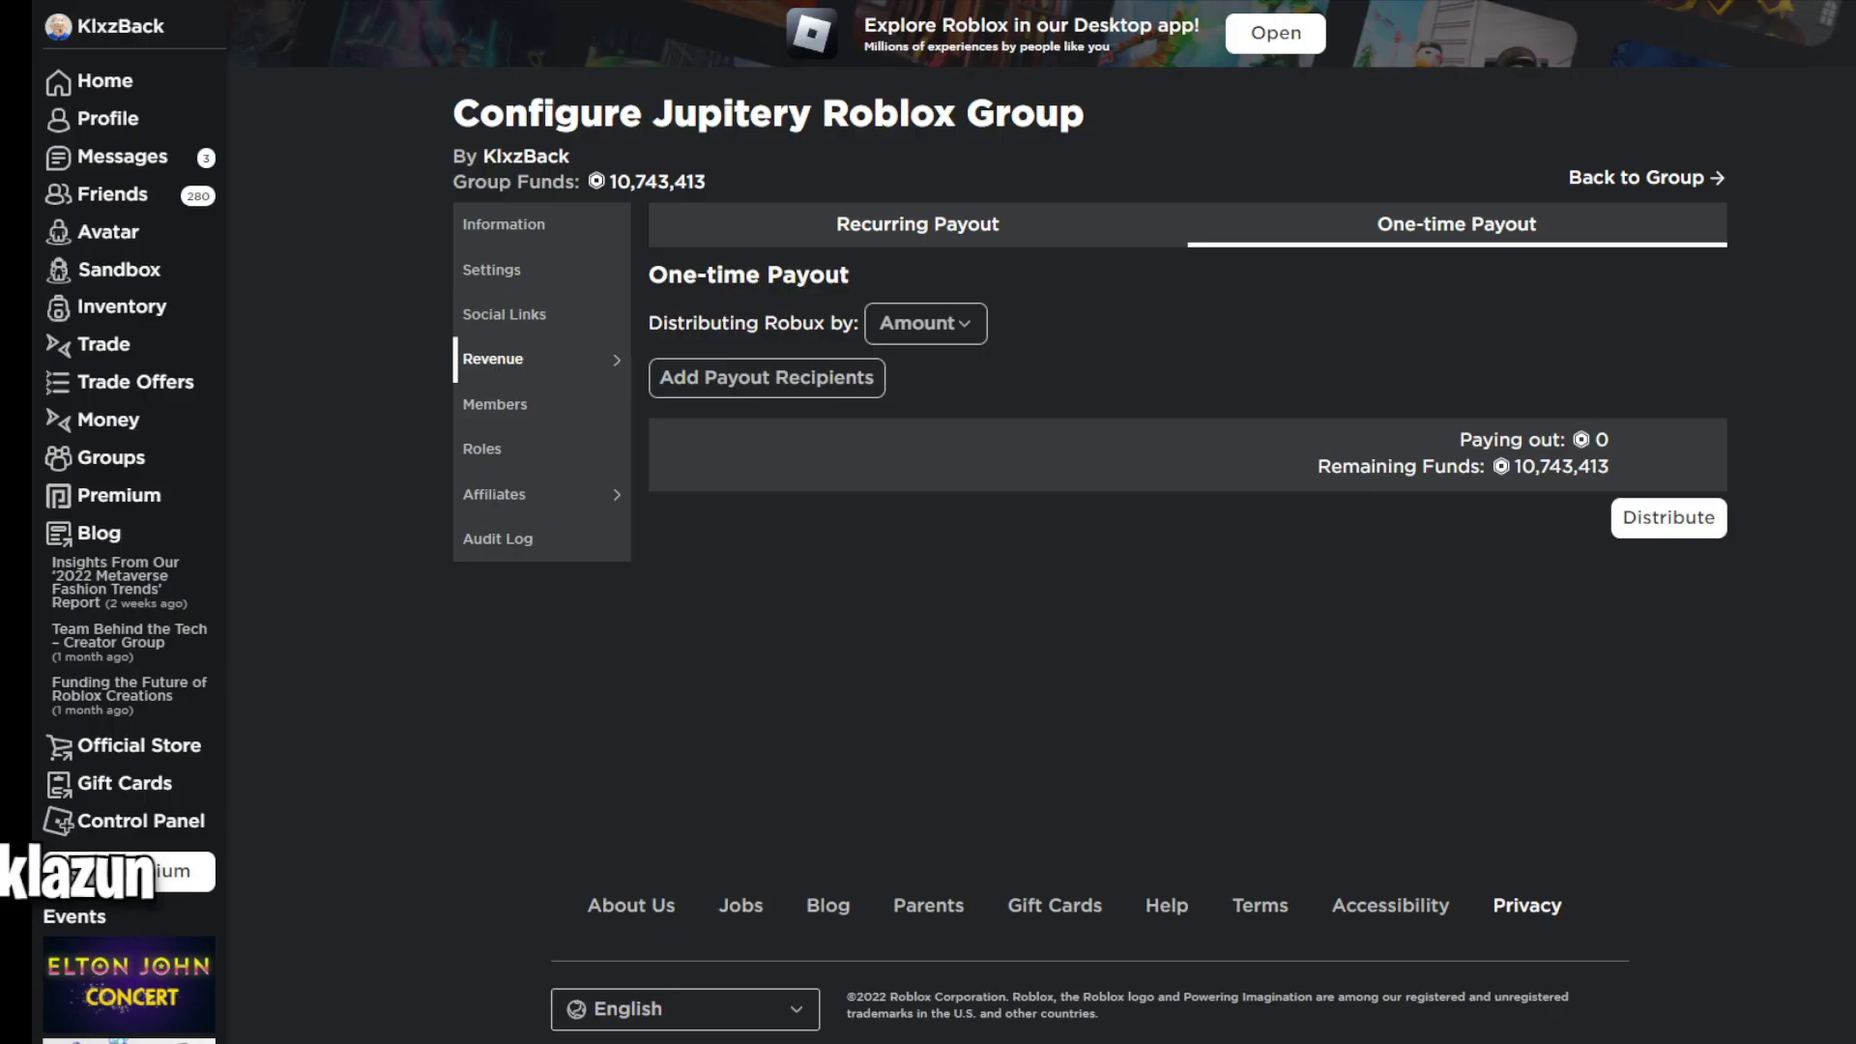
Add the first group member as a recipient and distribute a one-time payout of 1,000,000 Robux.
{"action": "left_click", "coordinate": [716, 380]}
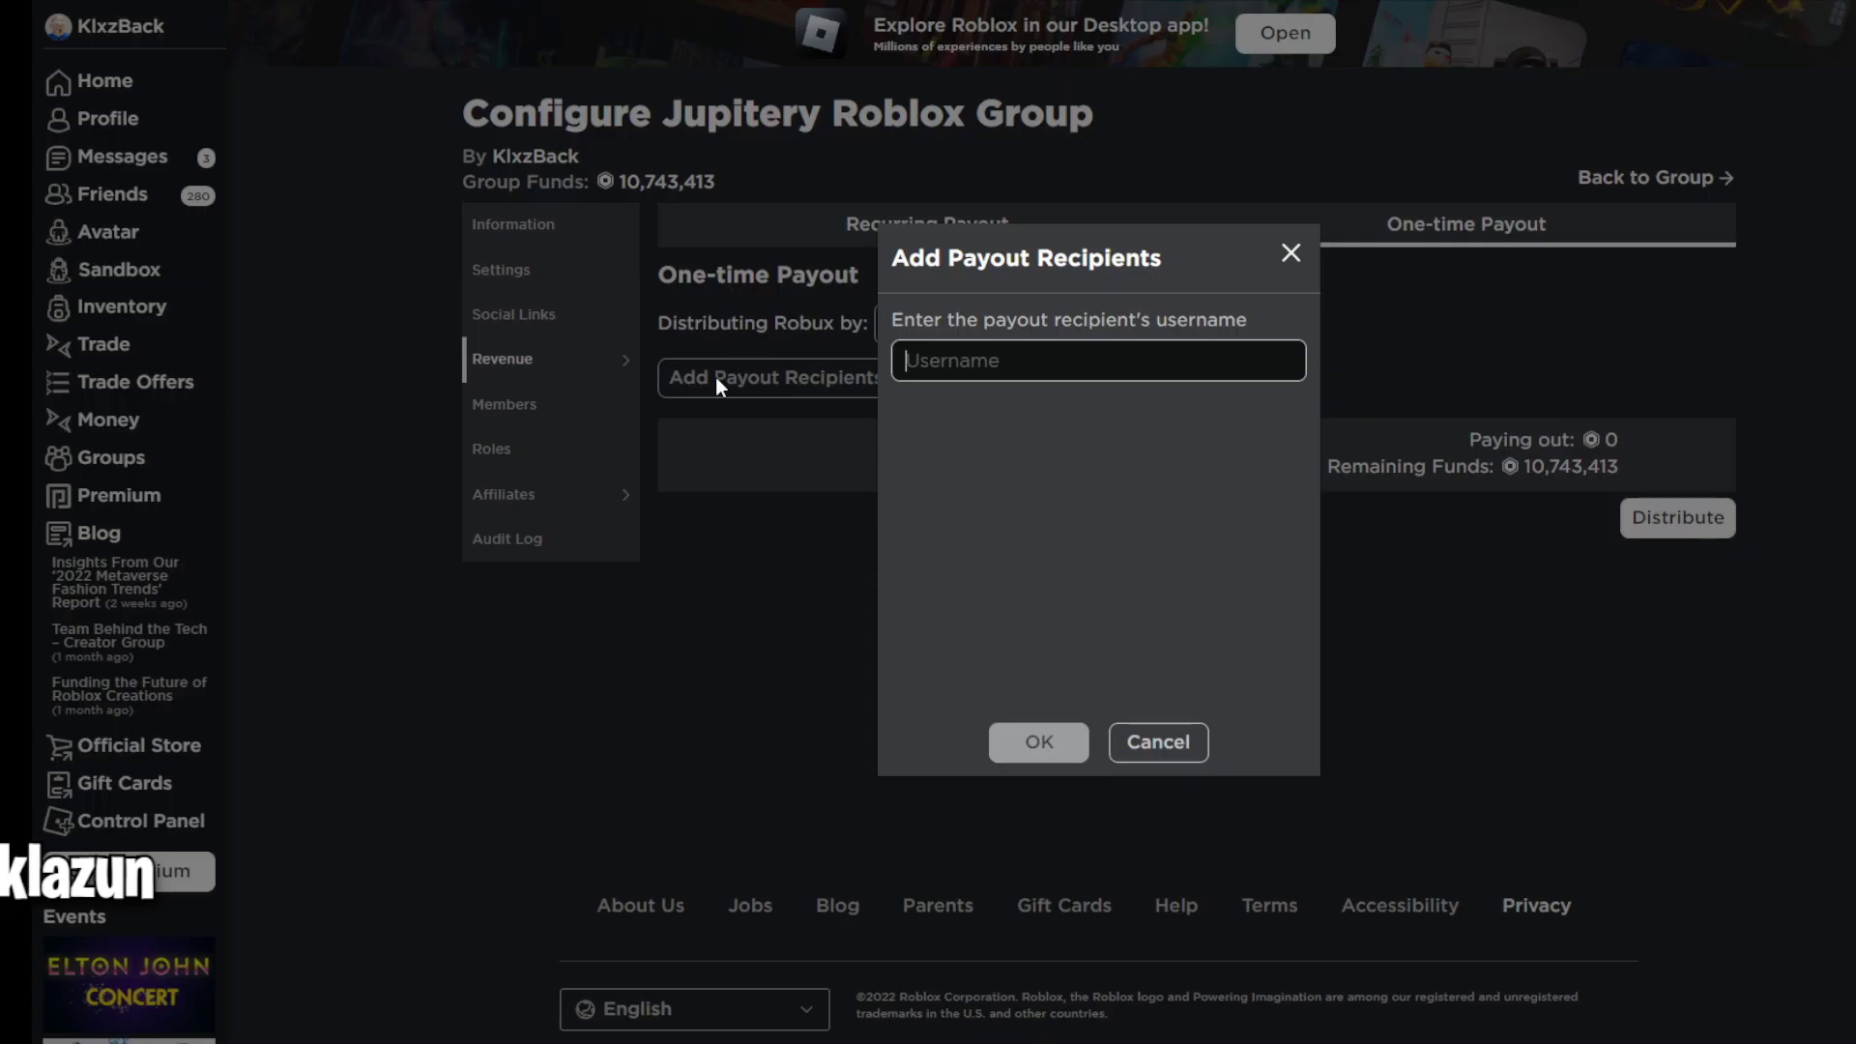
{"action": "type", "text": "DOMKAIROU"}
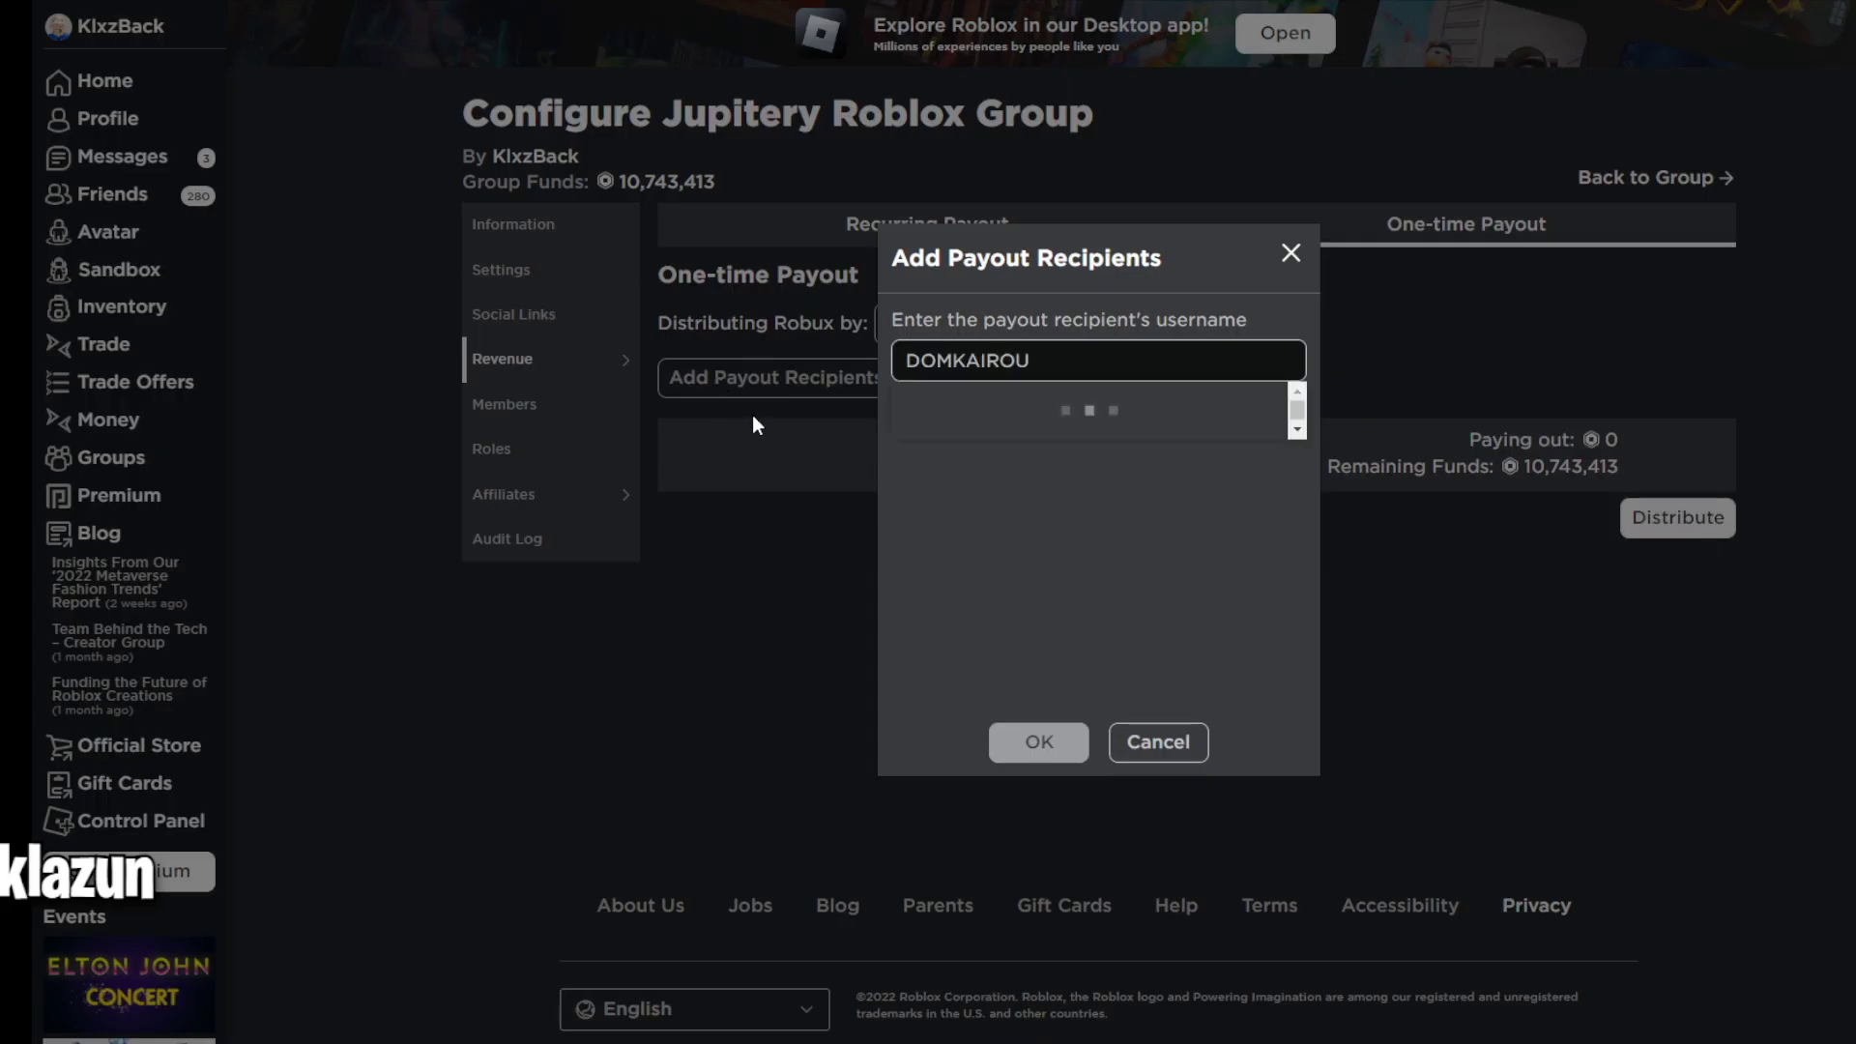
{"action": "left_click", "coordinate": [931, 411]}
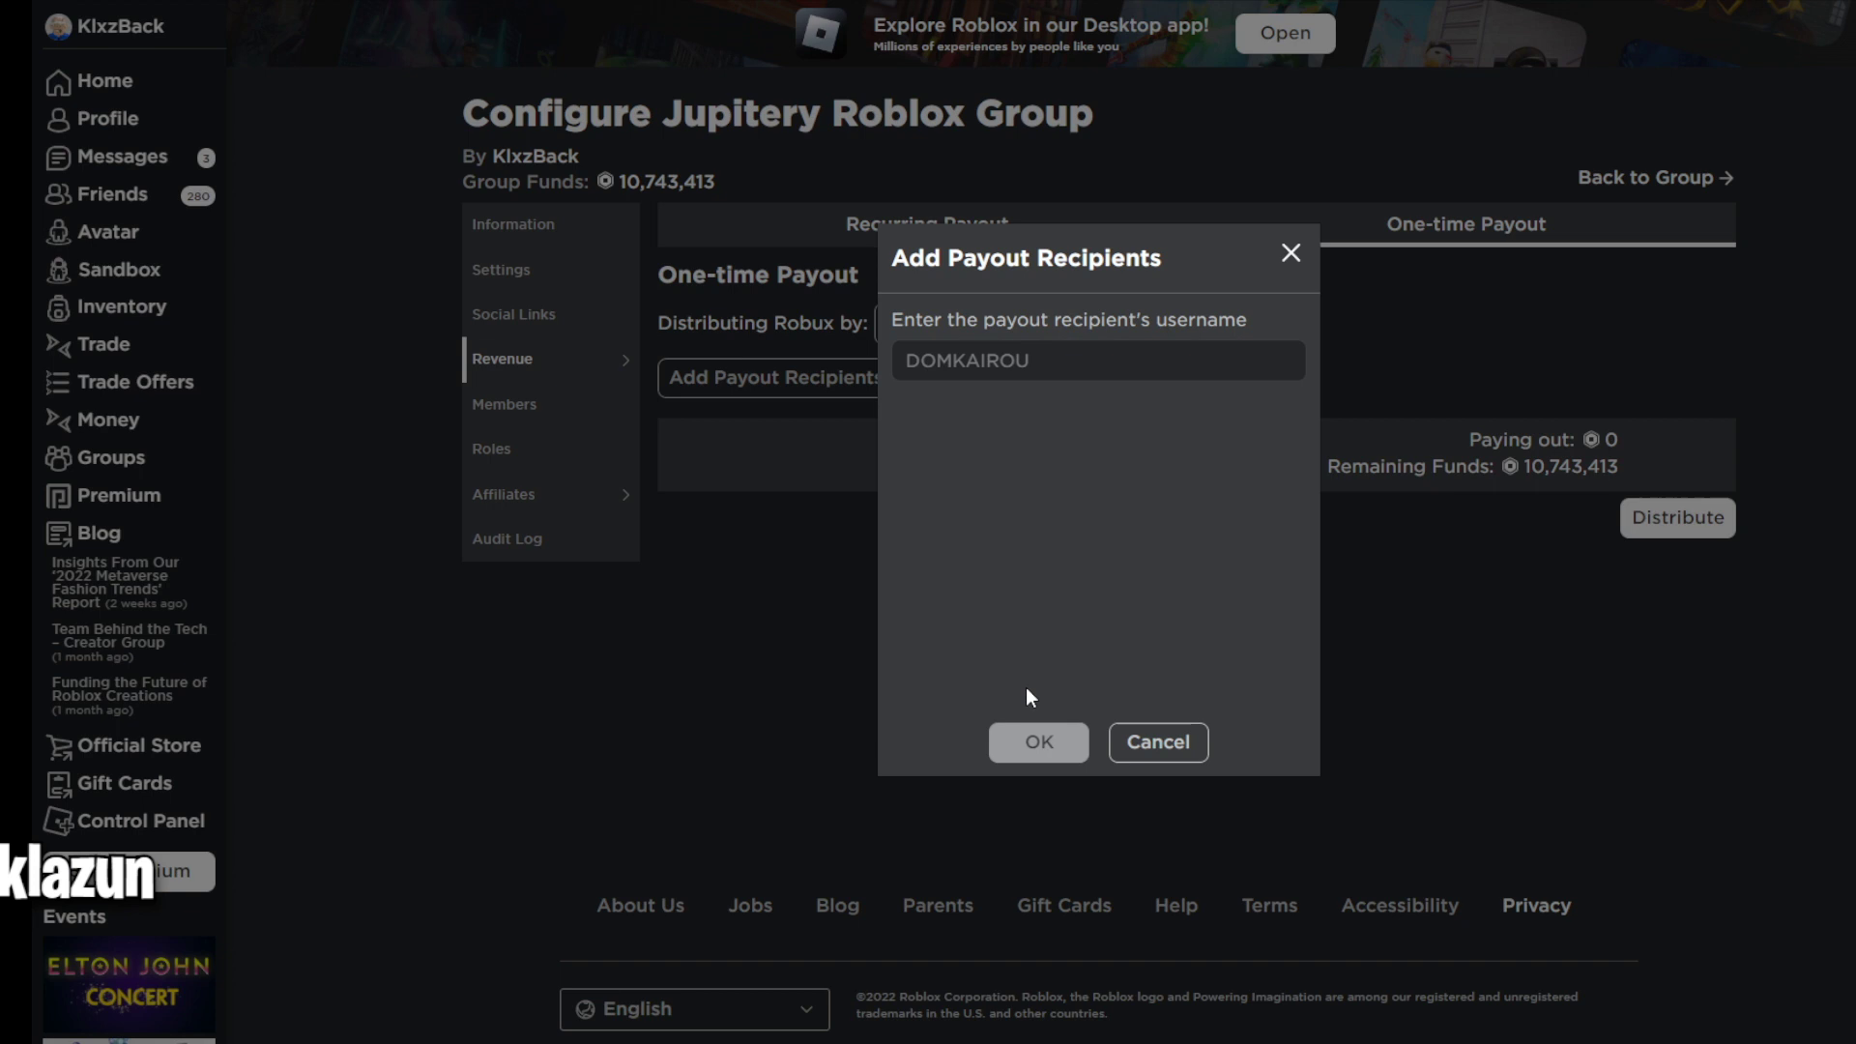
{"action": "left_click", "coordinate": [1037, 745]}
{"action": "left_click", "coordinate": [1539, 436]}
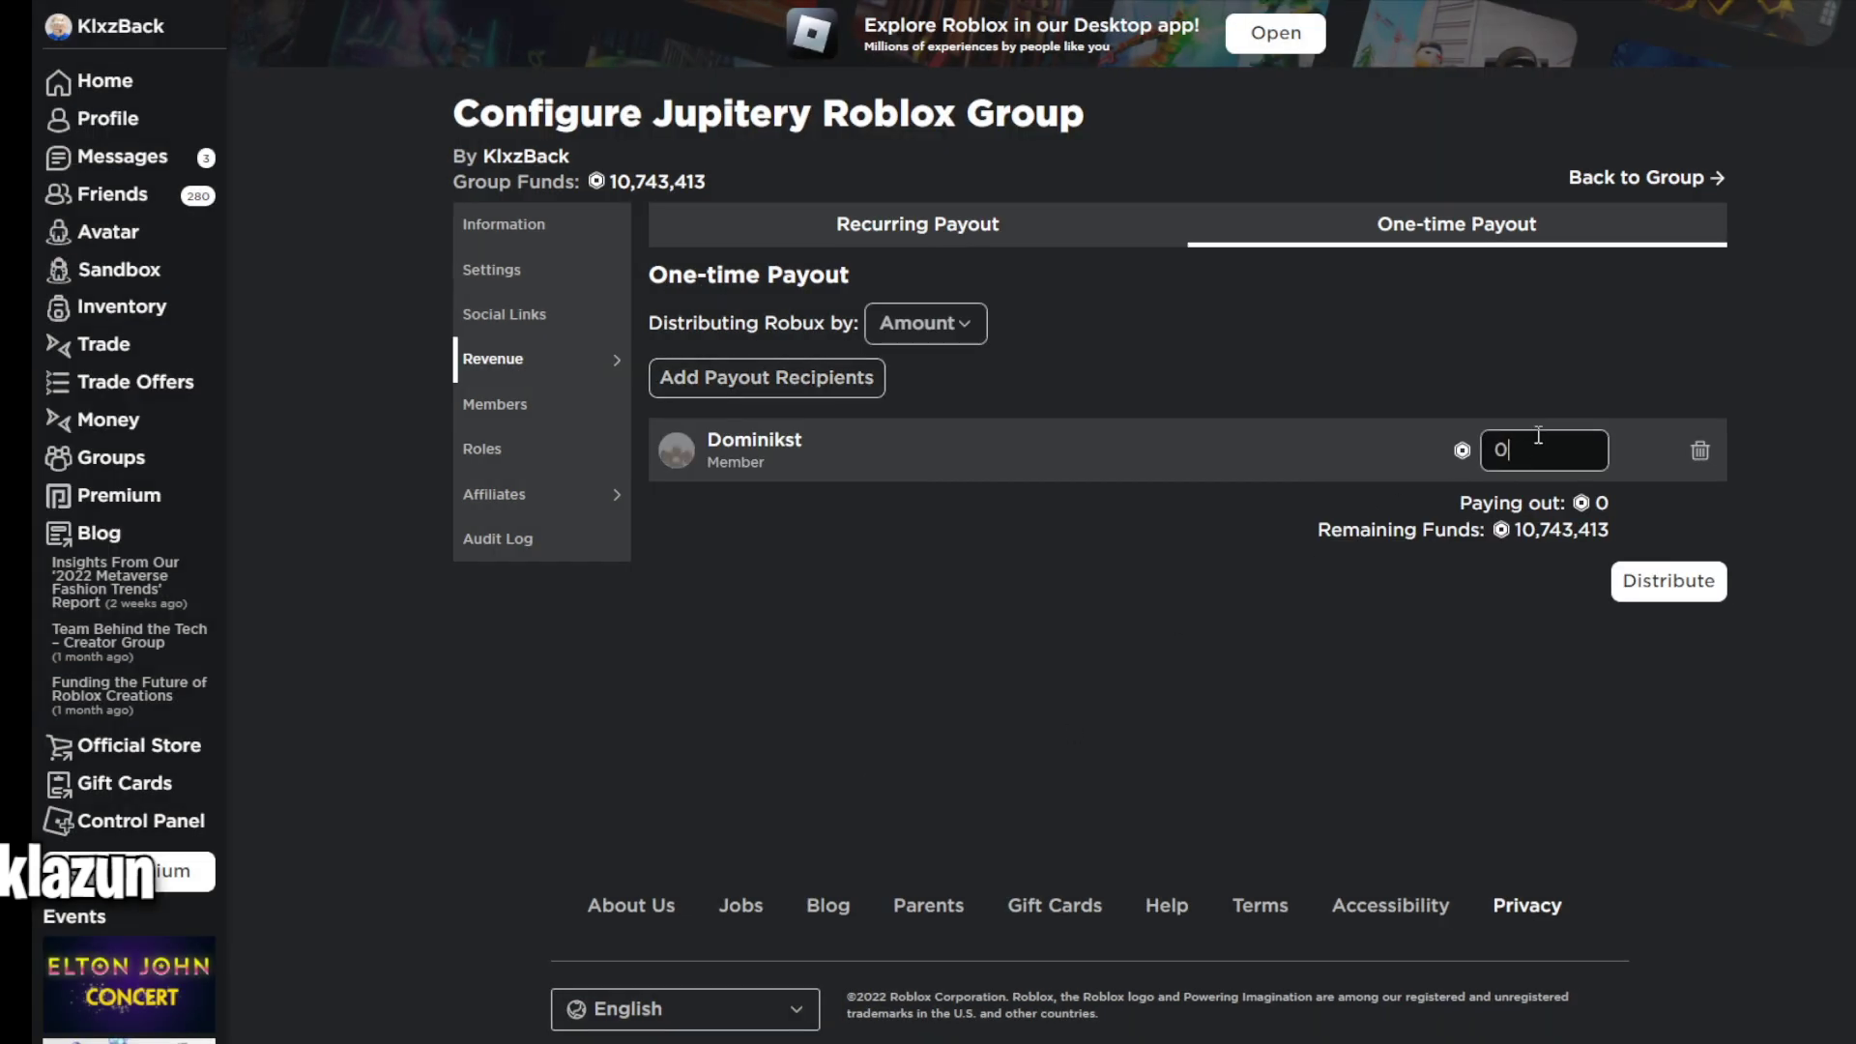
{"action": "type", "text": "1000000"}
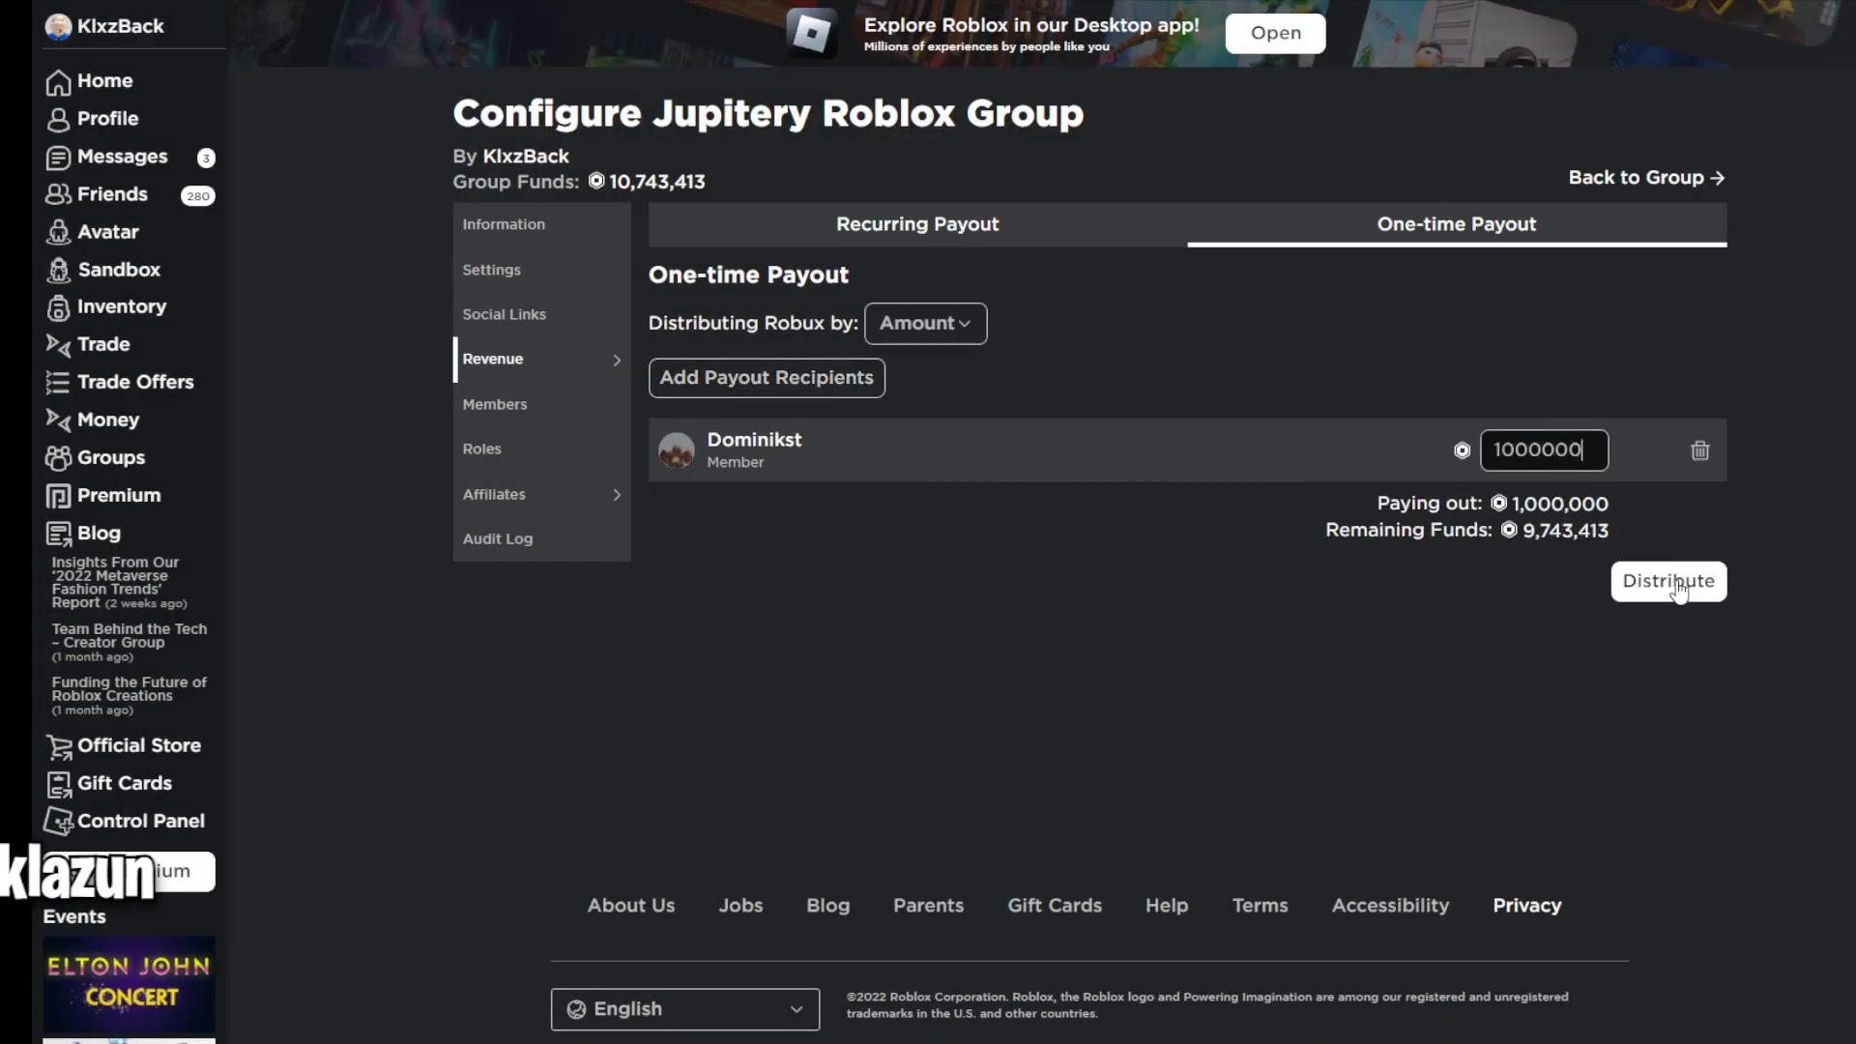
{"action": "left_click", "coordinate": [1685, 584]}
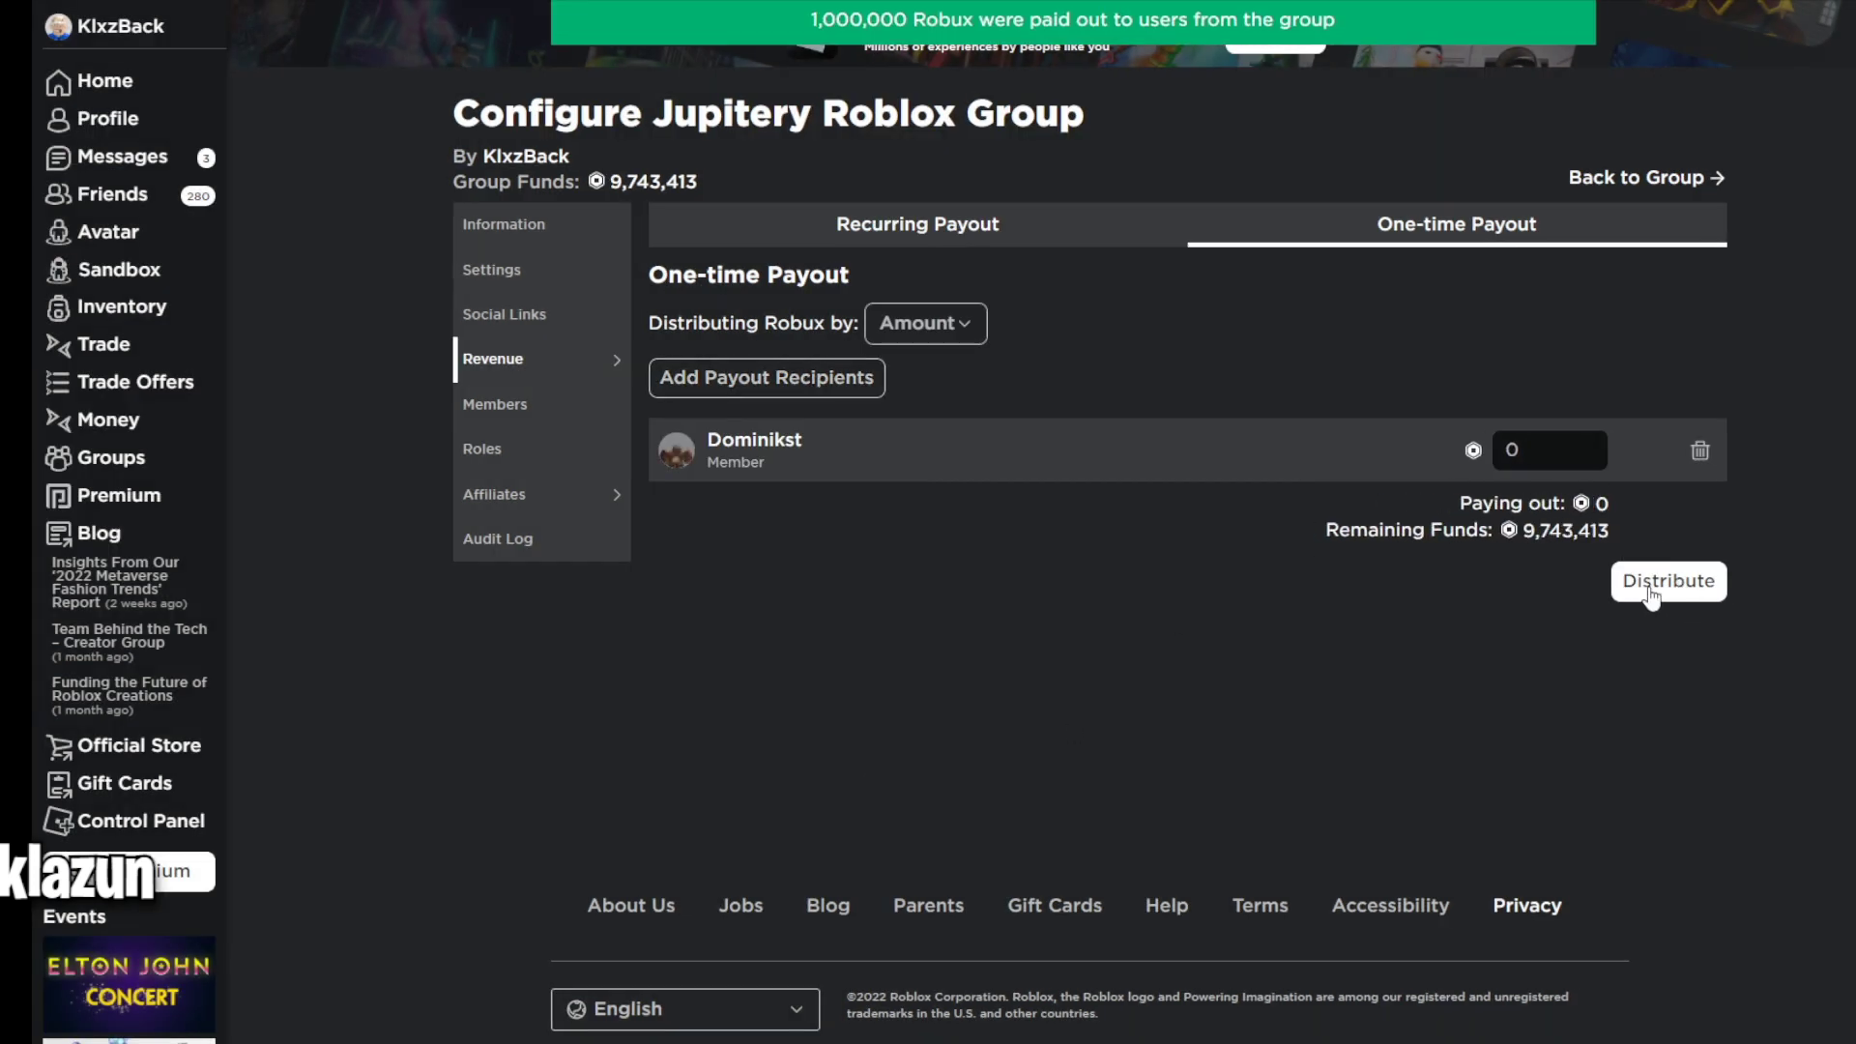
Remove the paid row, then pay 1,000,000 Robux to a second group member.
{"action": "left_click", "coordinate": [1700, 450]}
{"action": "left_click", "coordinate": [688, 378]}
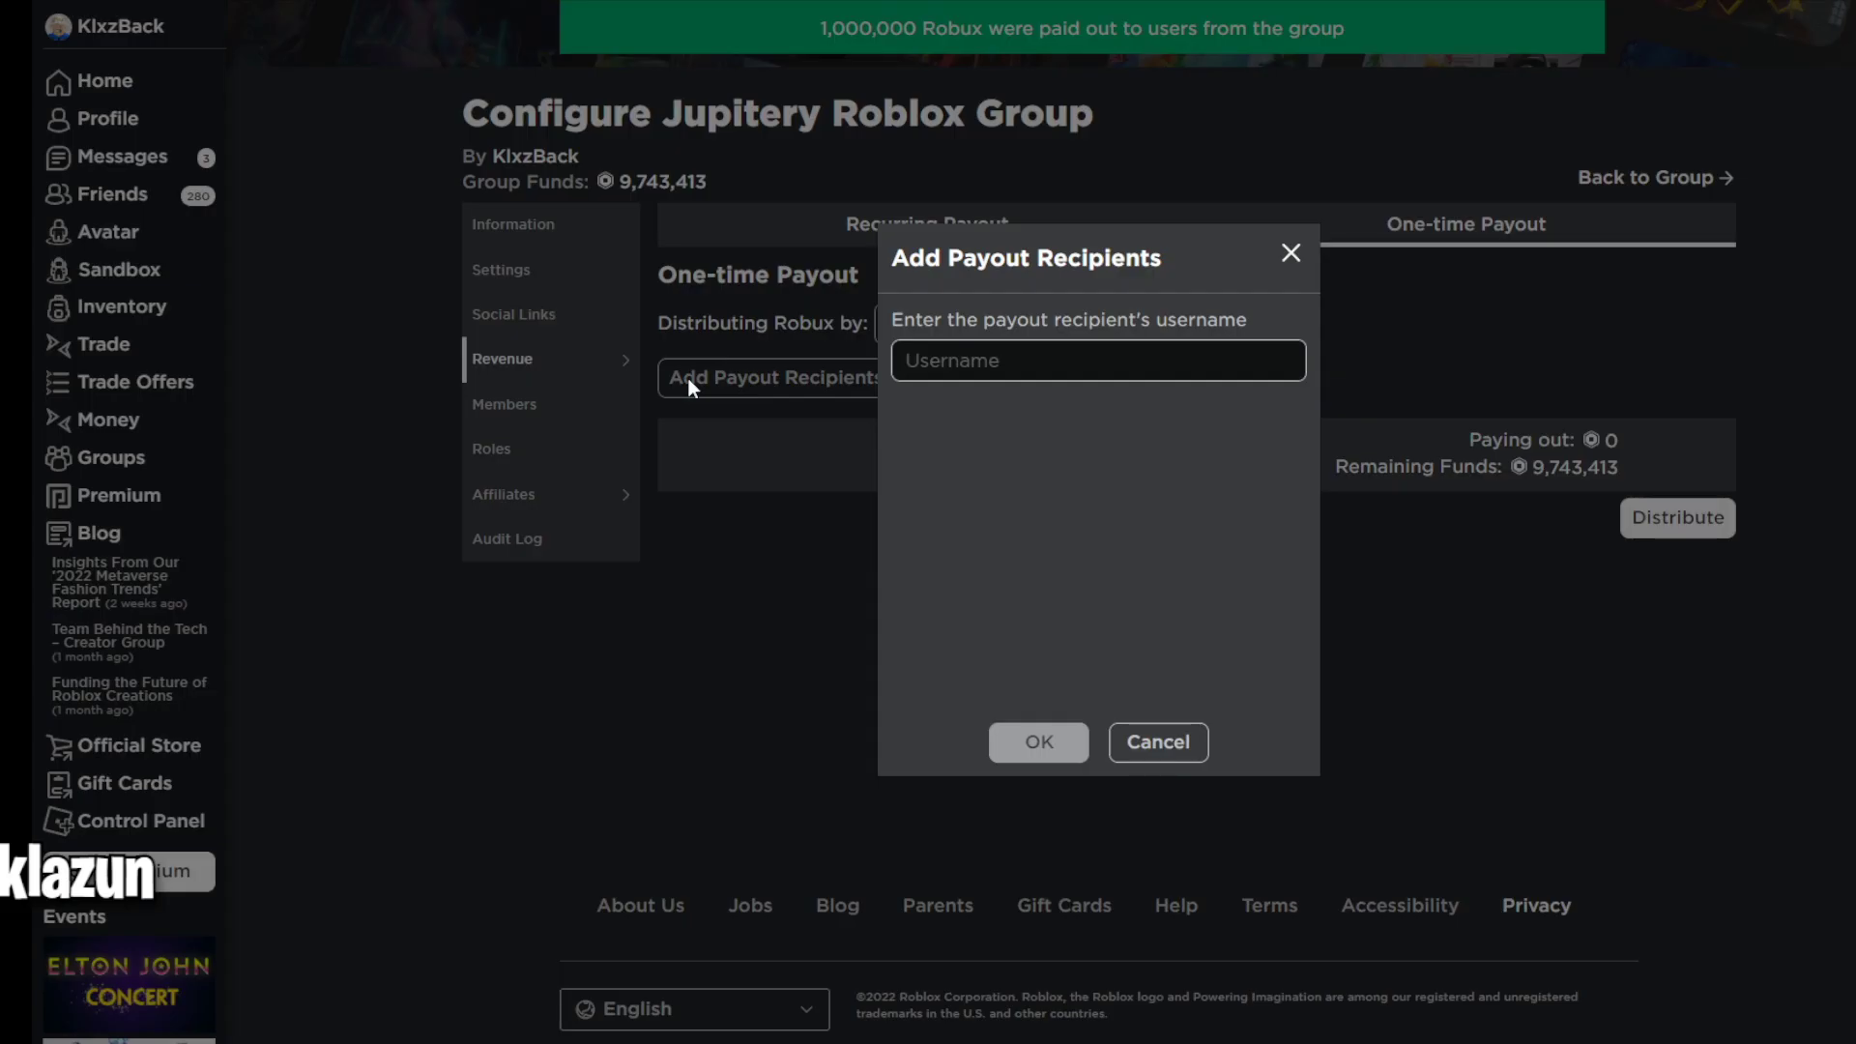
{"action": "type", "text": "Akittykatt"}
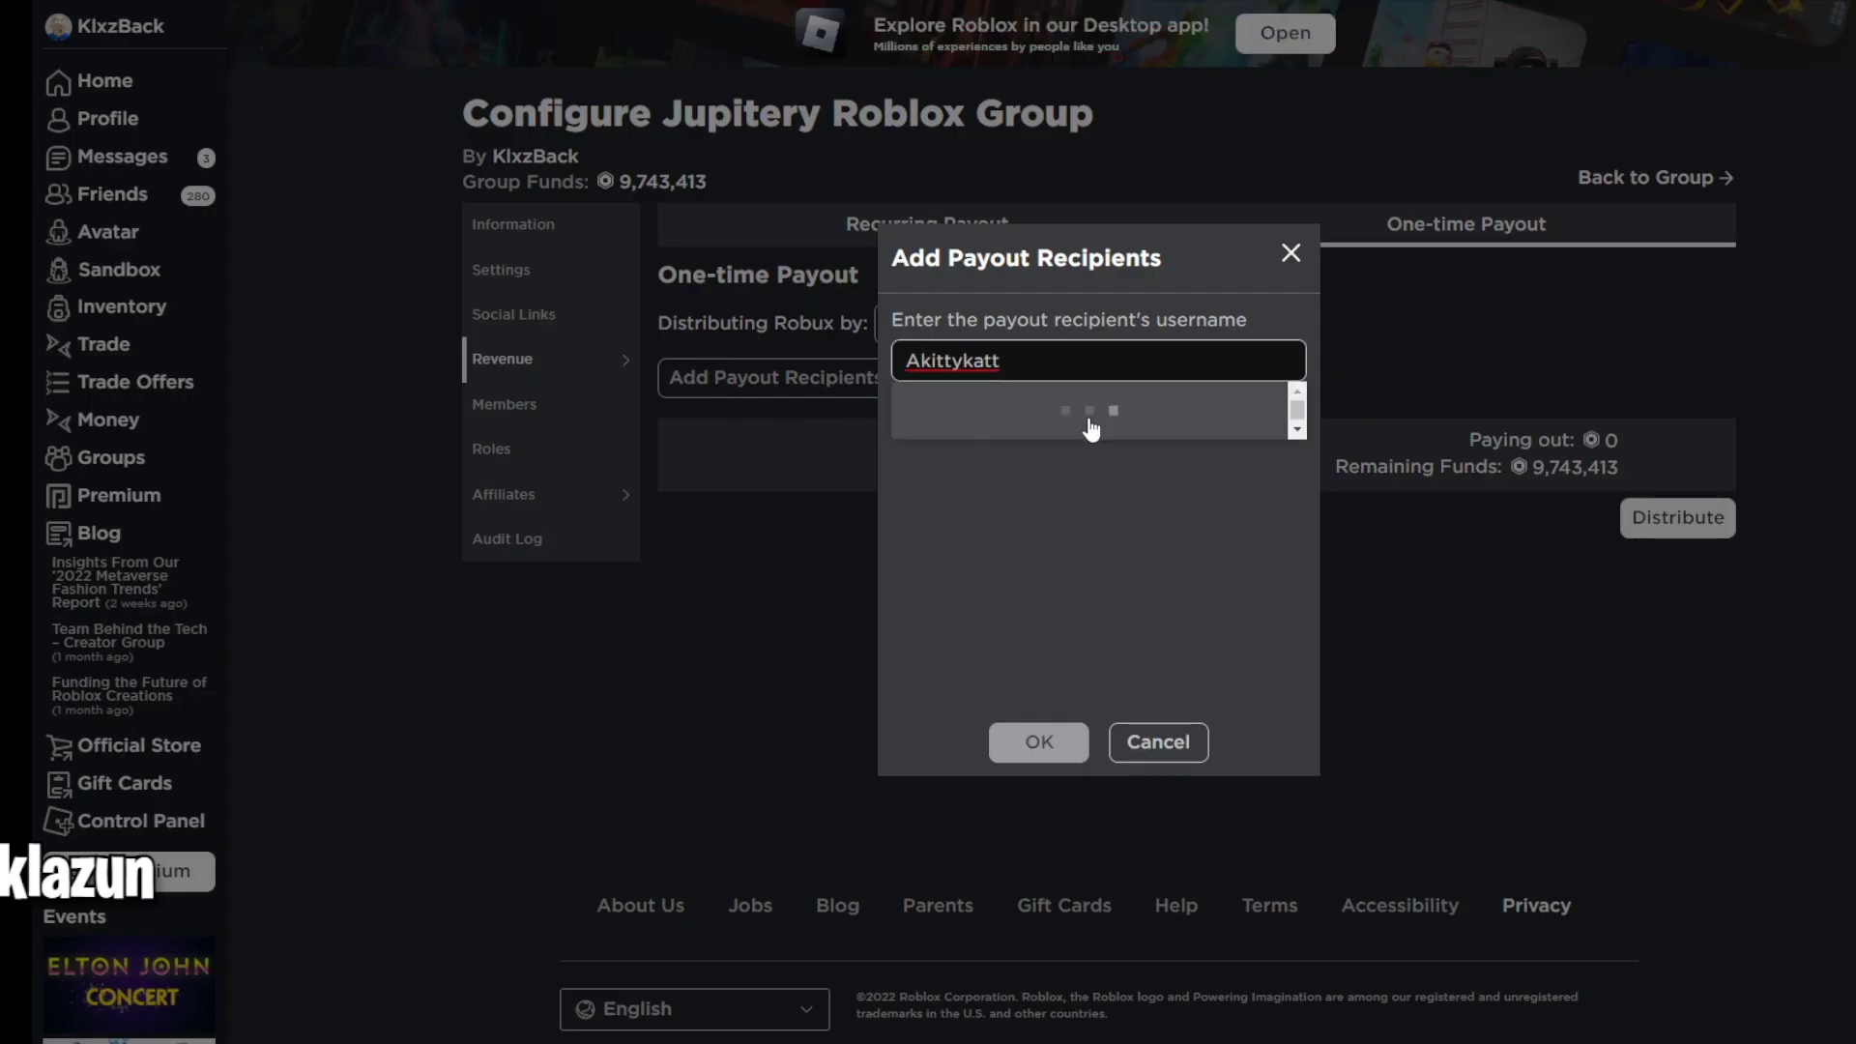
{"action": "left_click", "coordinate": [1054, 414]}
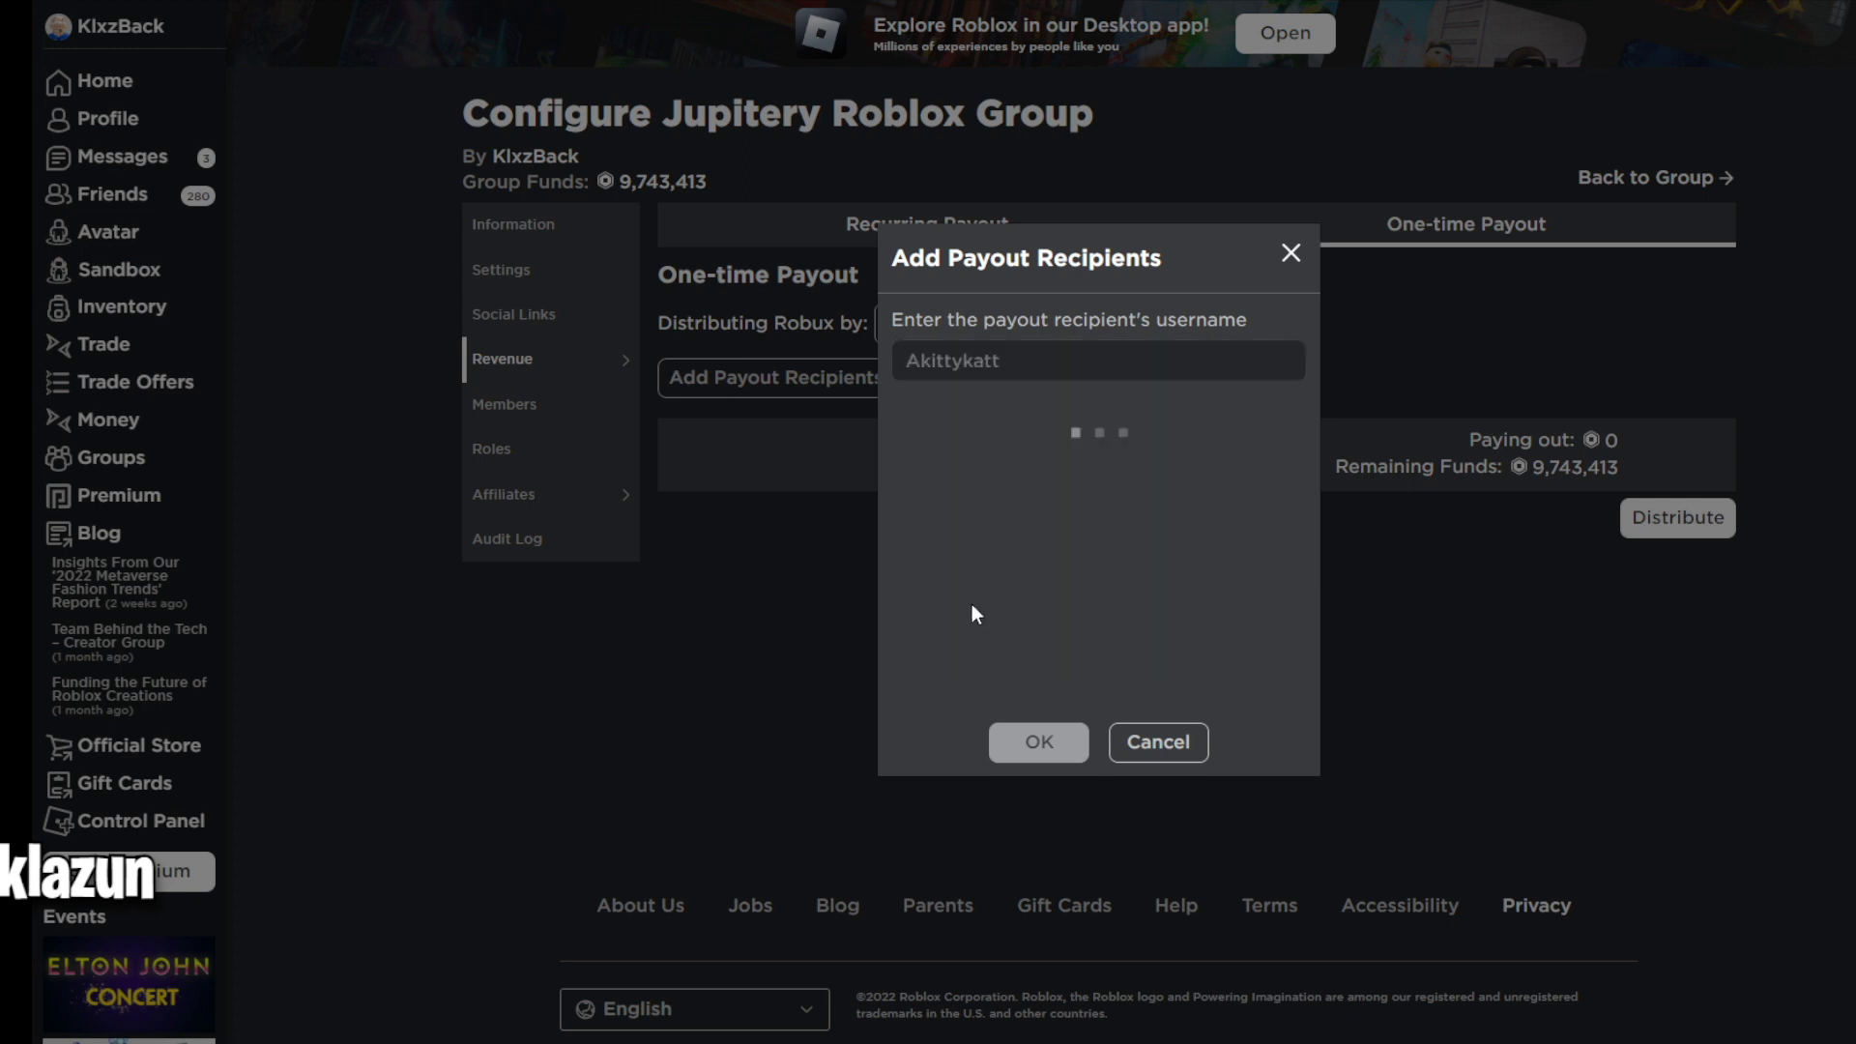
{"action": "left_click", "coordinate": [1037, 746]}
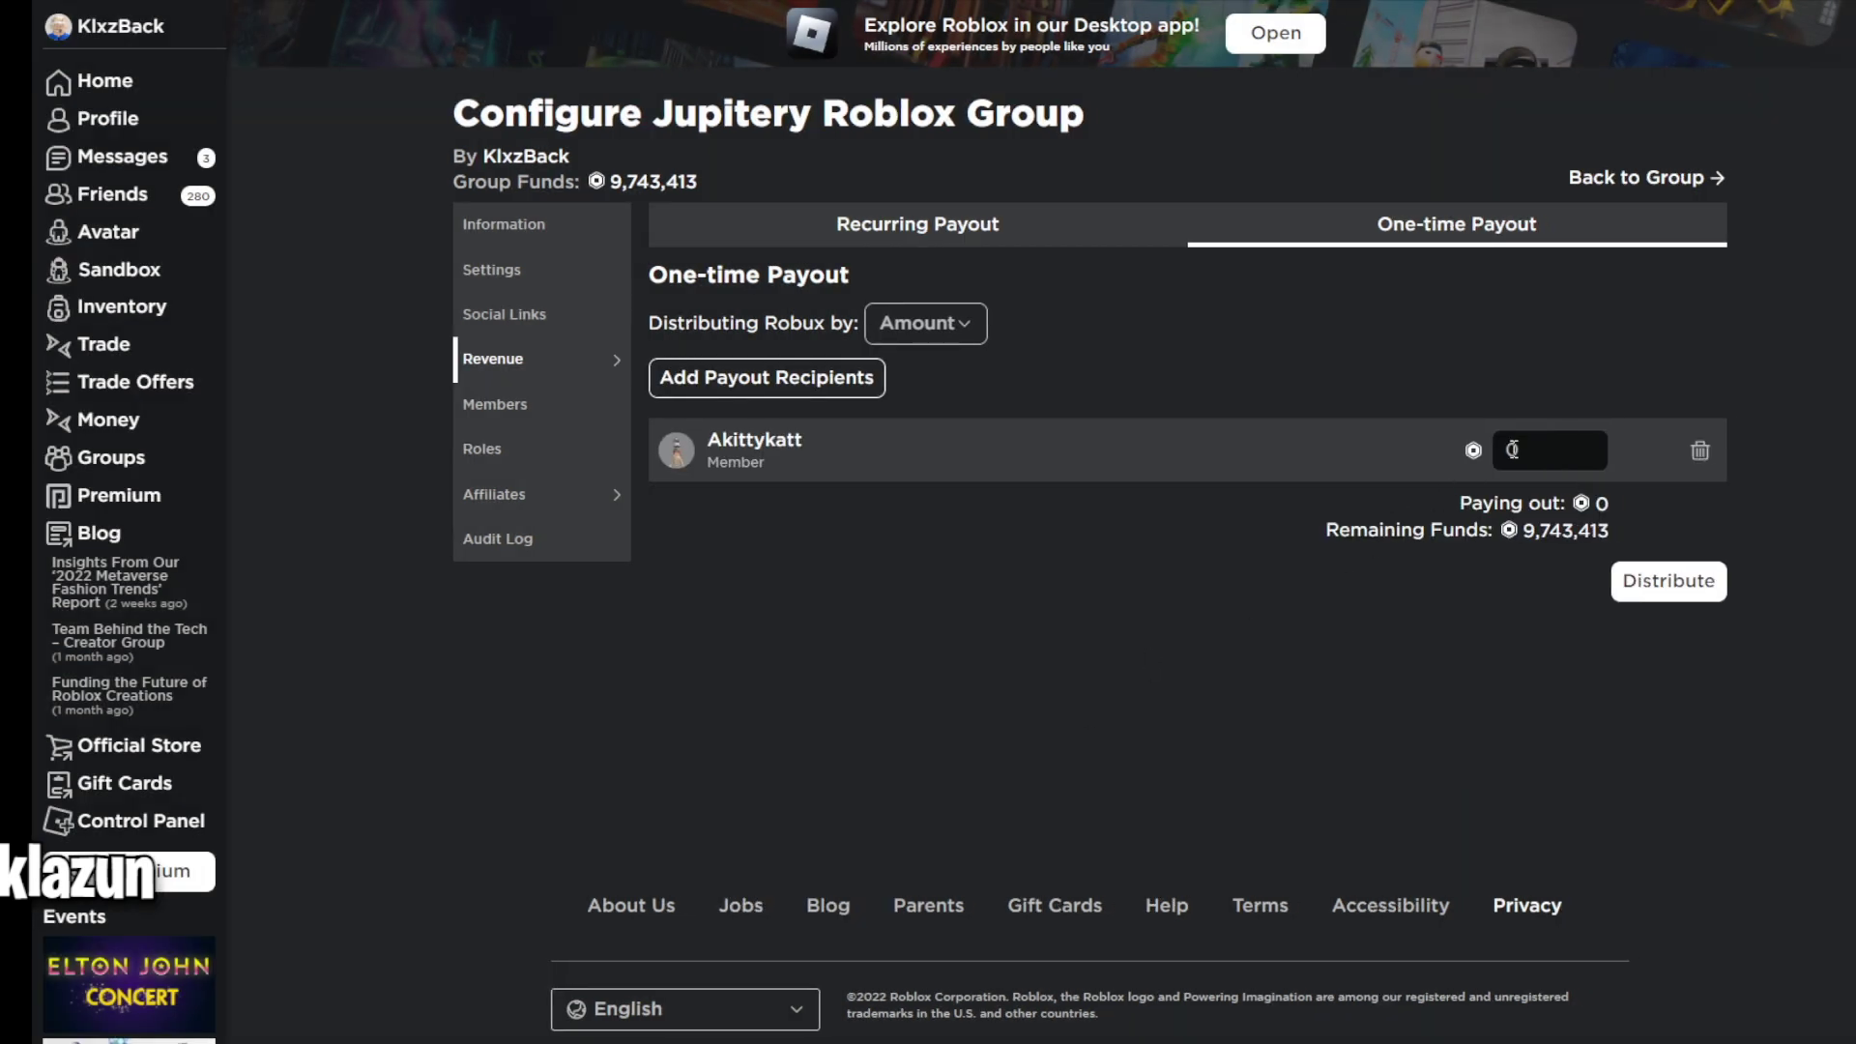
{"action": "left_click", "coordinate": [1529, 443]}
{"action": "type", "text": "1000000"}
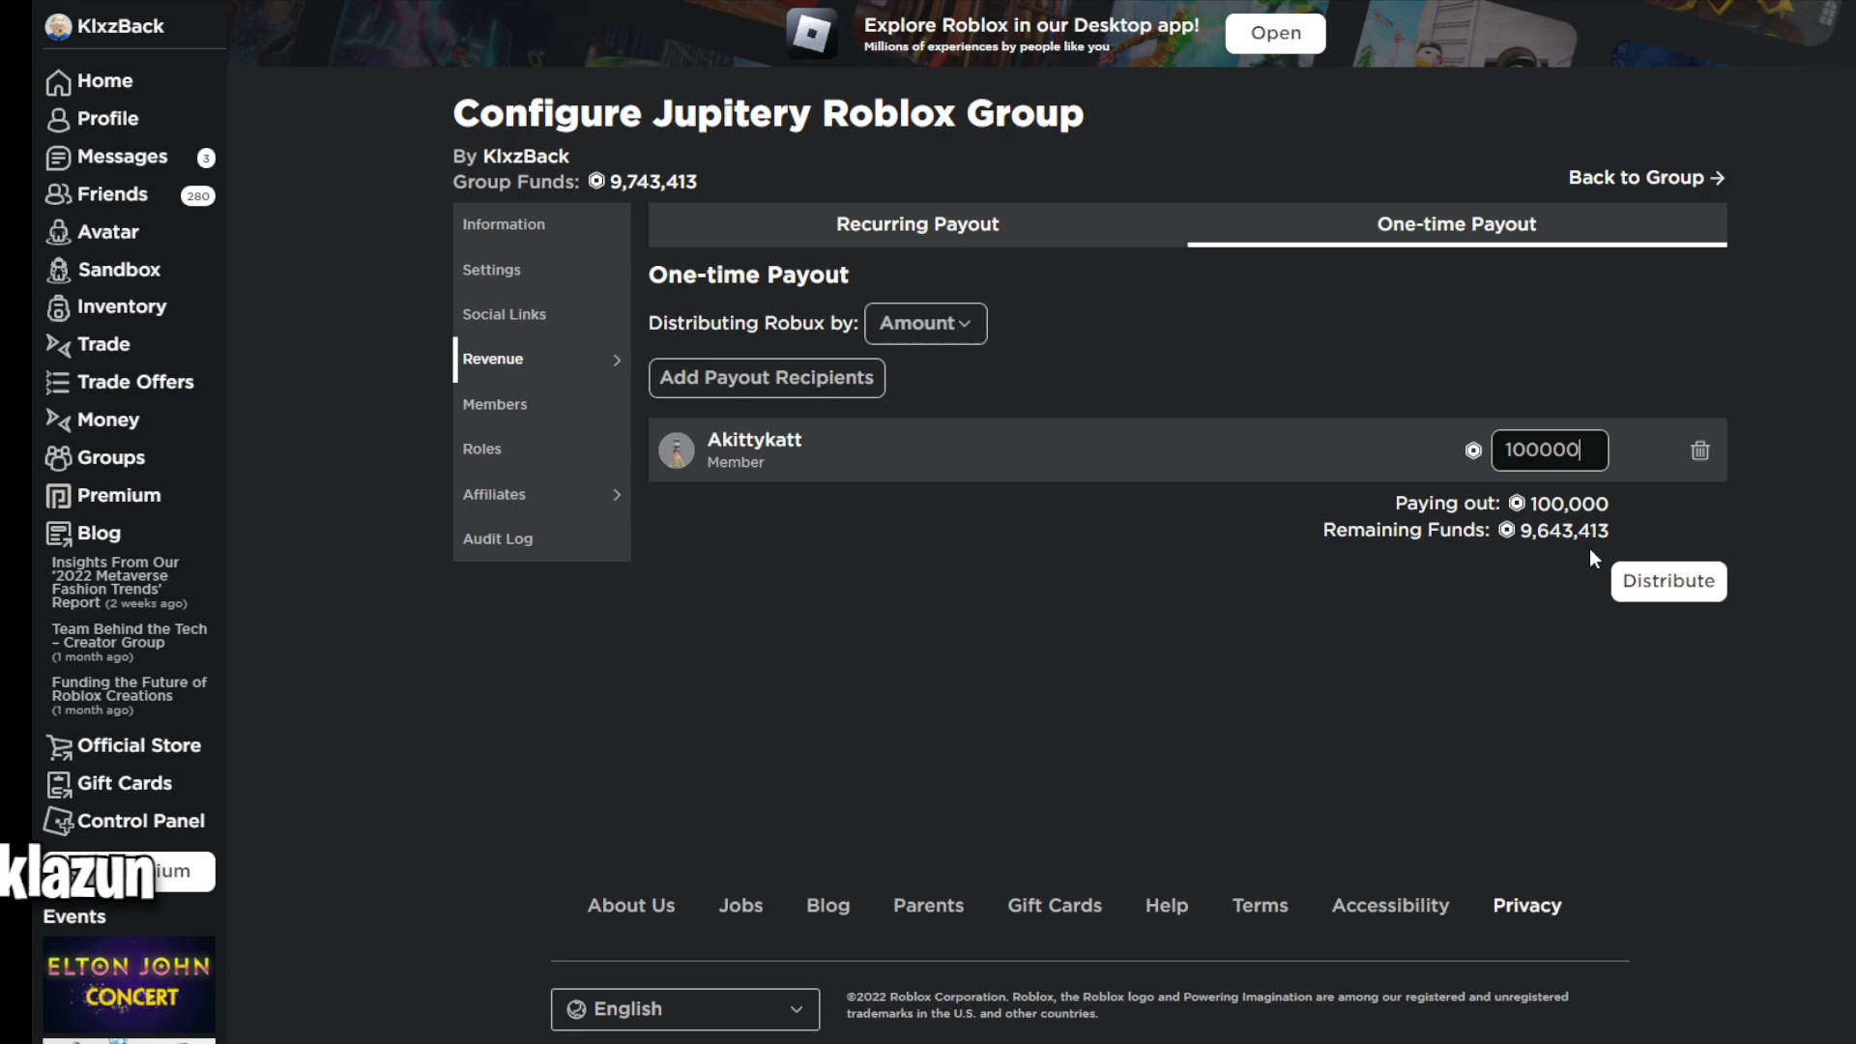
{"action": "left_click", "coordinate": [1660, 590]}
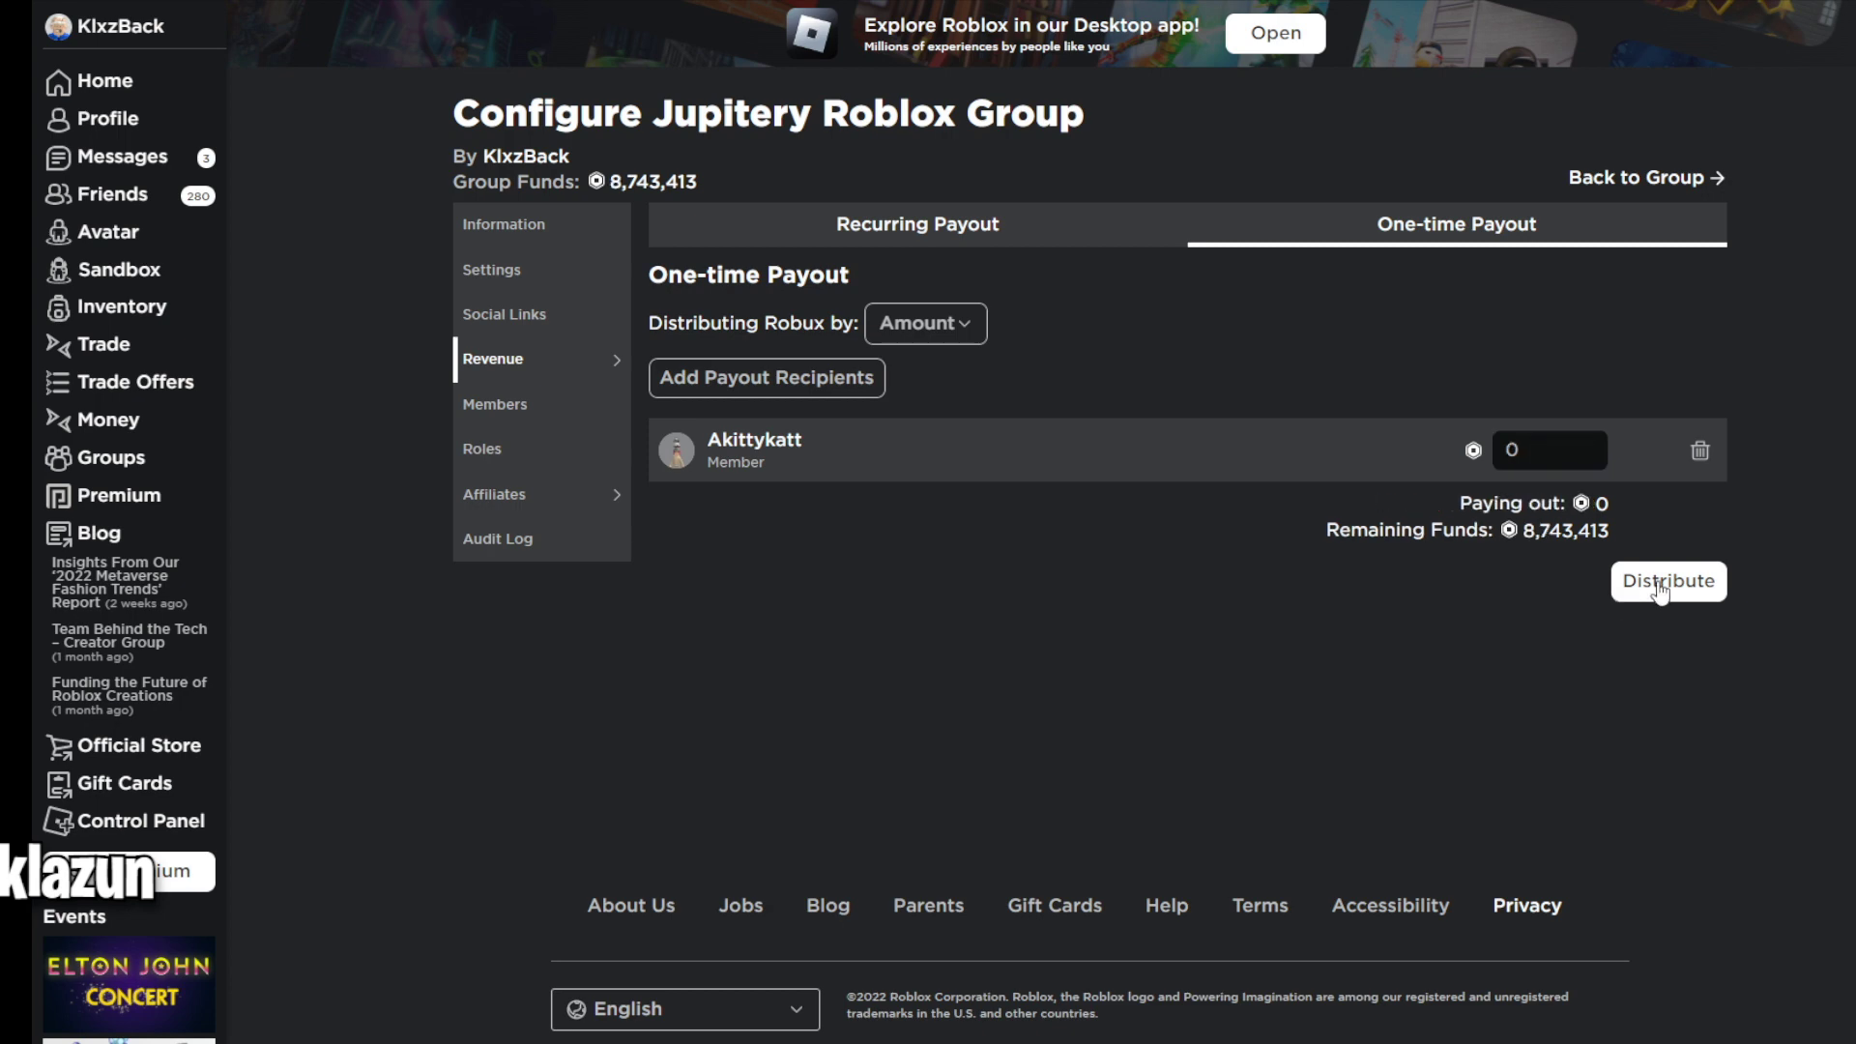
Replace the paid row with a third member and distribute 1,000,000 Robux to them.
{"action": "left_click", "coordinate": [1697, 451]}
{"action": "left_click", "coordinate": [727, 383]}
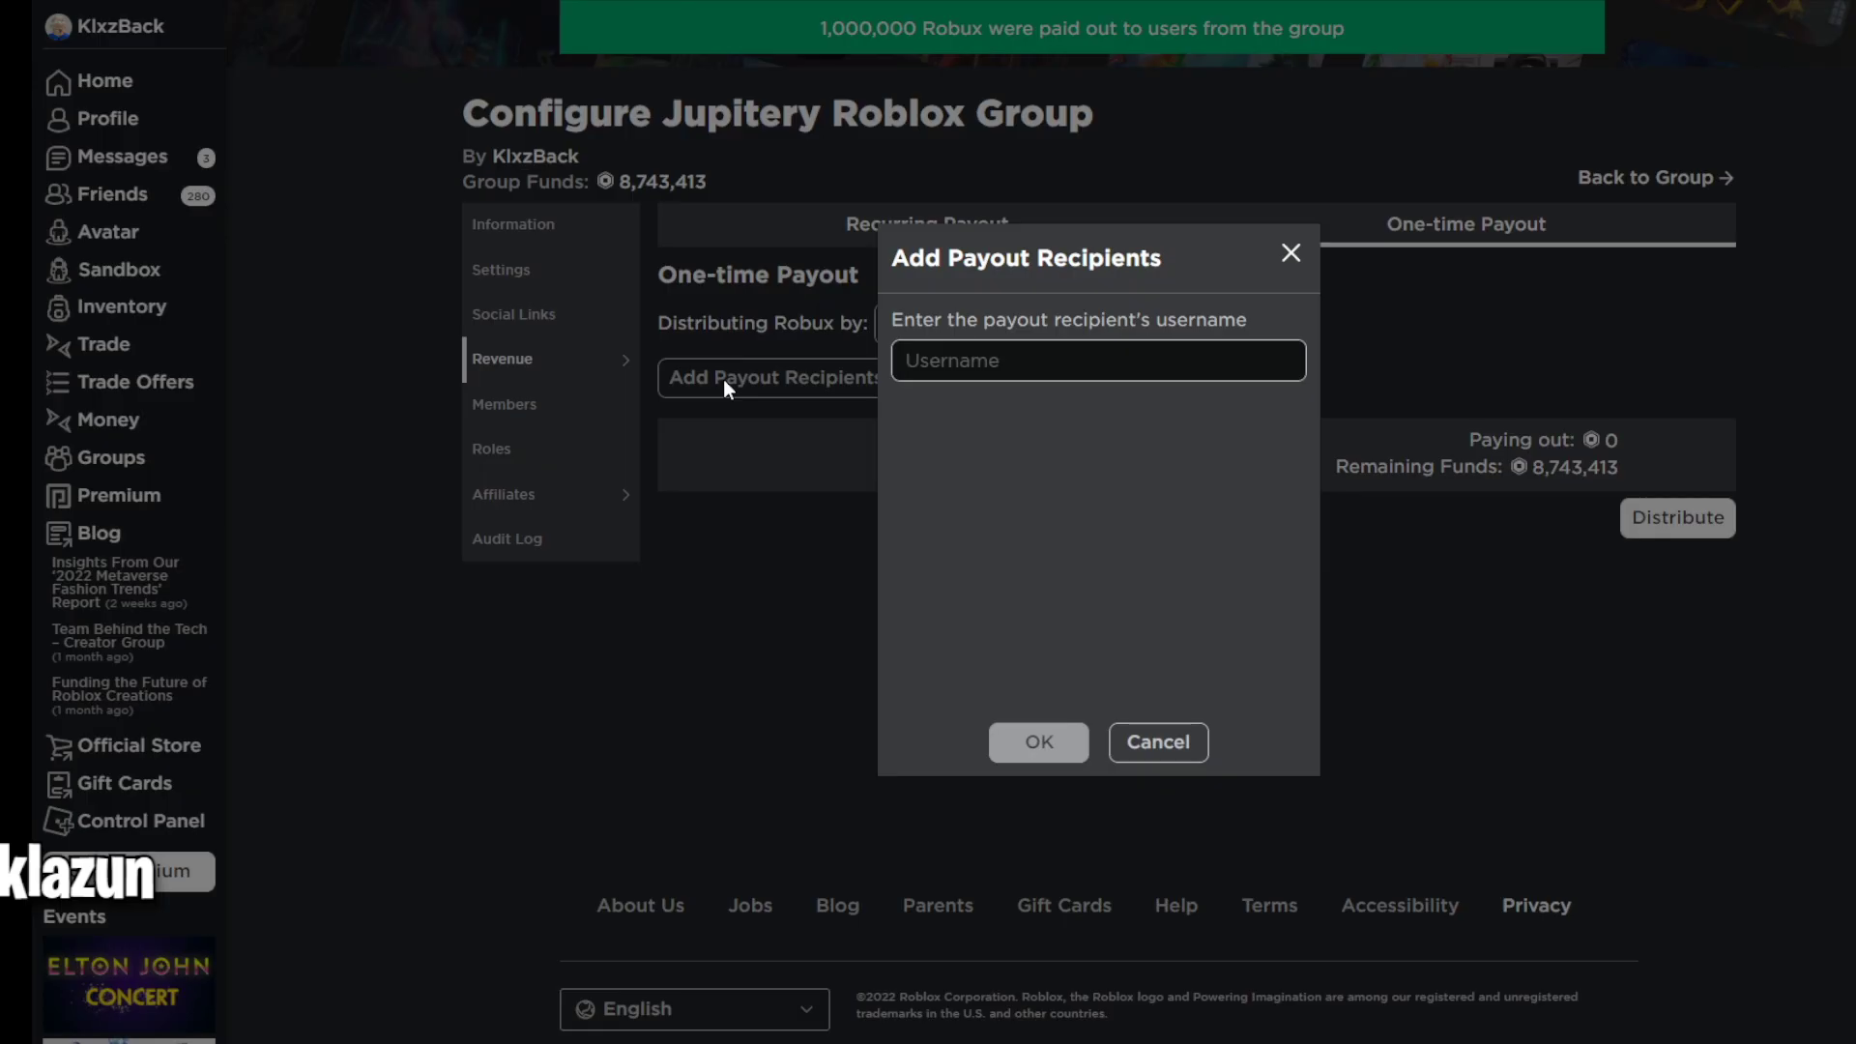
{"action": "type", "text": "Marmok_Bnit"}
{"action": "left_click", "coordinate": [957, 409]}
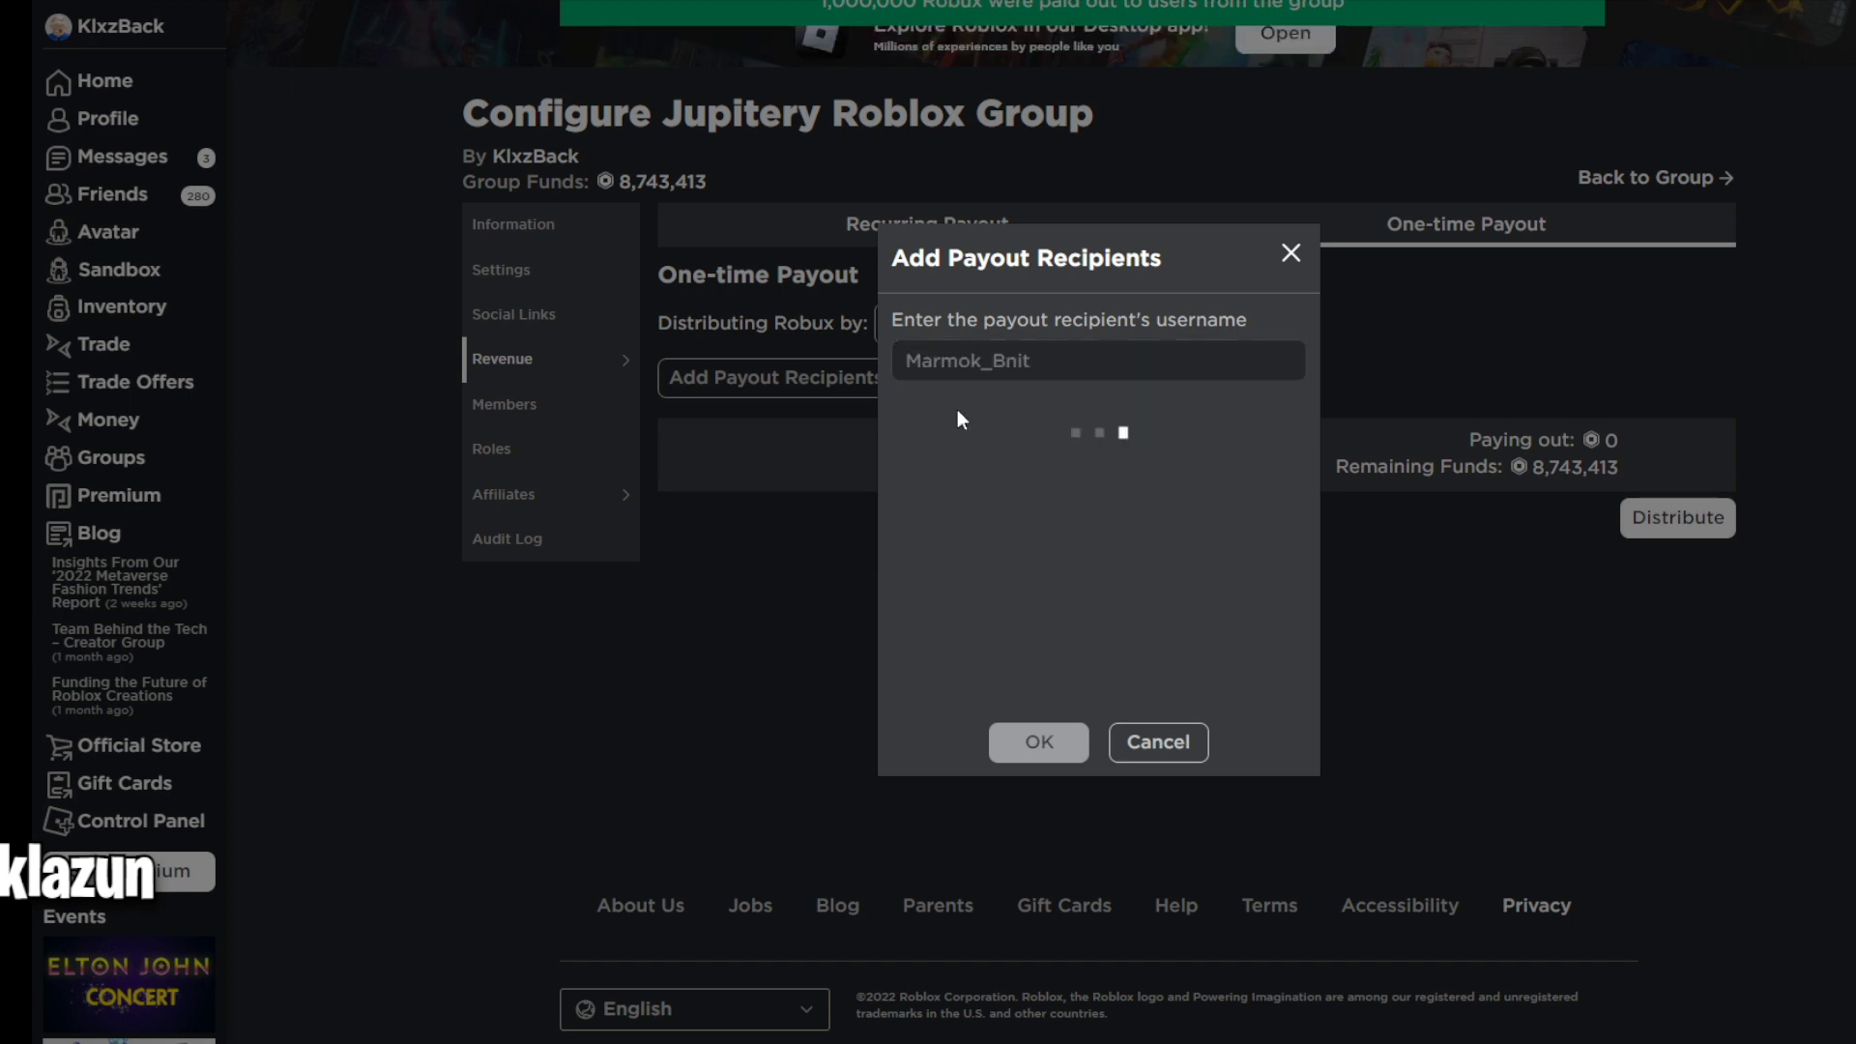
{"action": "left_click", "coordinate": [1017, 741]}
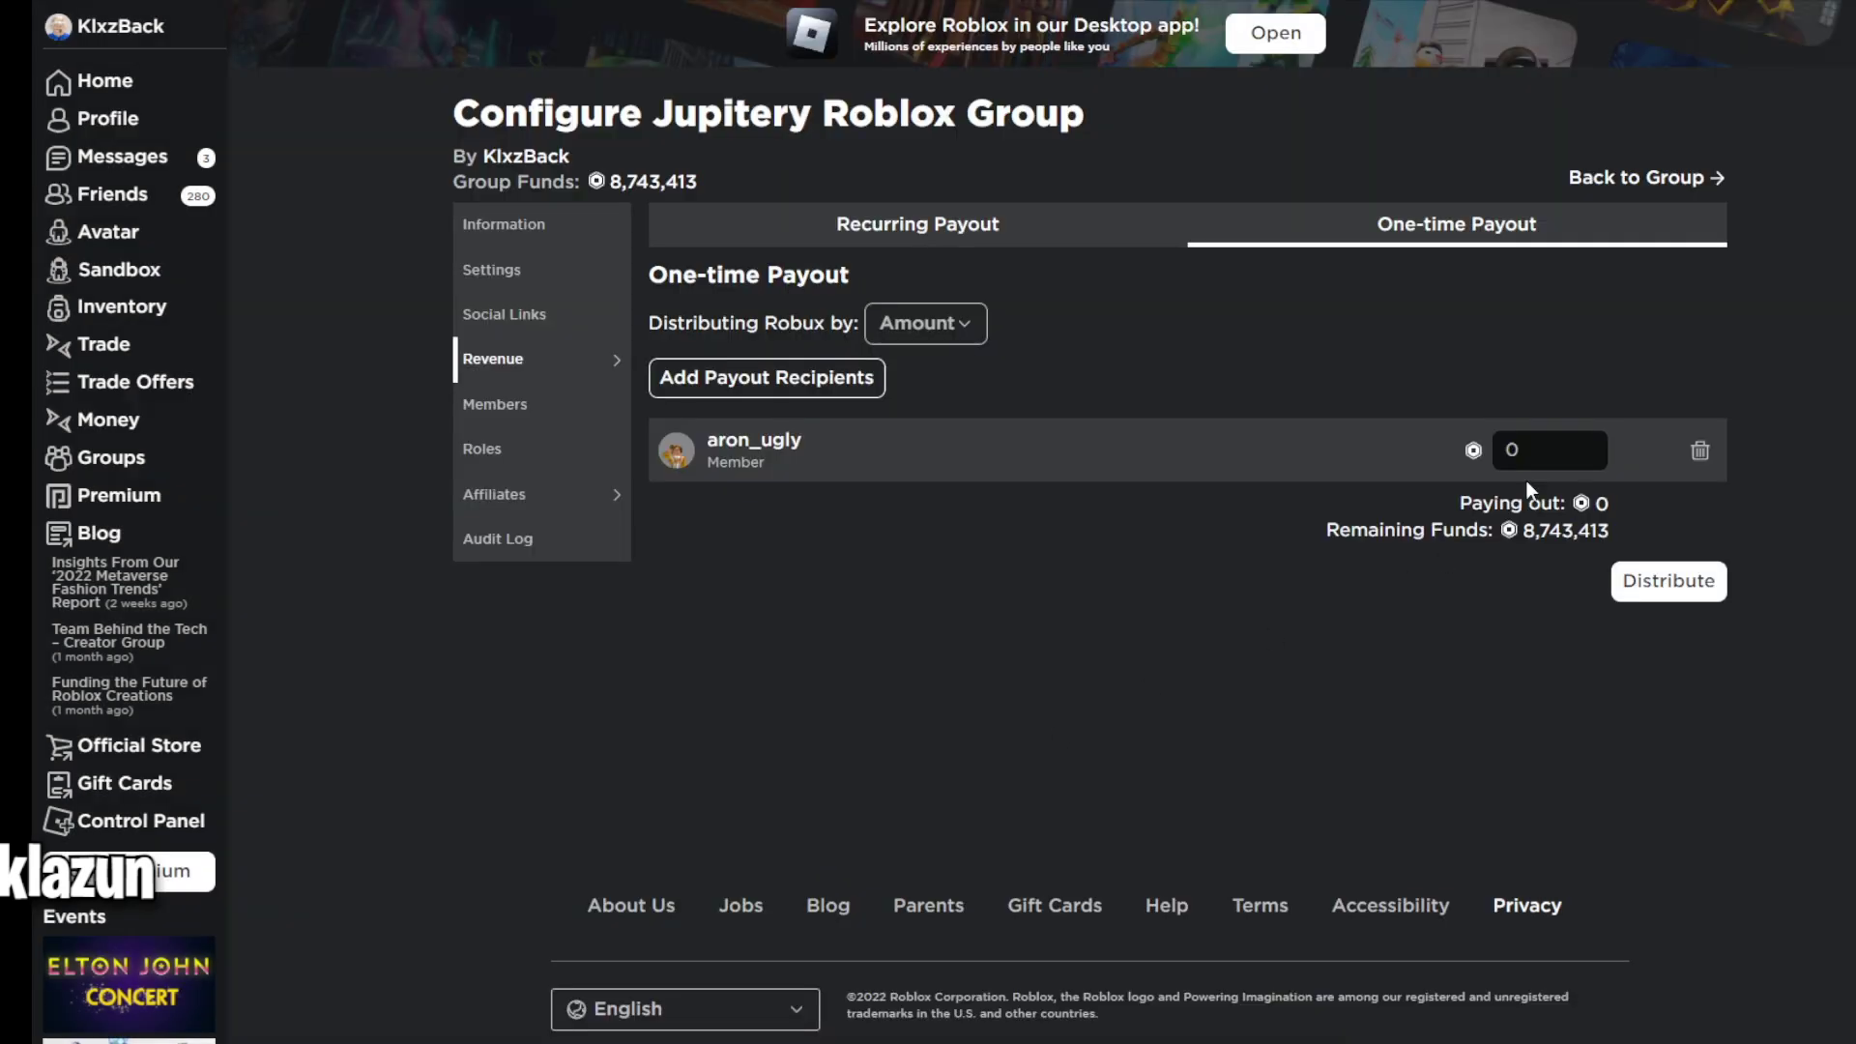
{"action": "left_click", "coordinate": [1546, 450]}
{"action": "type", "text": "1000000"}
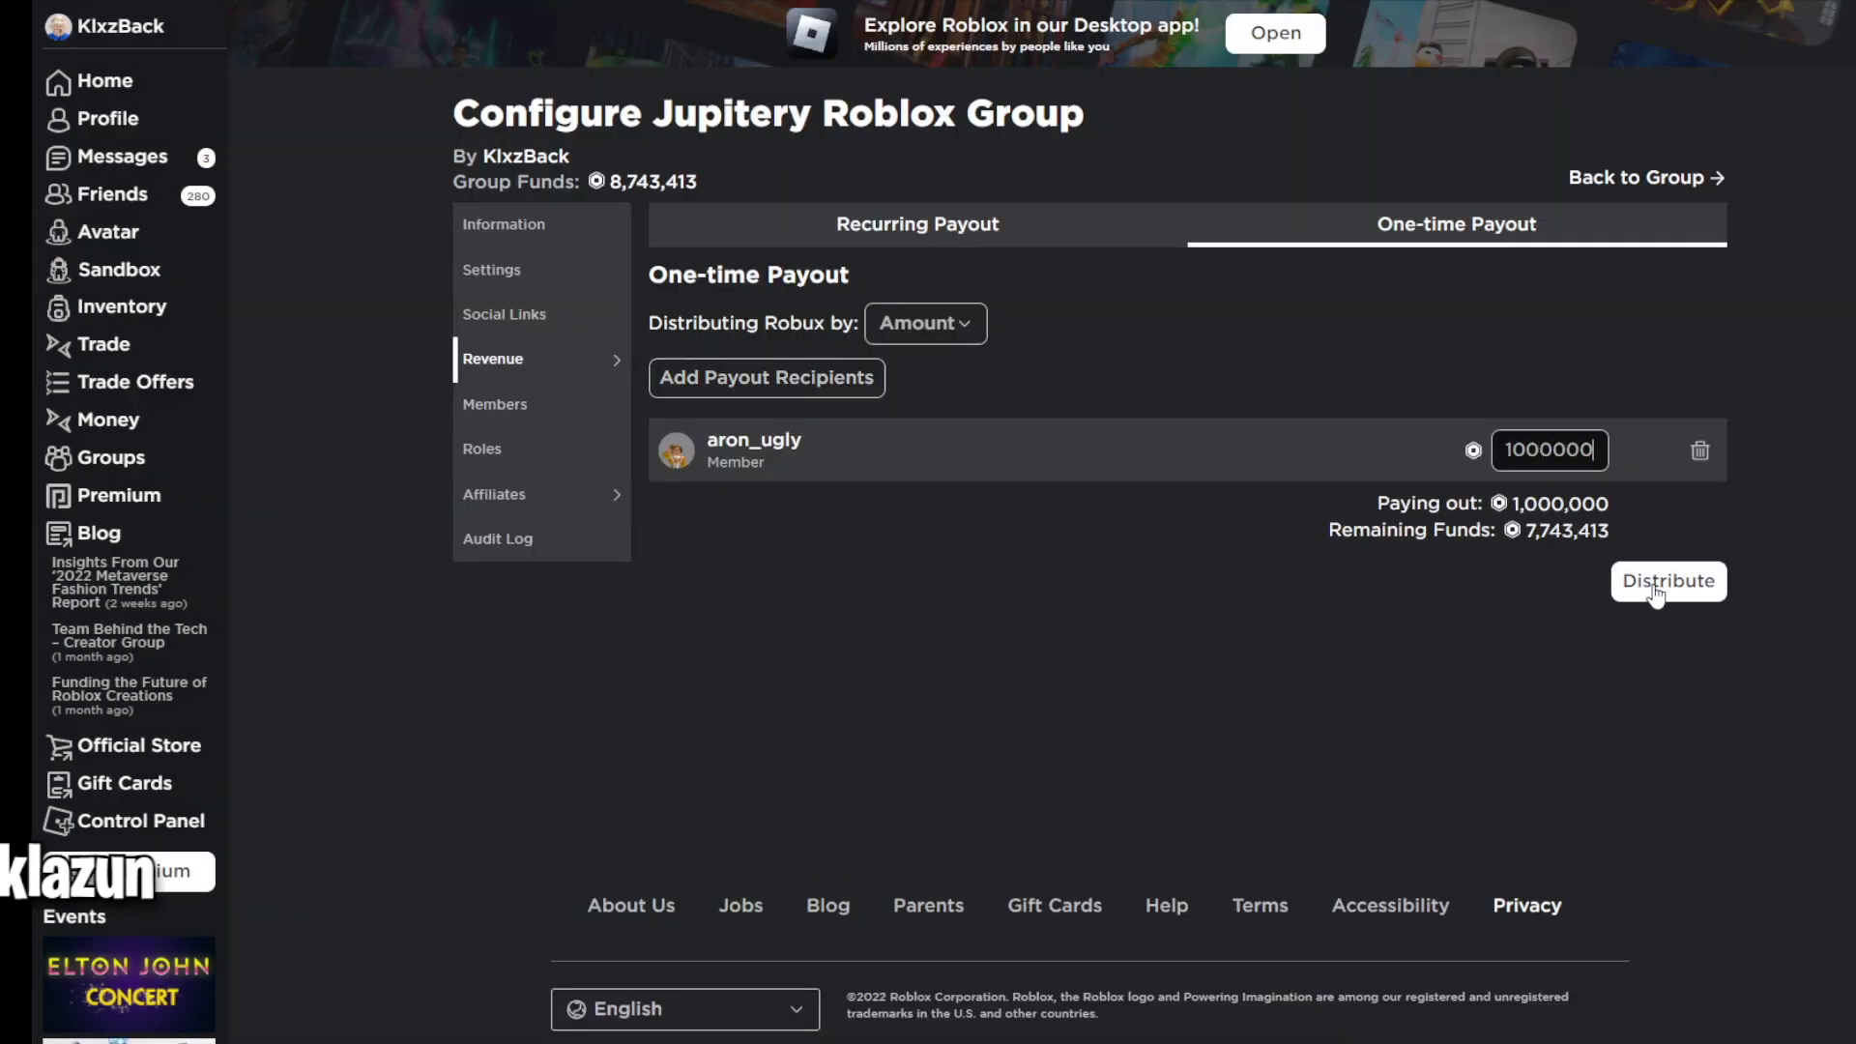
{"action": "left_click", "coordinate": [1659, 588]}
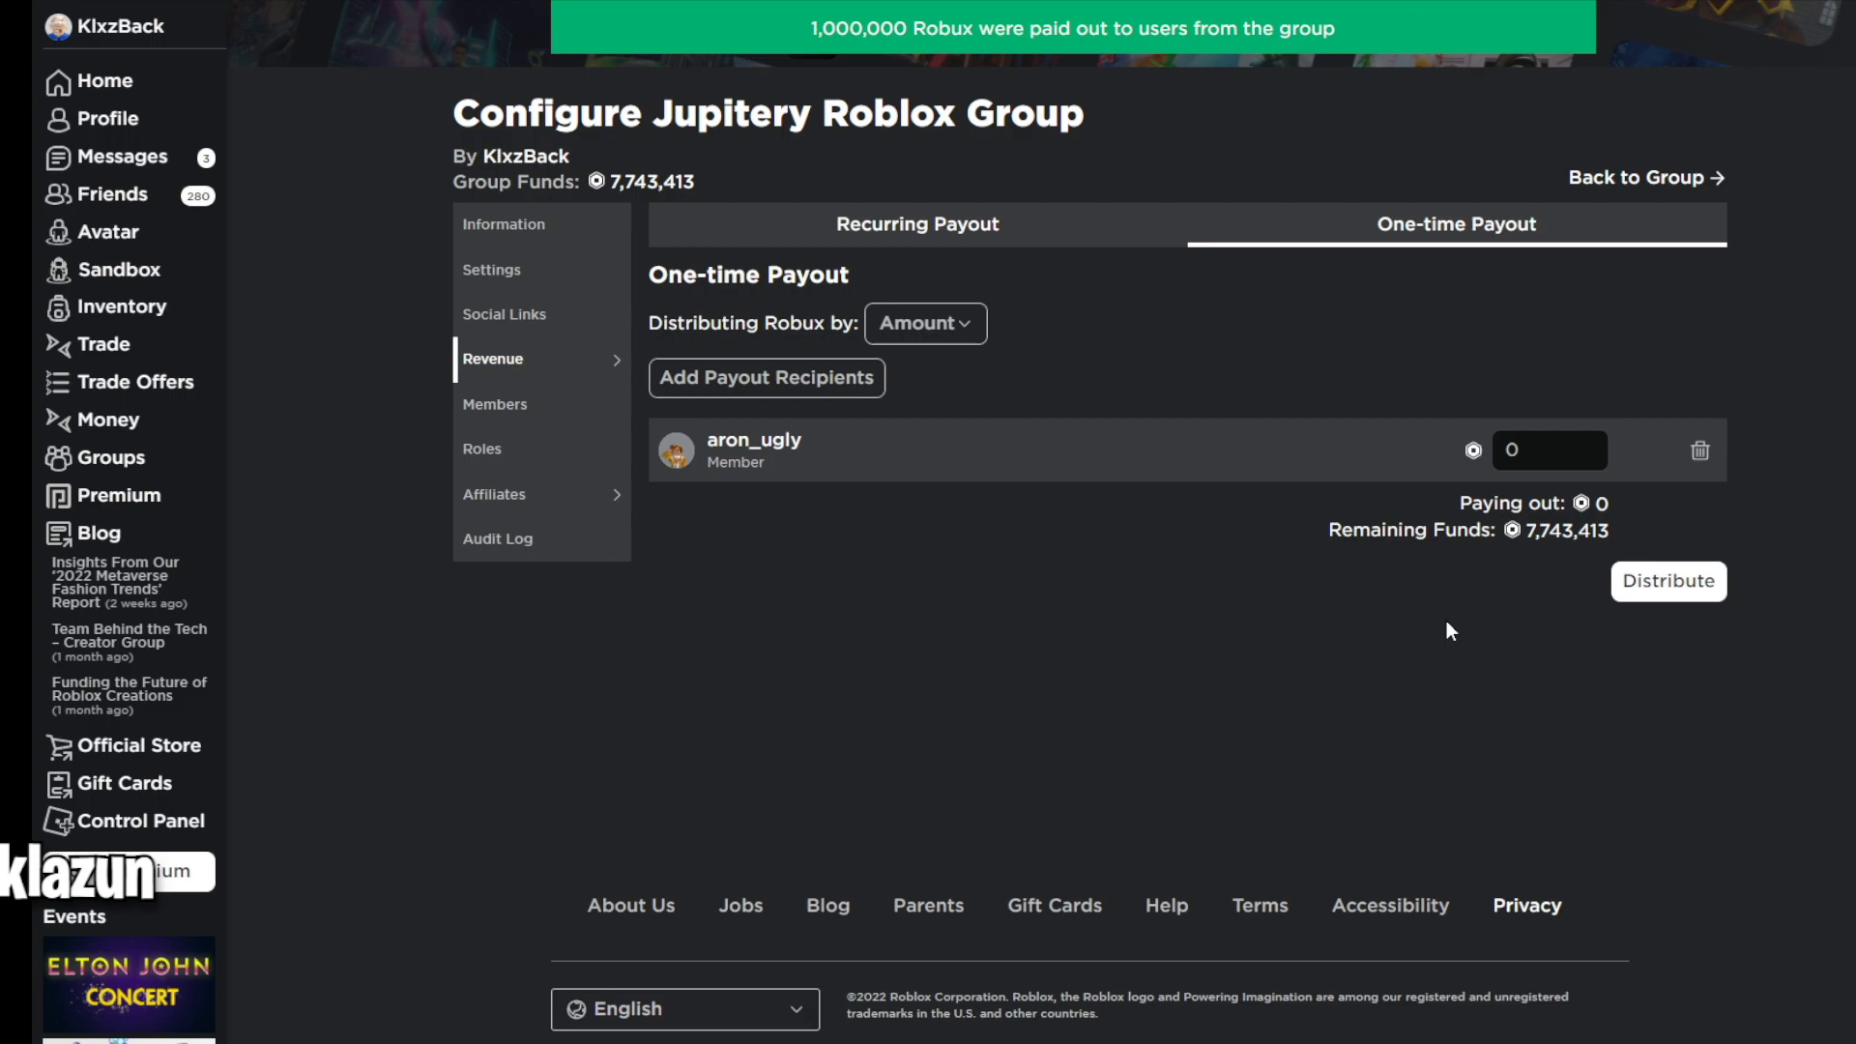
Replace the paid row with a fourth member and distribute 1,000,000 Robux, leaving 6,743,413.
{"action": "left_click", "coordinate": [1700, 451]}
{"action": "left_click", "coordinate": [701, 377]}
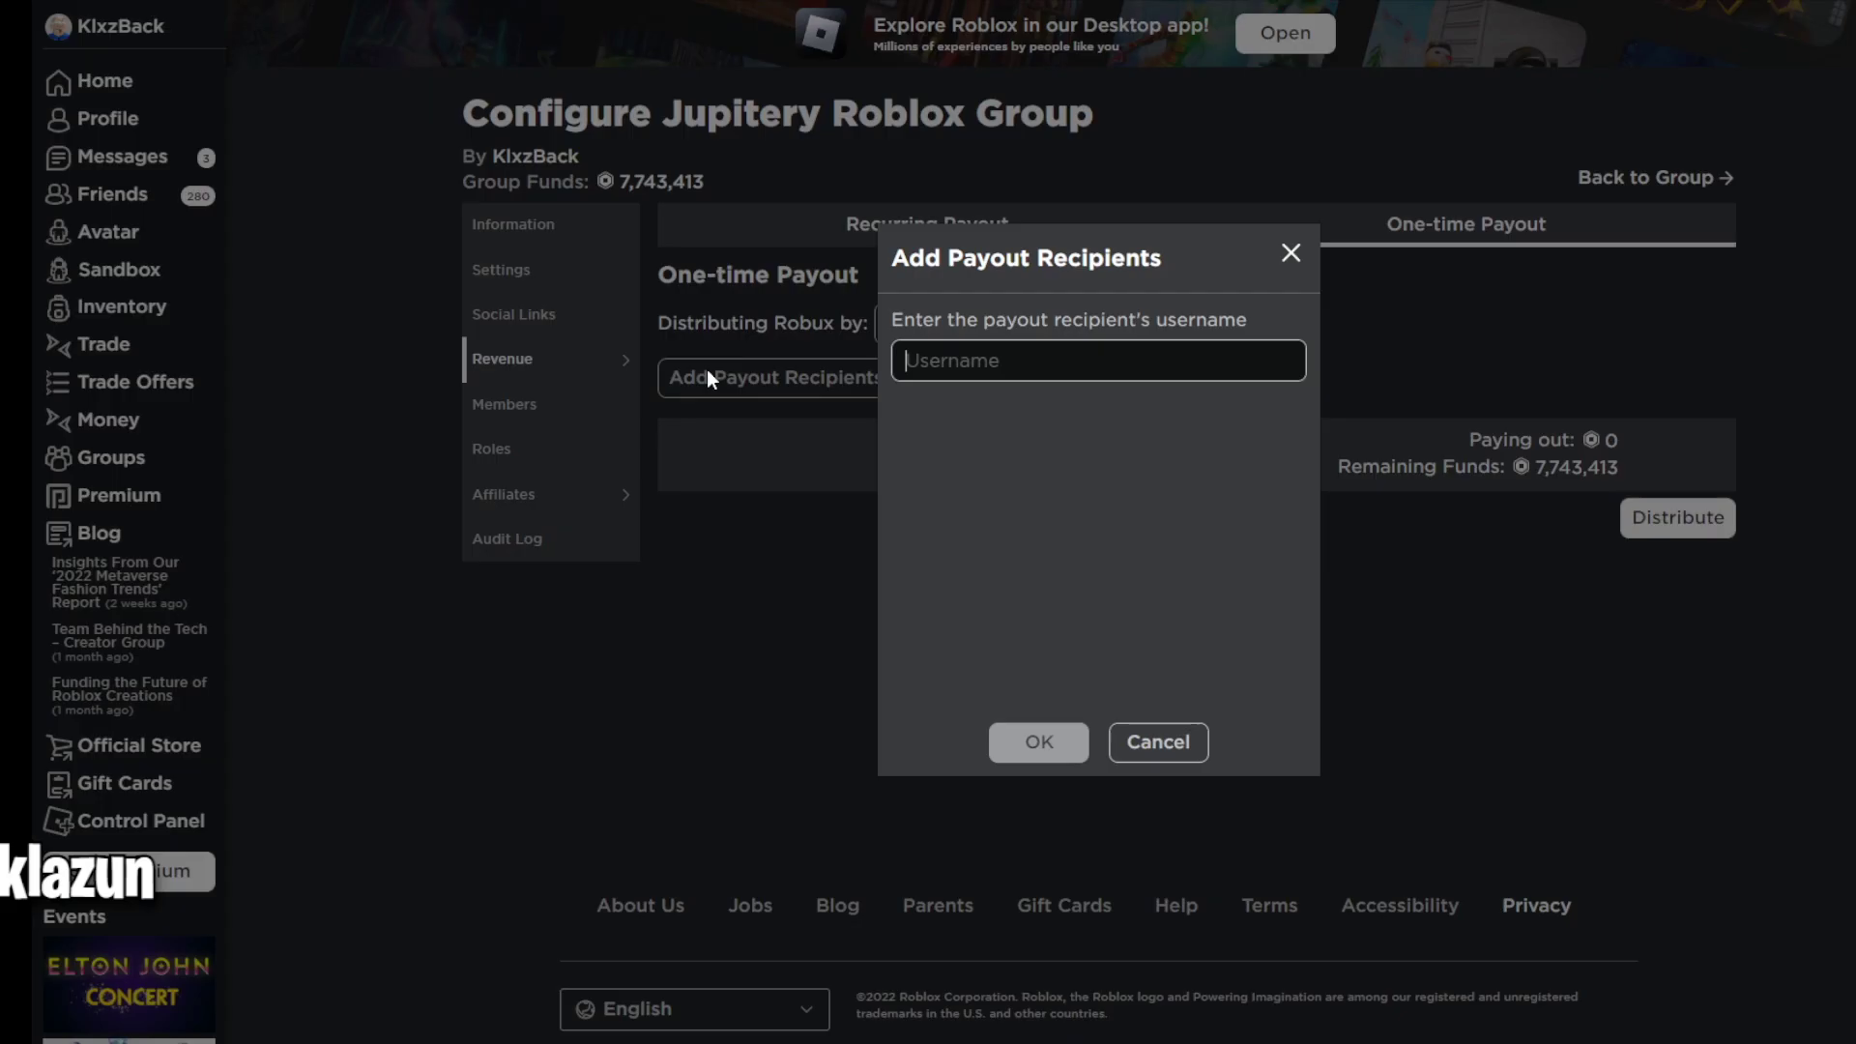
{"action": "type", "text": "jellyfishjfj2010"}
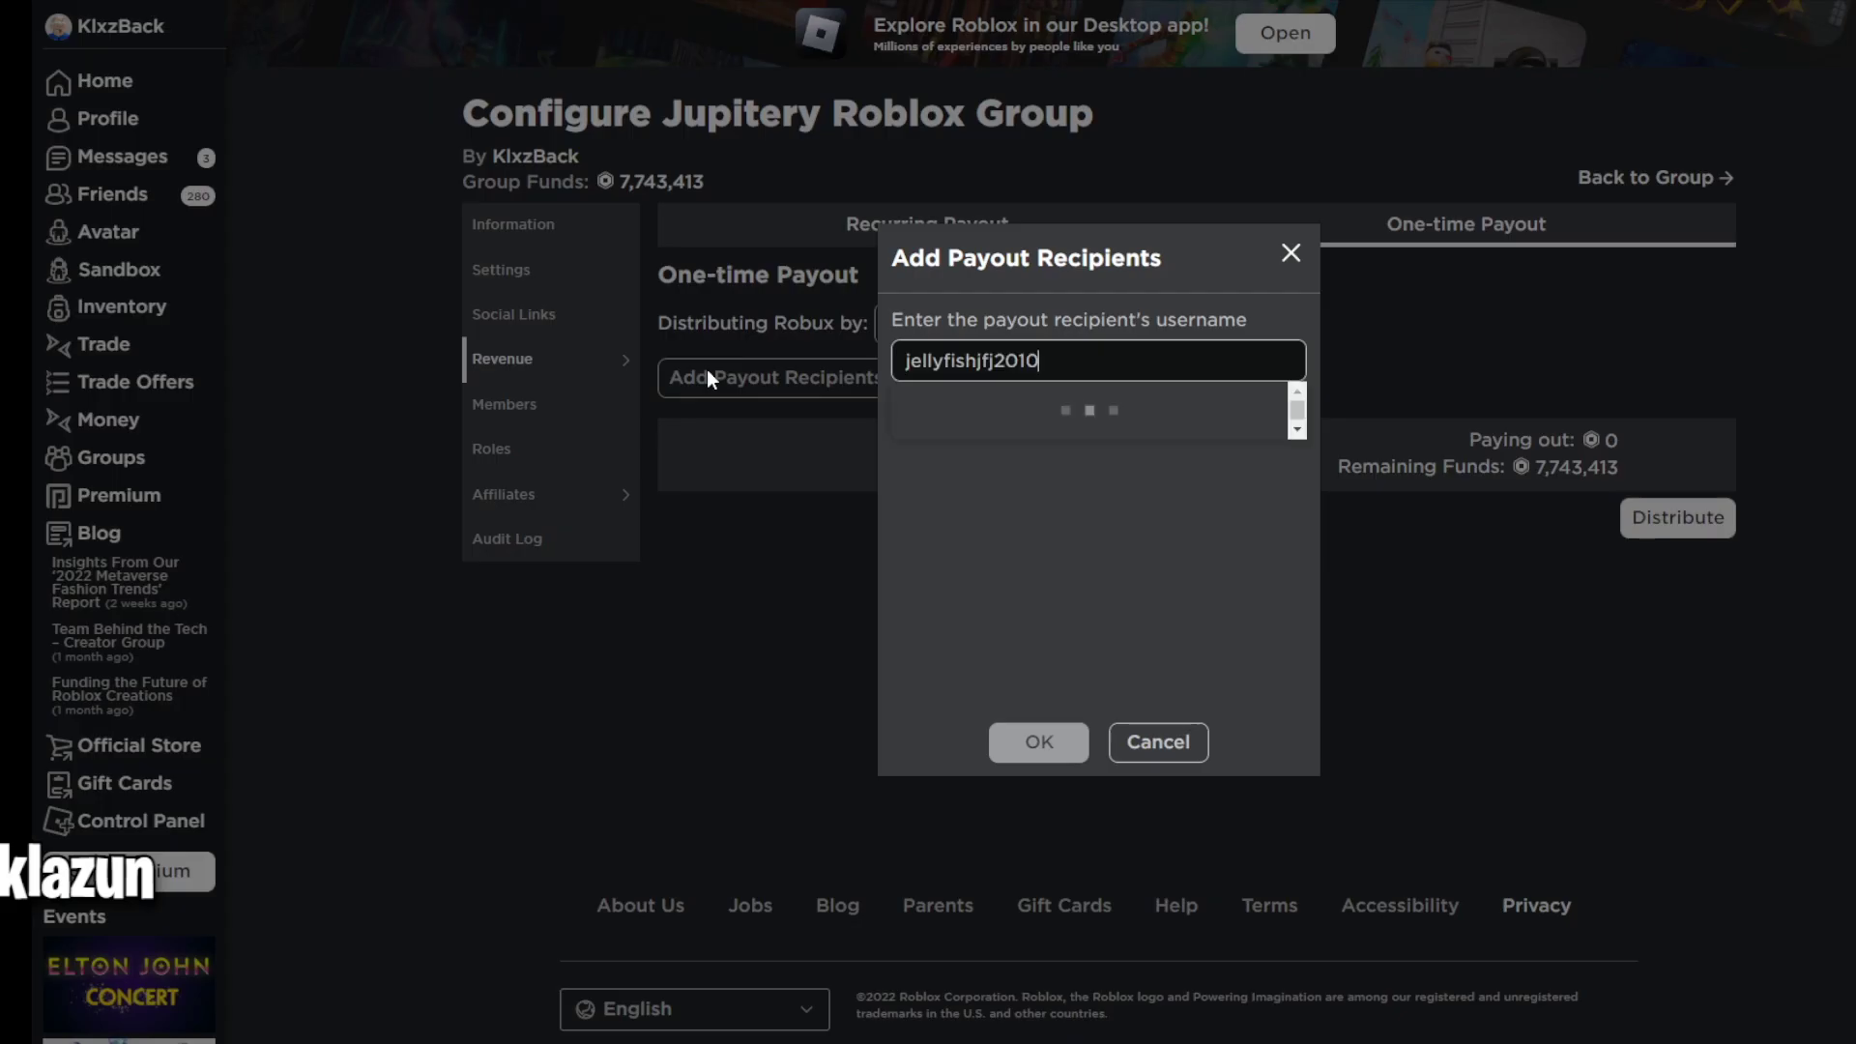
{"action": "left_click", "coordinate": [1011, 426]}
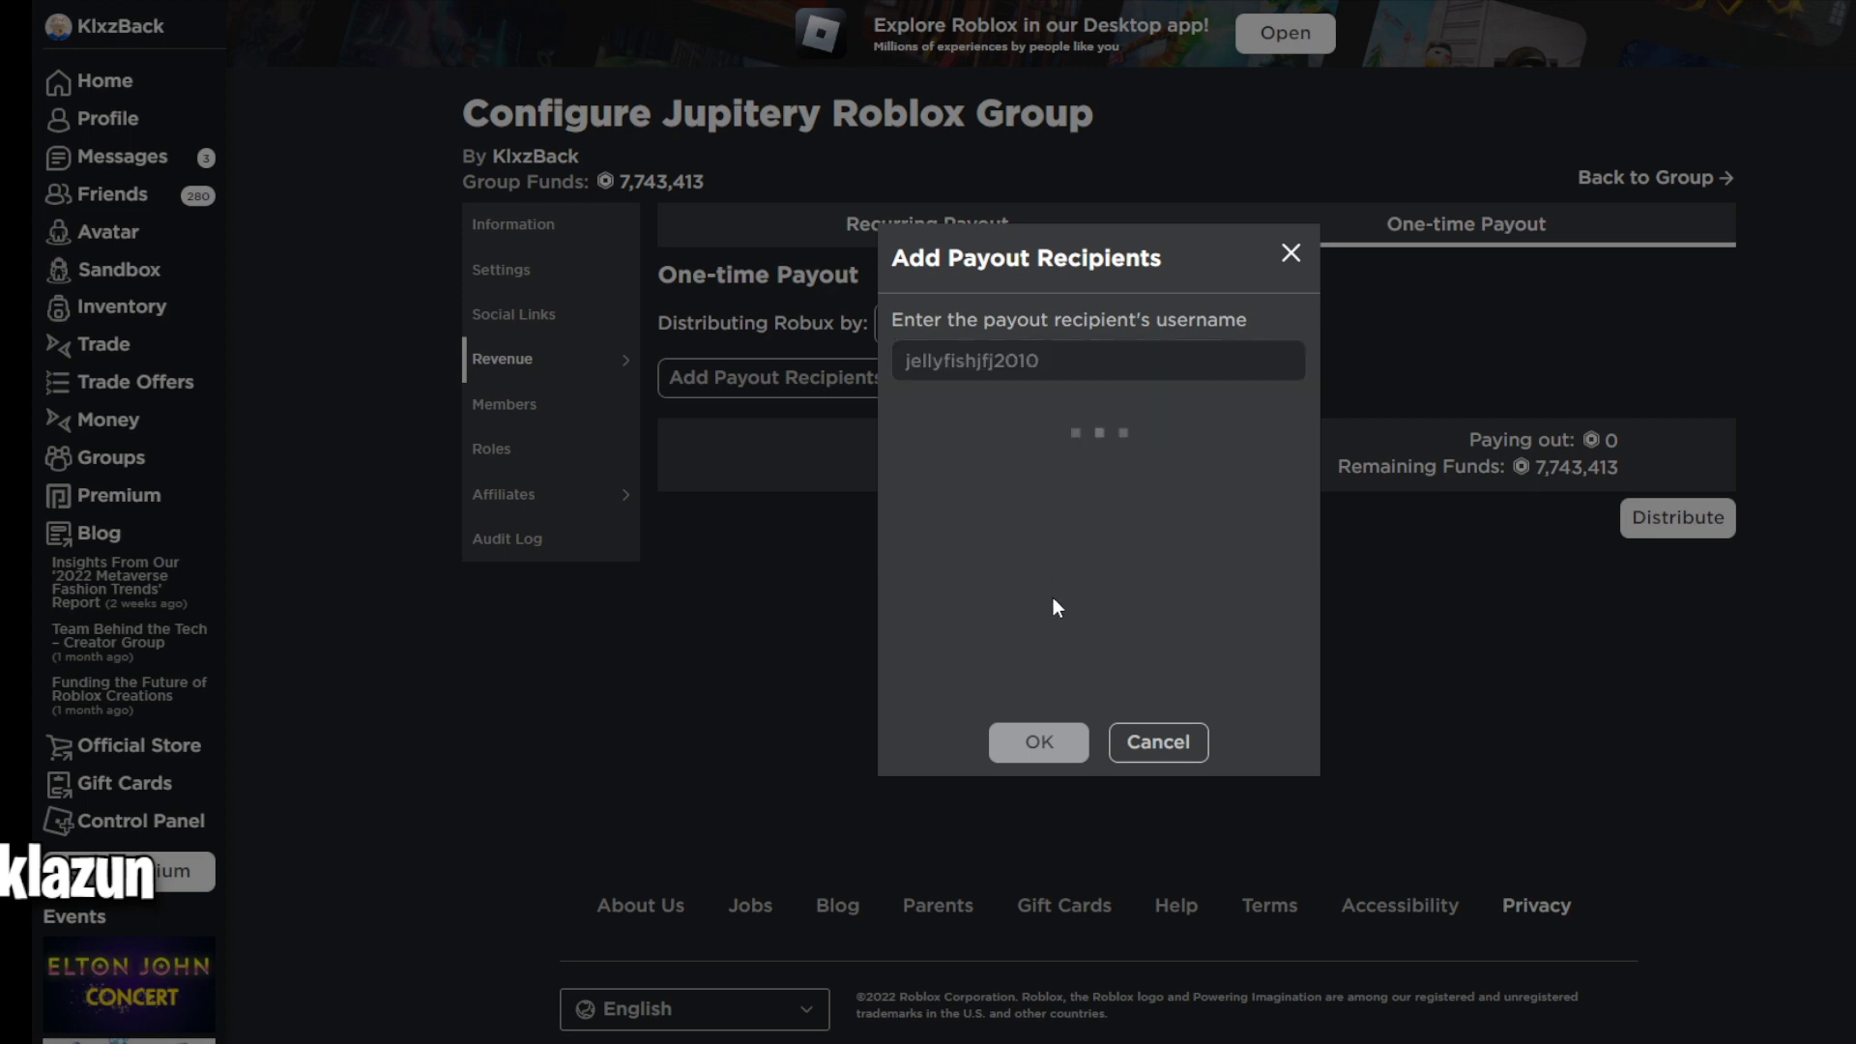
{"action": "left_click", "coordinate": [1042, 741]}
{"action": "left_click", "coordinate": [1538, 450]}
{"action": "type", "text": "1"}
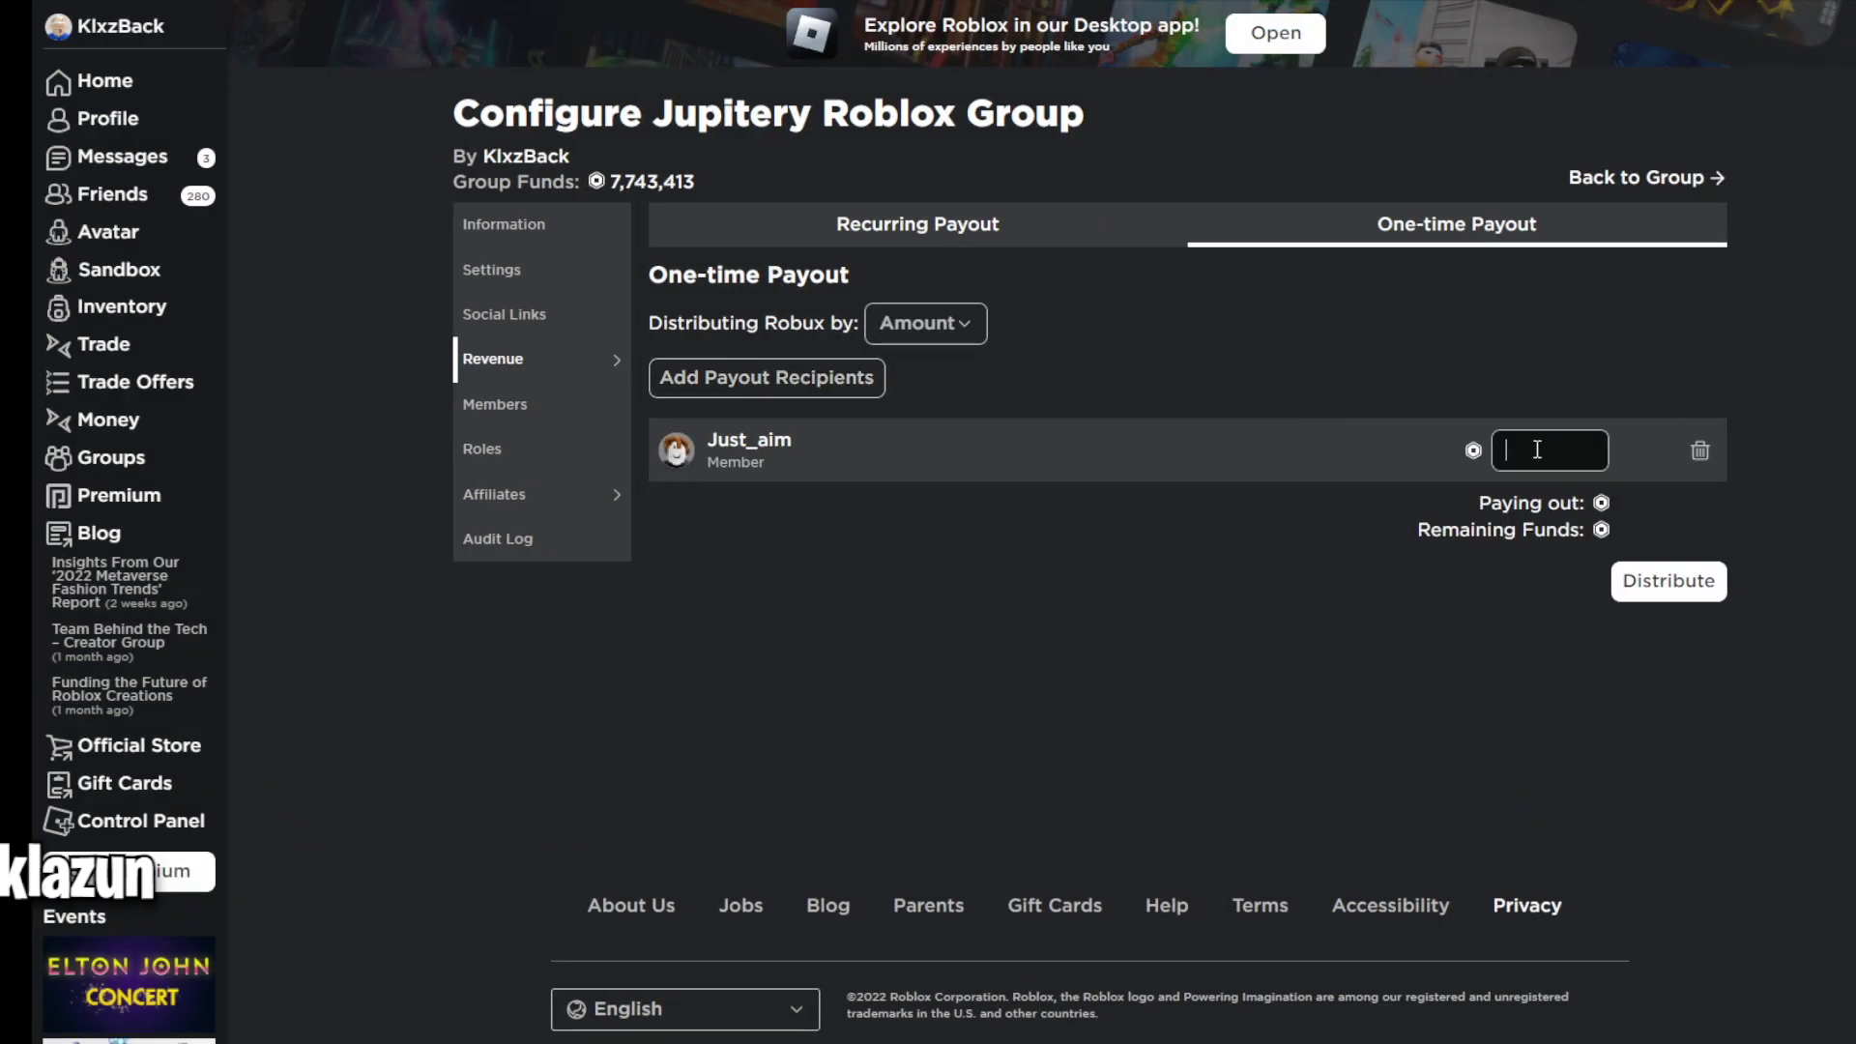
{"action": "type", "text": "000000"}
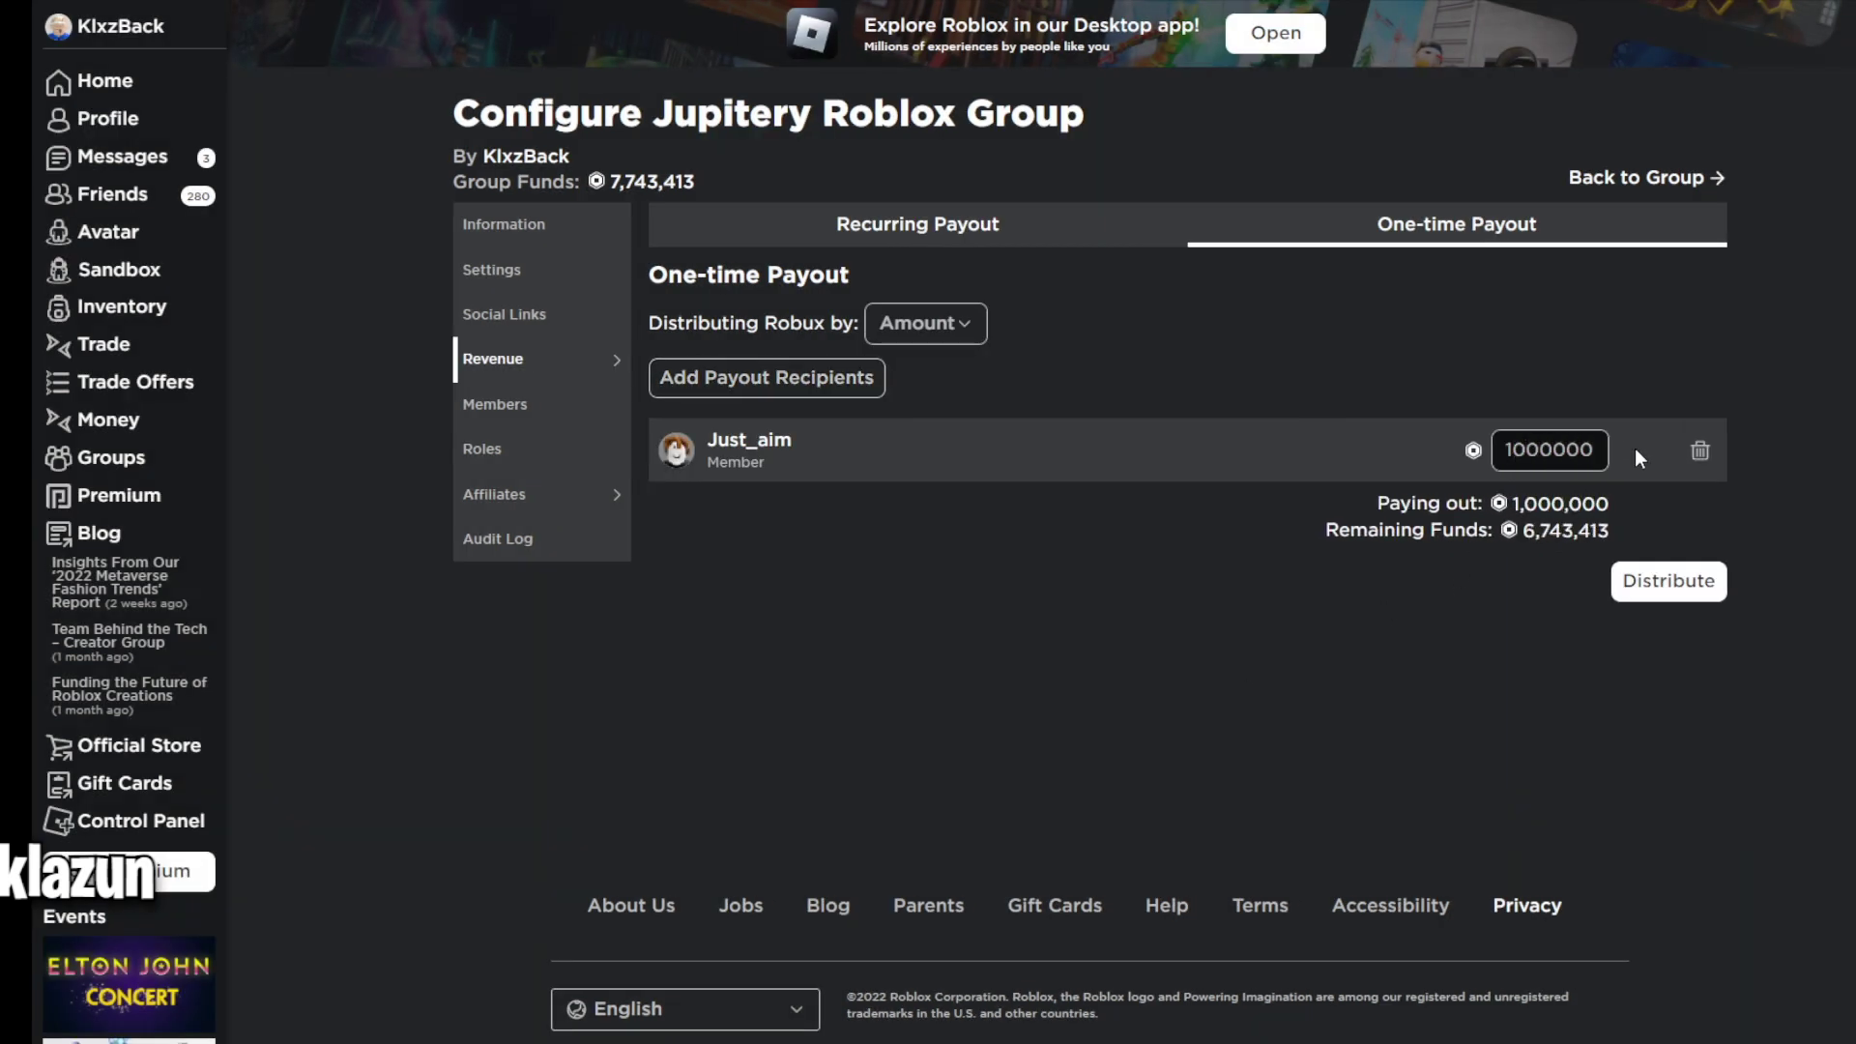
{"action": "left_click", "coordinate": [1712, 585]}
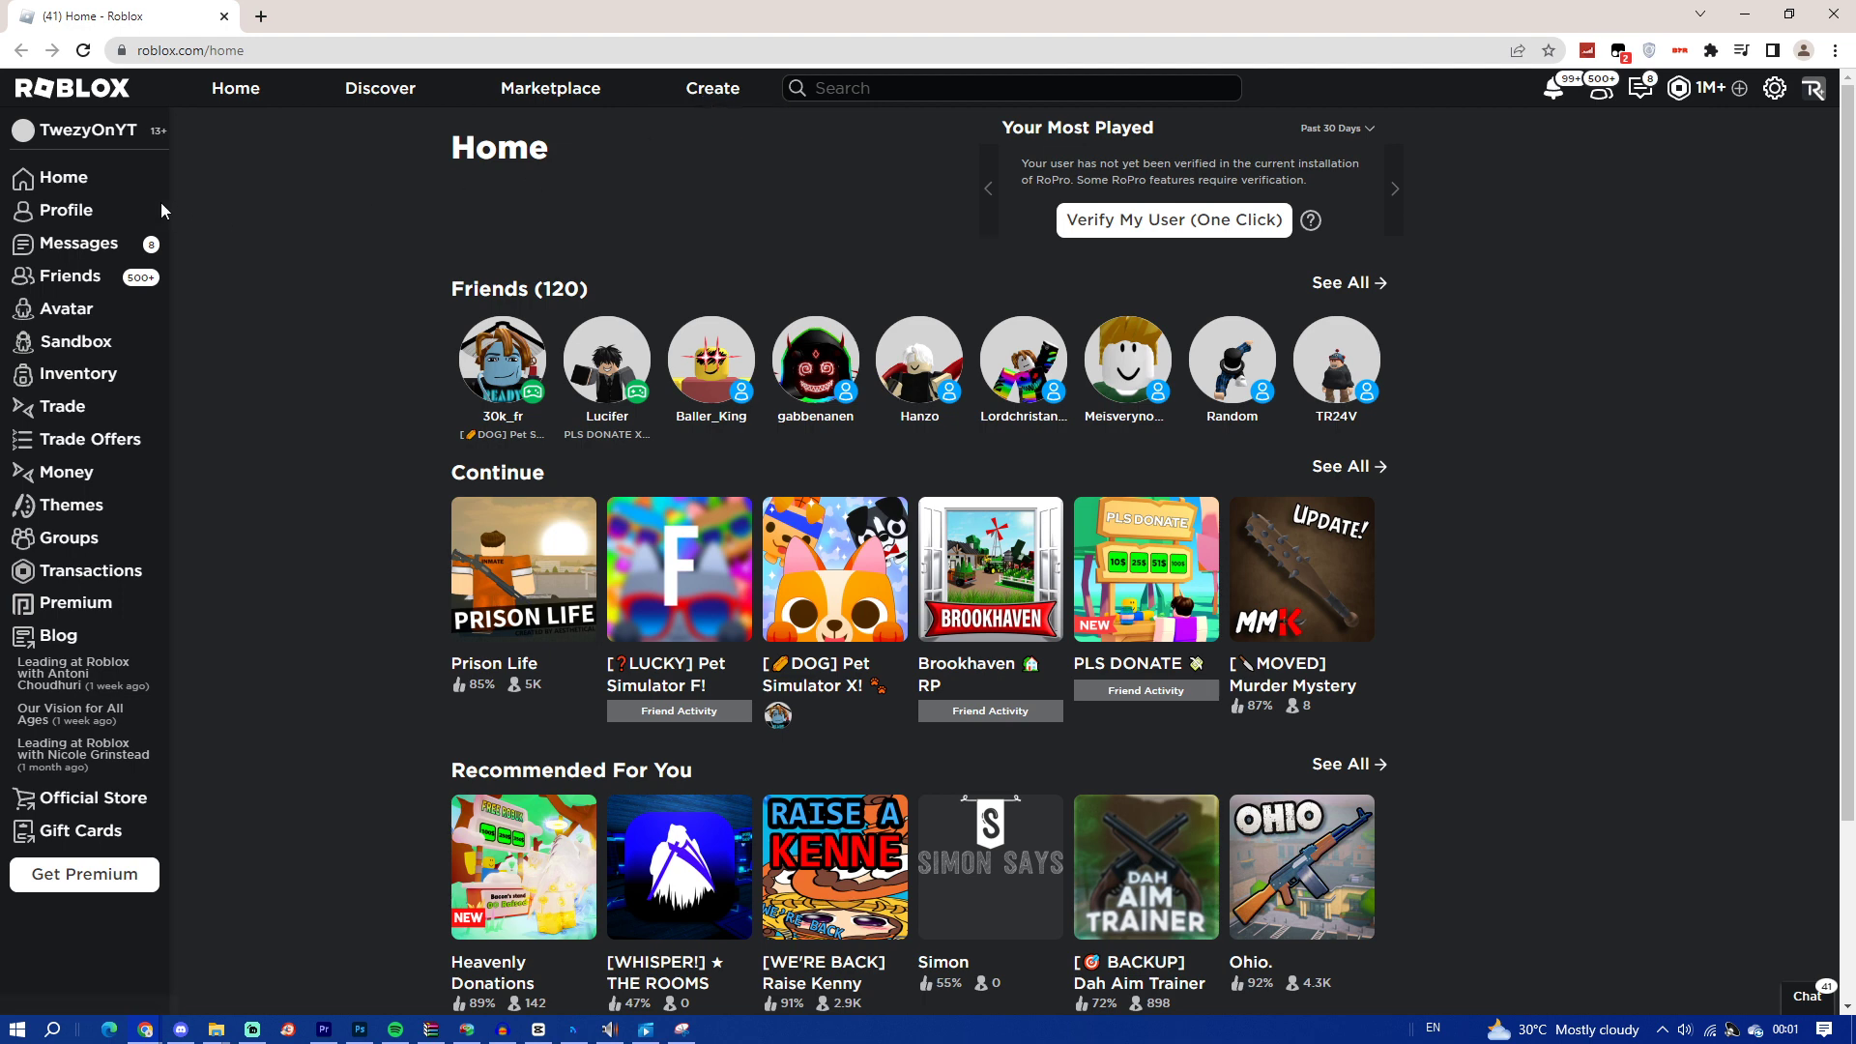
Open Creations, glance at the creator account list, and switch to the Events tab.
{"action": "left_click", "coordinate": [56, 182]}
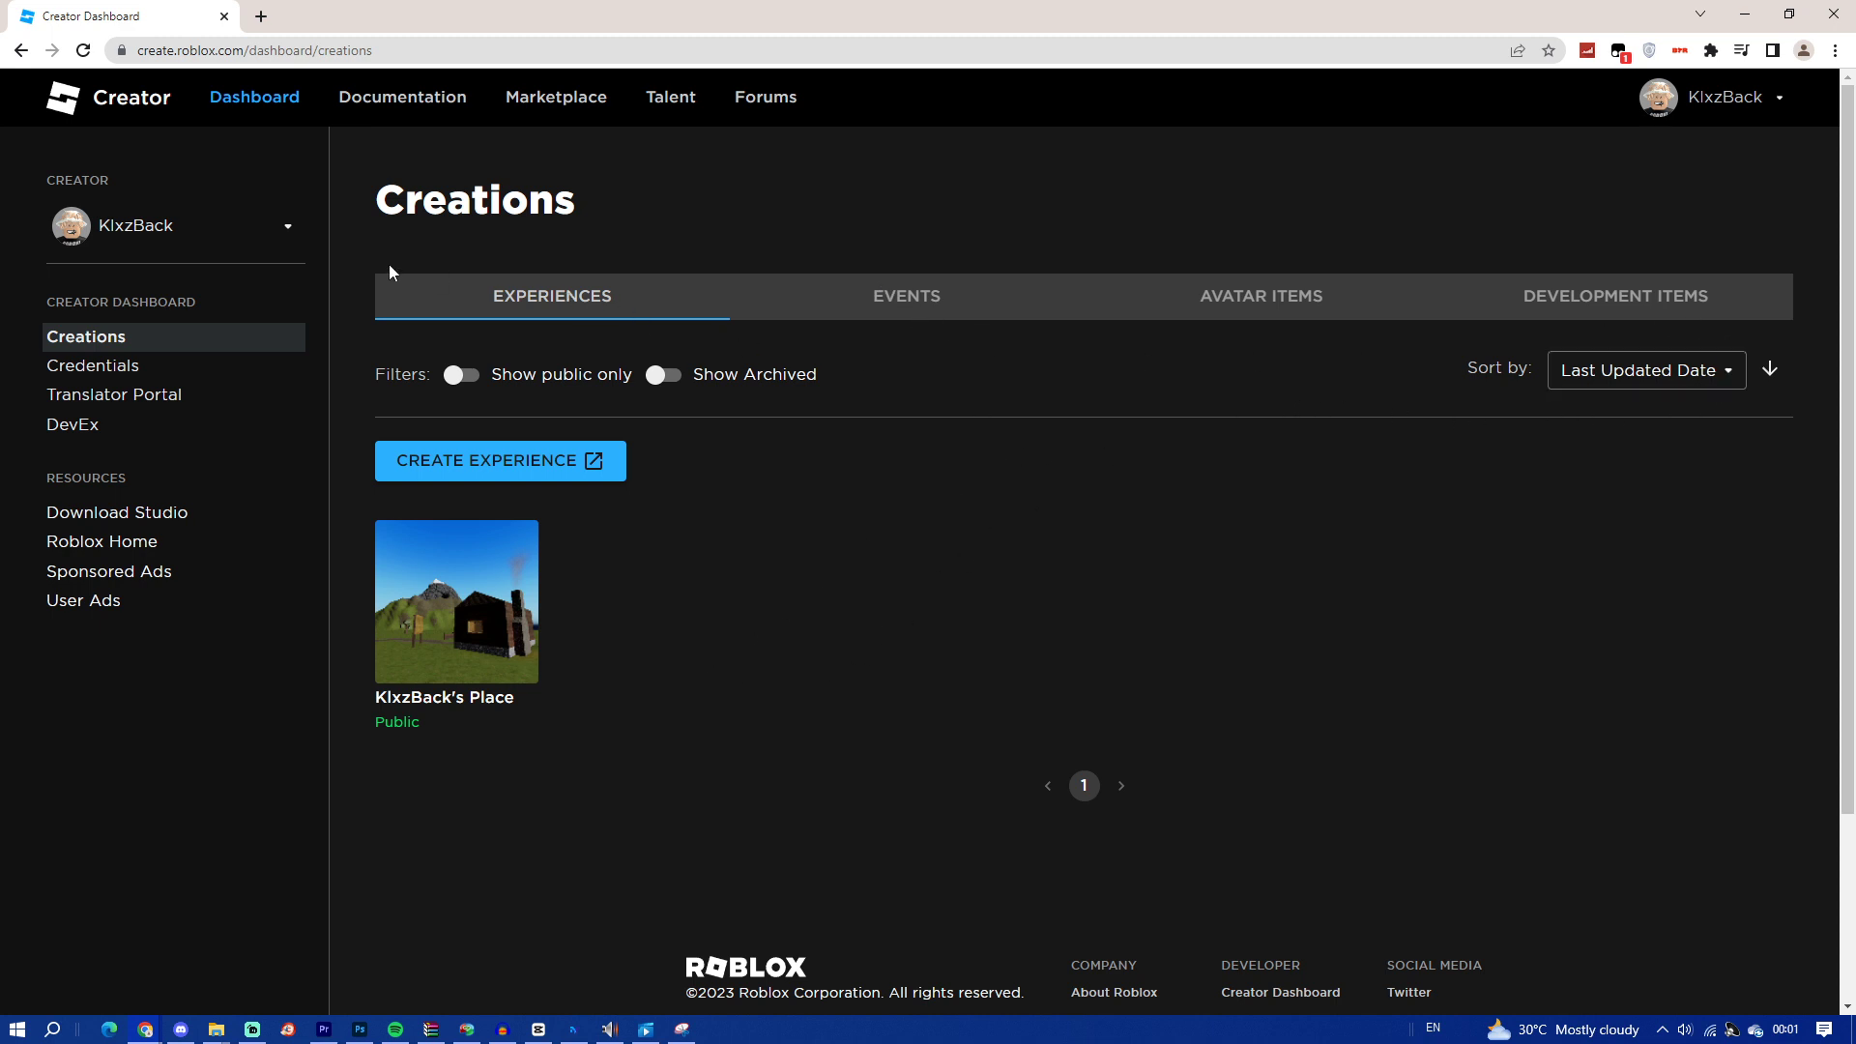
{"action": "left_click", "coordinate": [288, 228]}
{"action": "left_click", "coordinate": [294, 228]}
{"action": "left_click", "coordinate": [916, 317]}
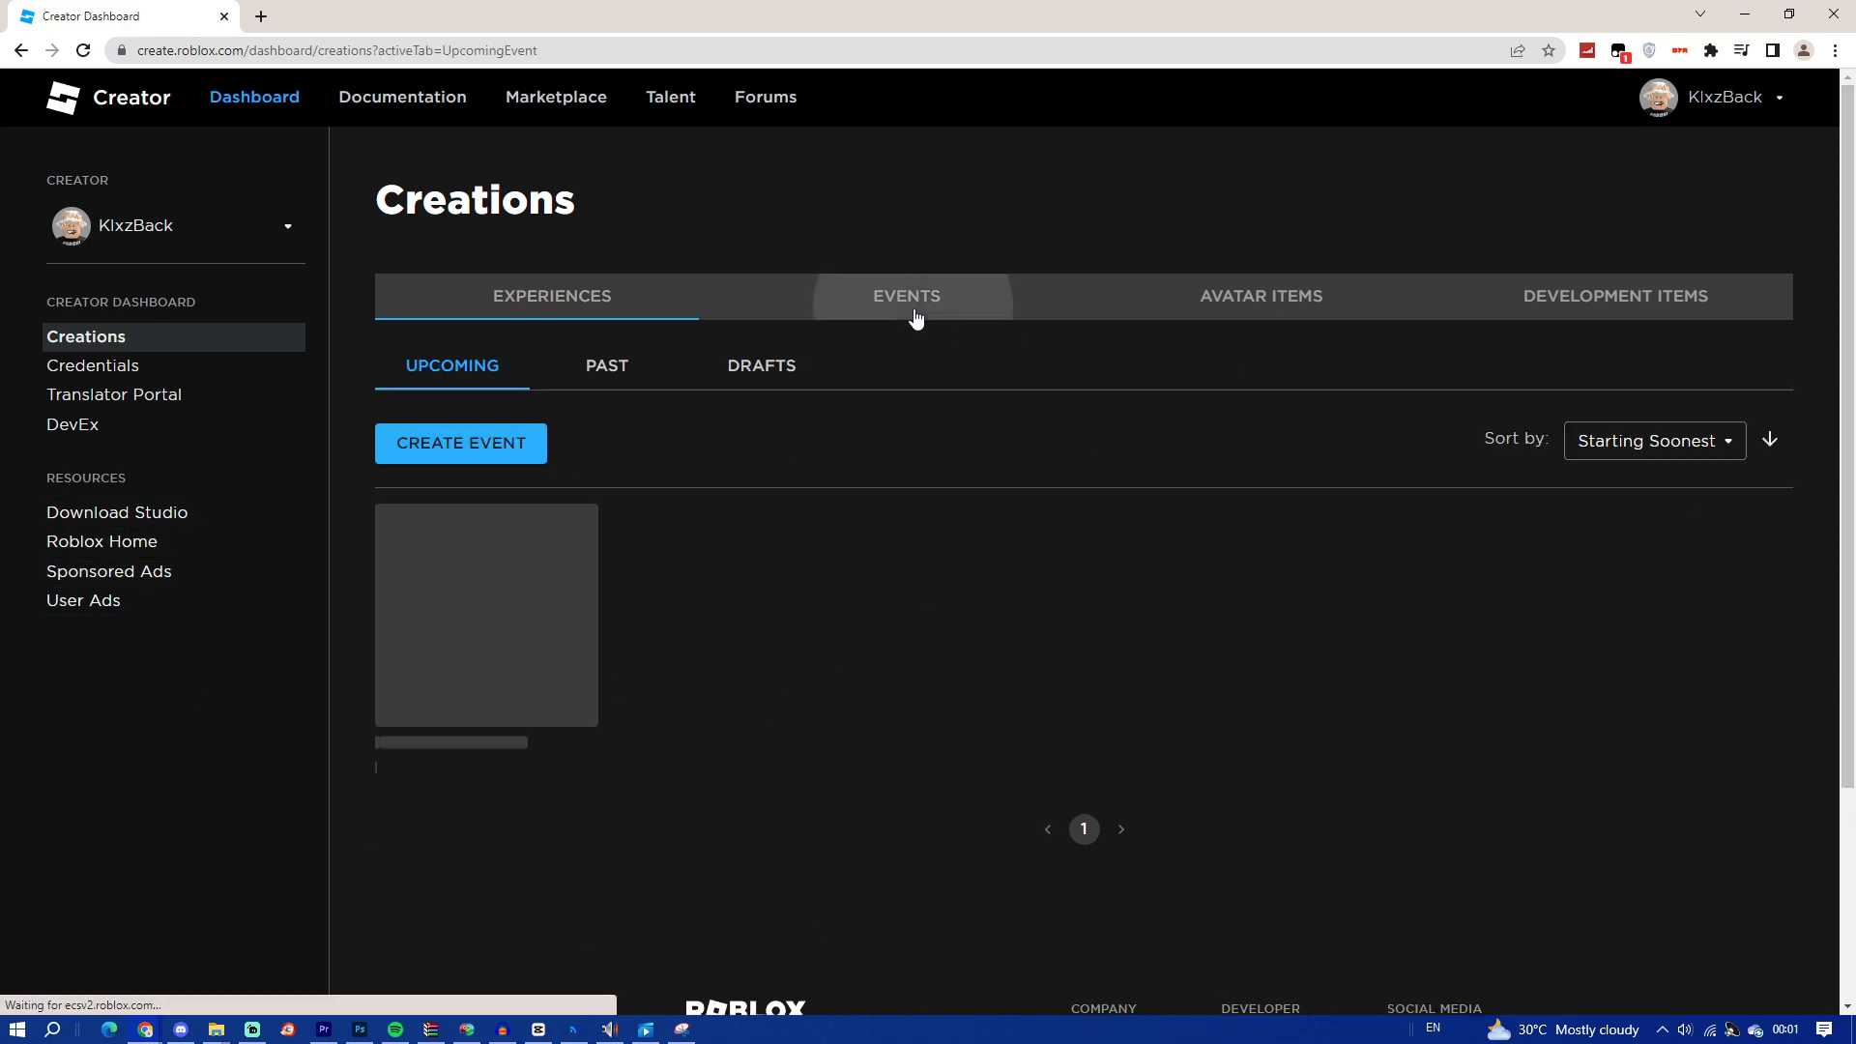
Browse Avatar Items and Development Items, then return to Experiences and open KlxzBack's Place's options menu.
{"action": "left_click", "coordinate": [1262, 325]}
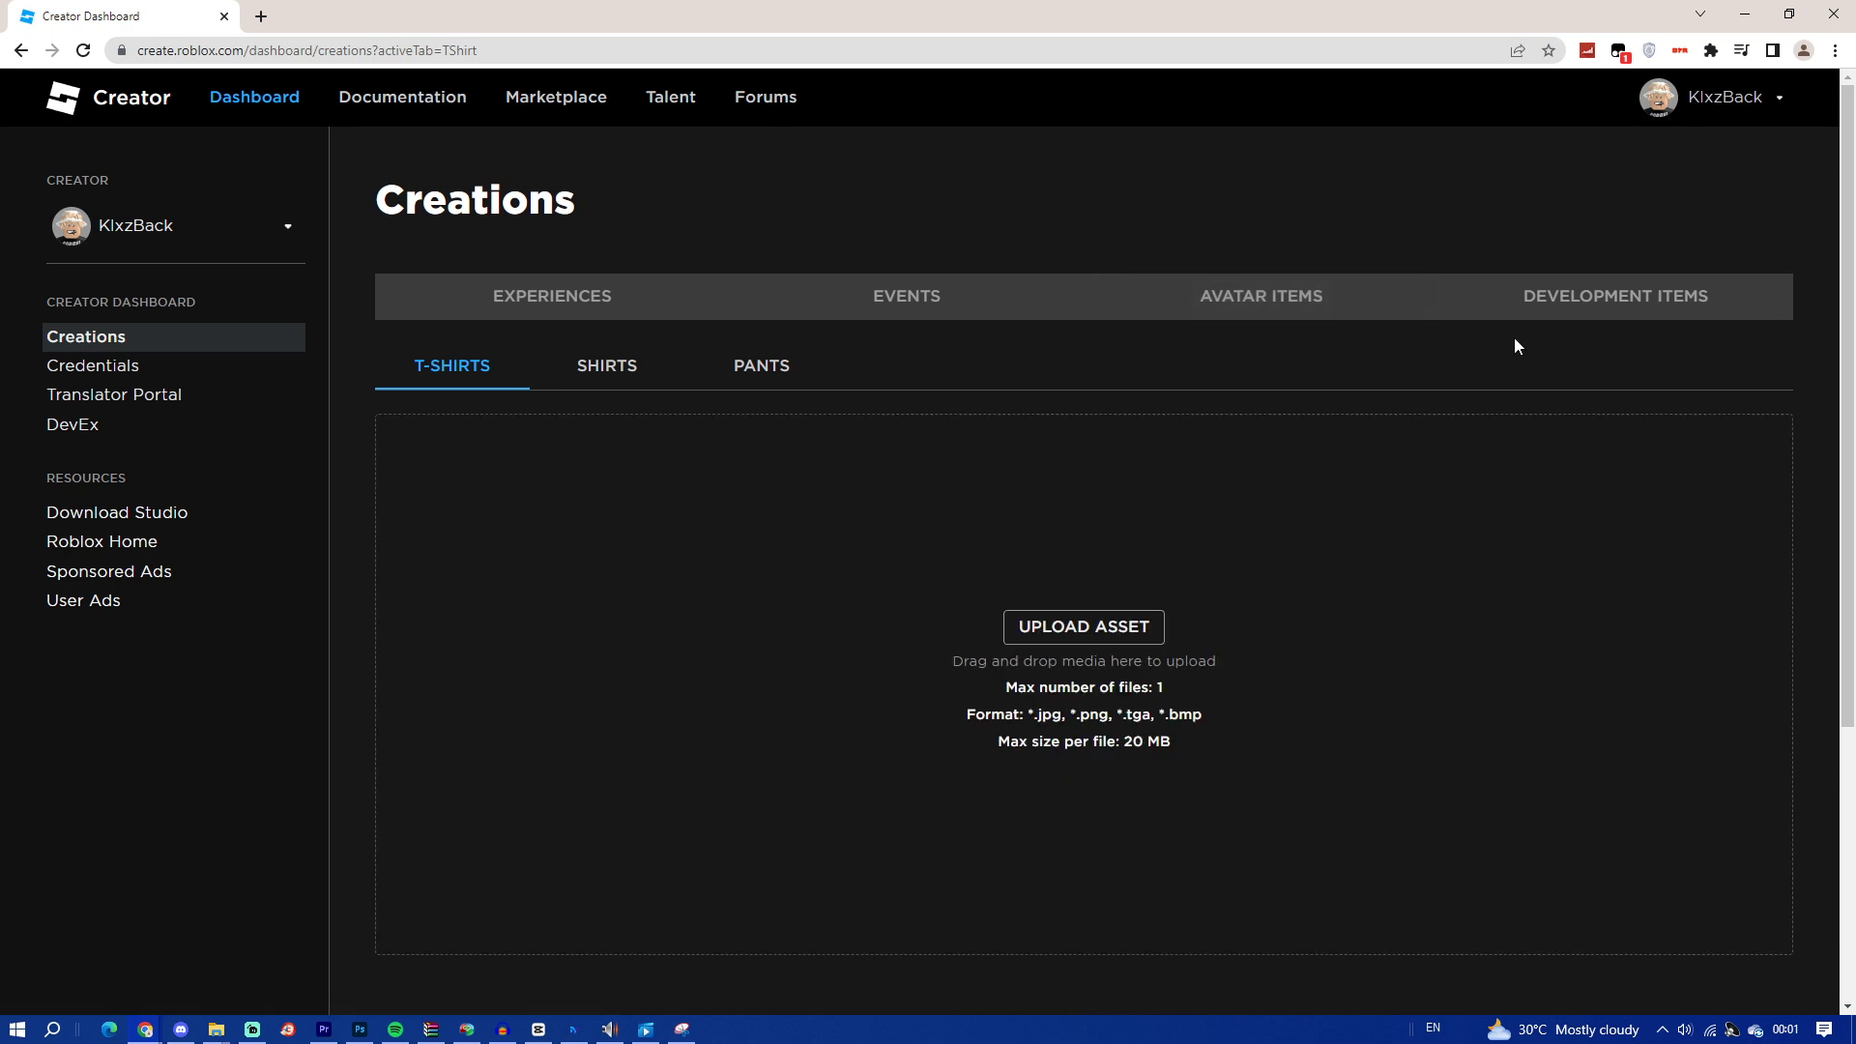
{"action": "left_click", "coordinate": [1416, 307]}
{"action": "left_click", "coordinate": [1450, 309]}
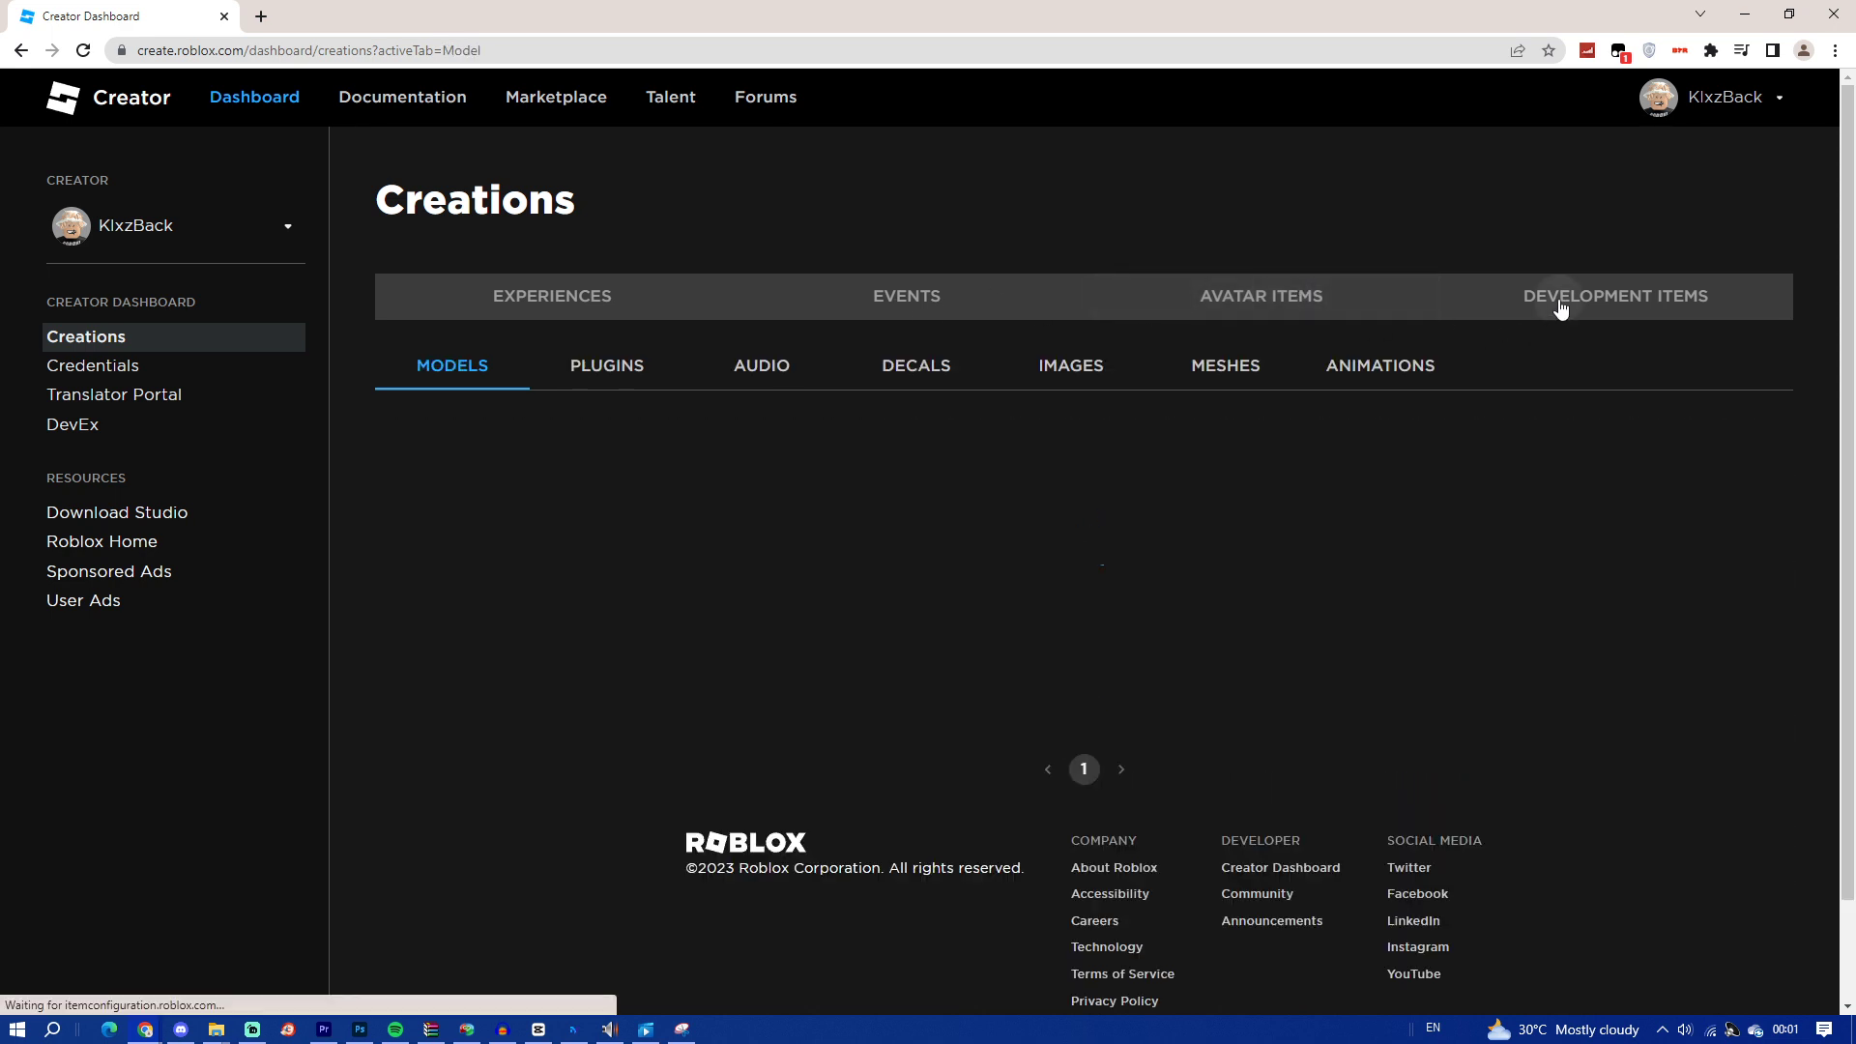
{"action": "left_click", "coordinate": [564, 295]}
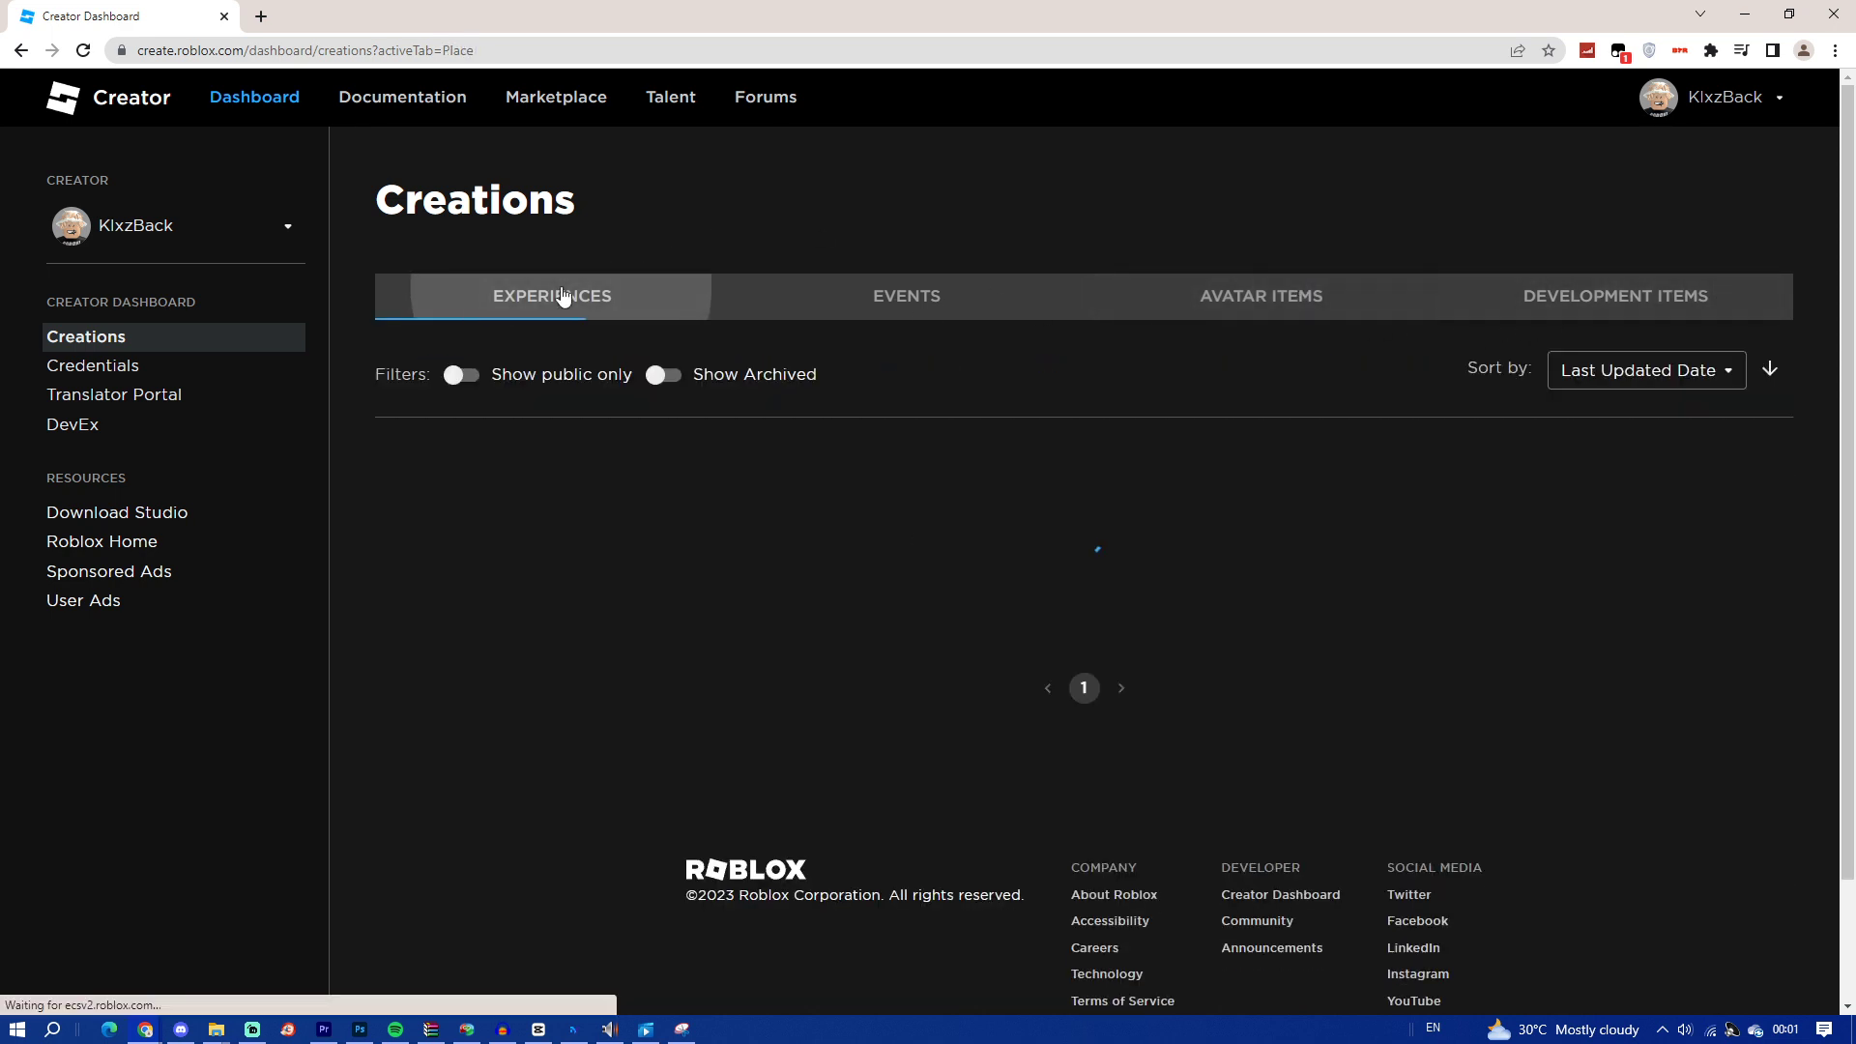
{"action": "mouse_move", "coordinate": [468, 580]}
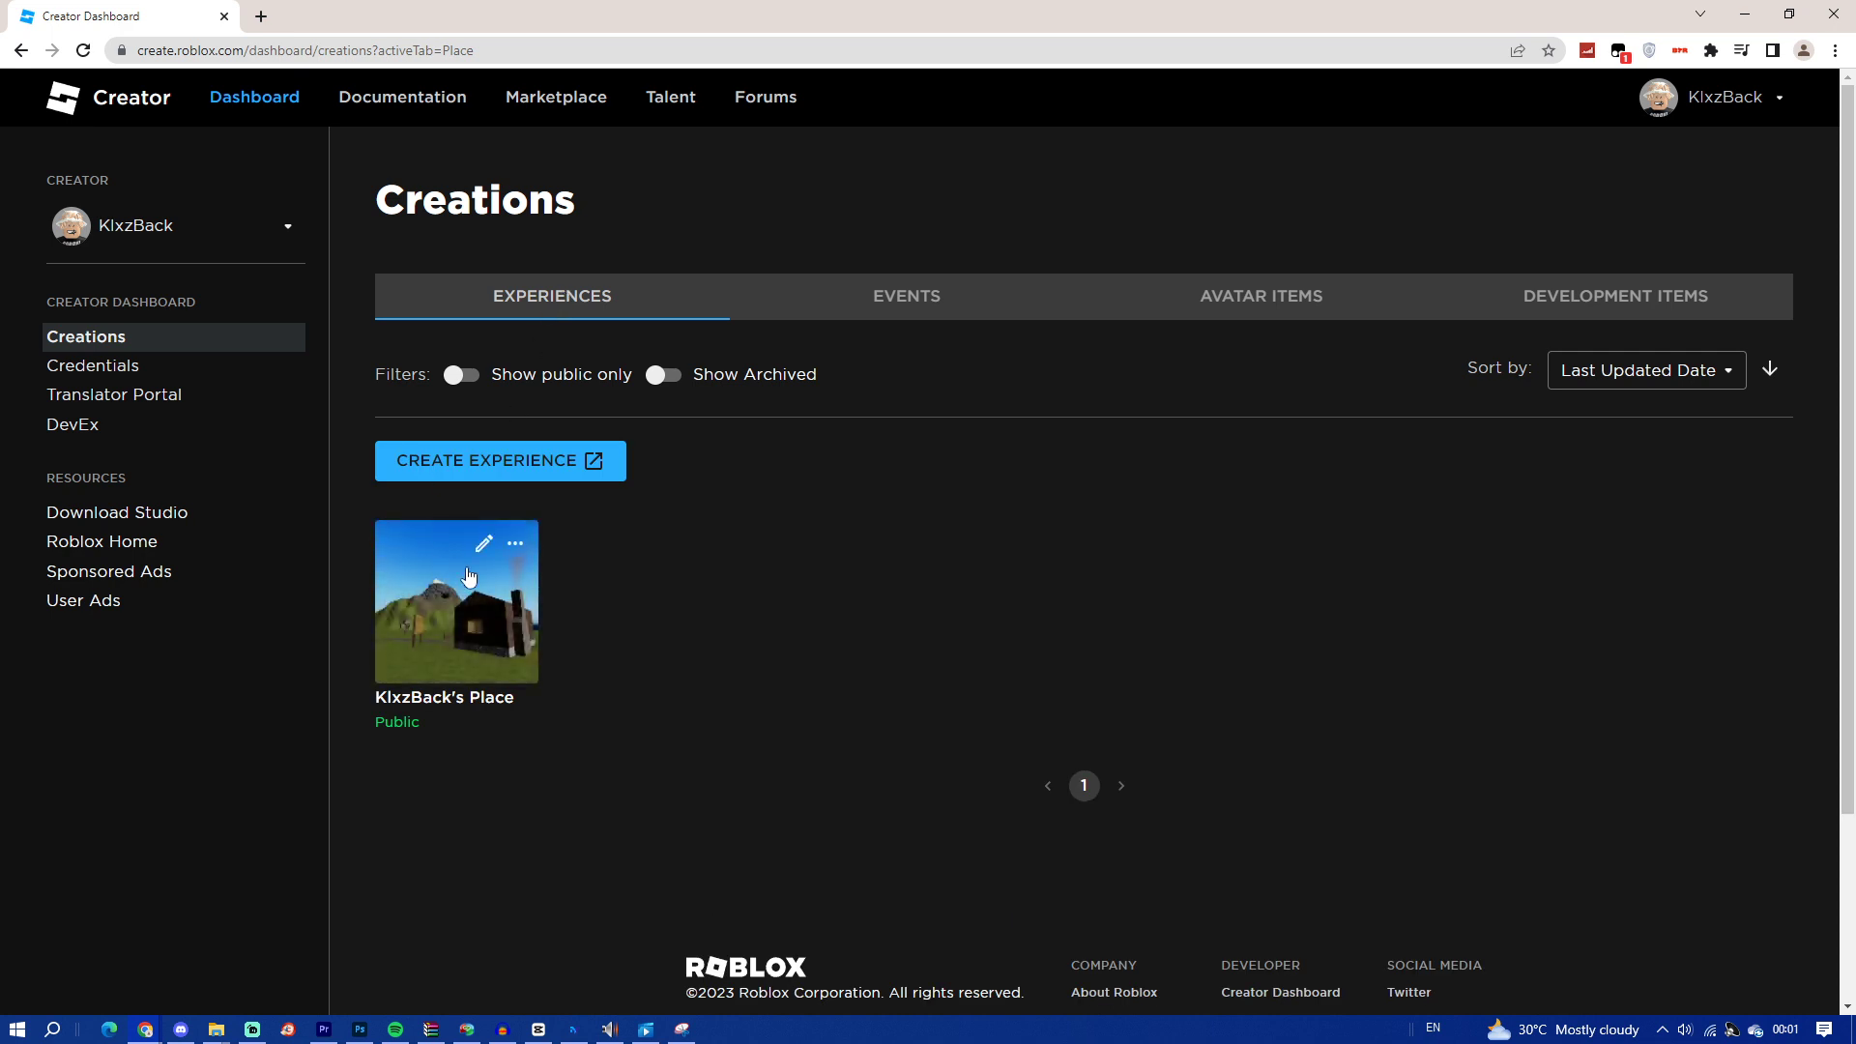
{"action": "left_click", "coordinate": [517, 544]}
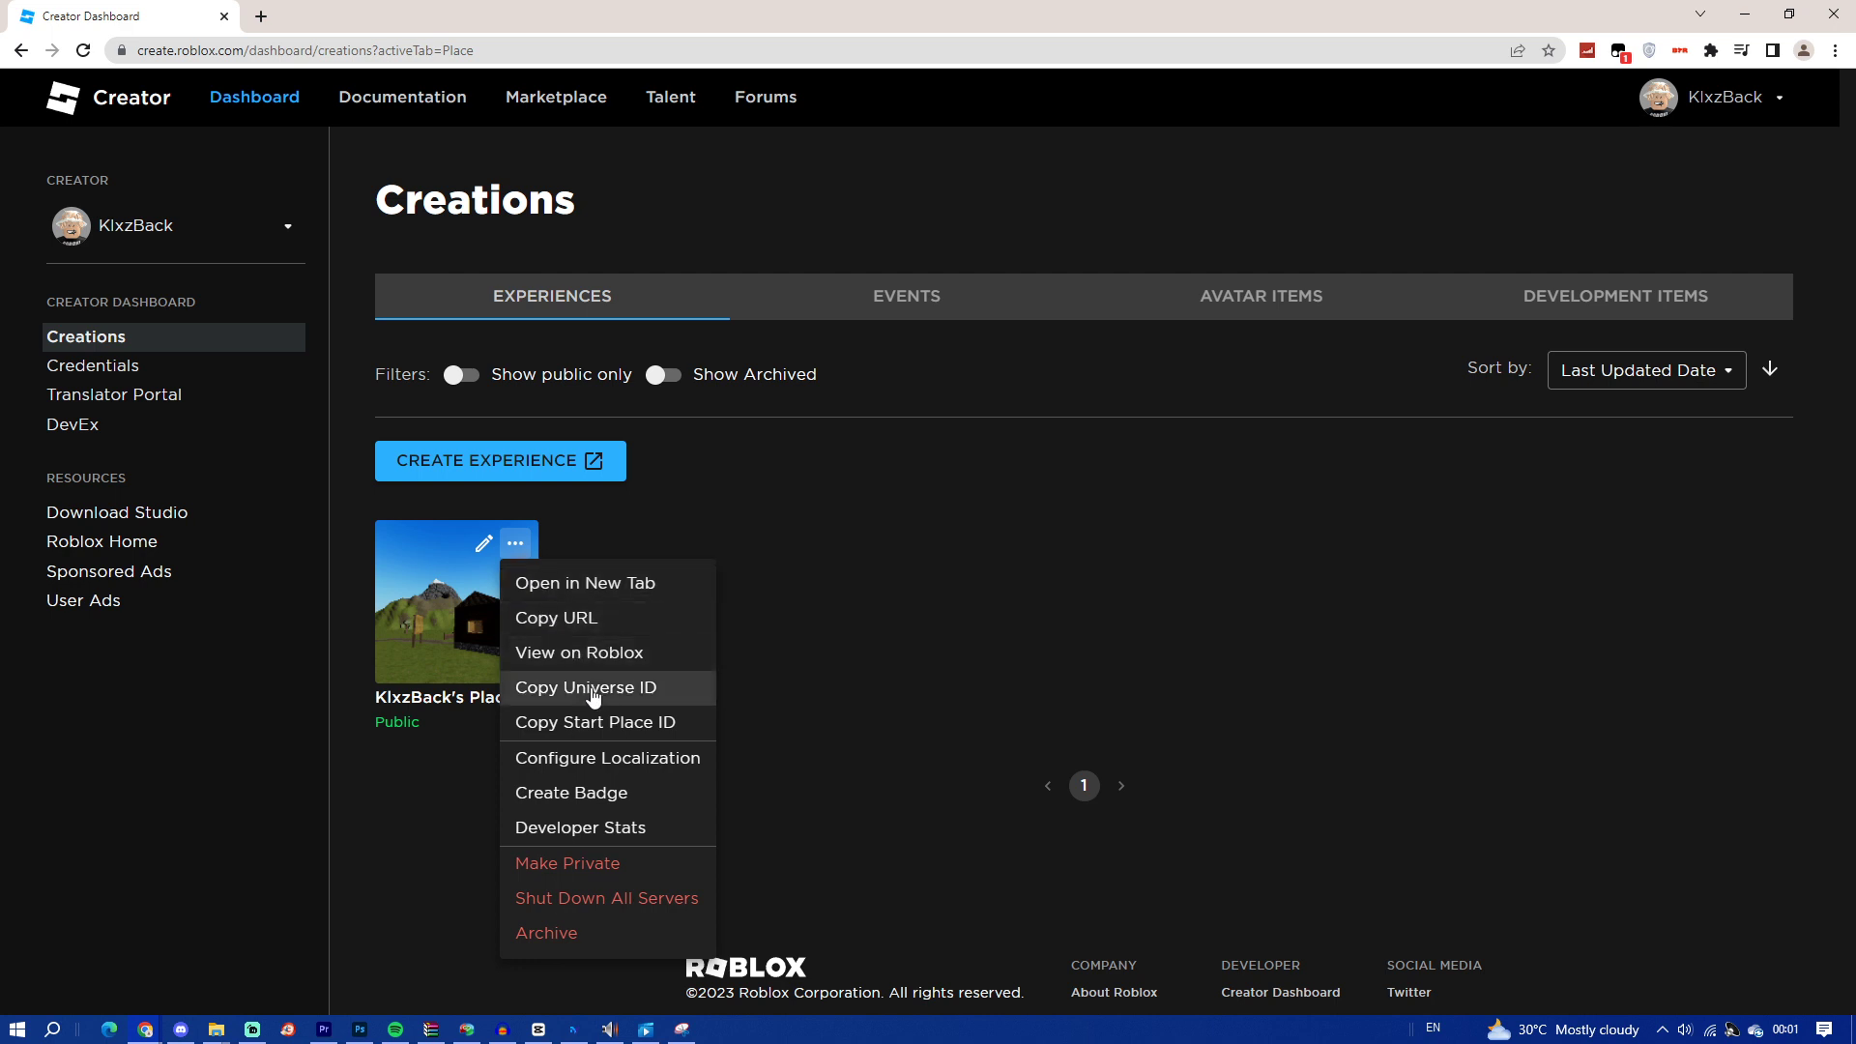
Open Configure Localization for KlxzBack's Place and scroll through its settings.
{"action": "left_click", "coordinate": [583, 768]}
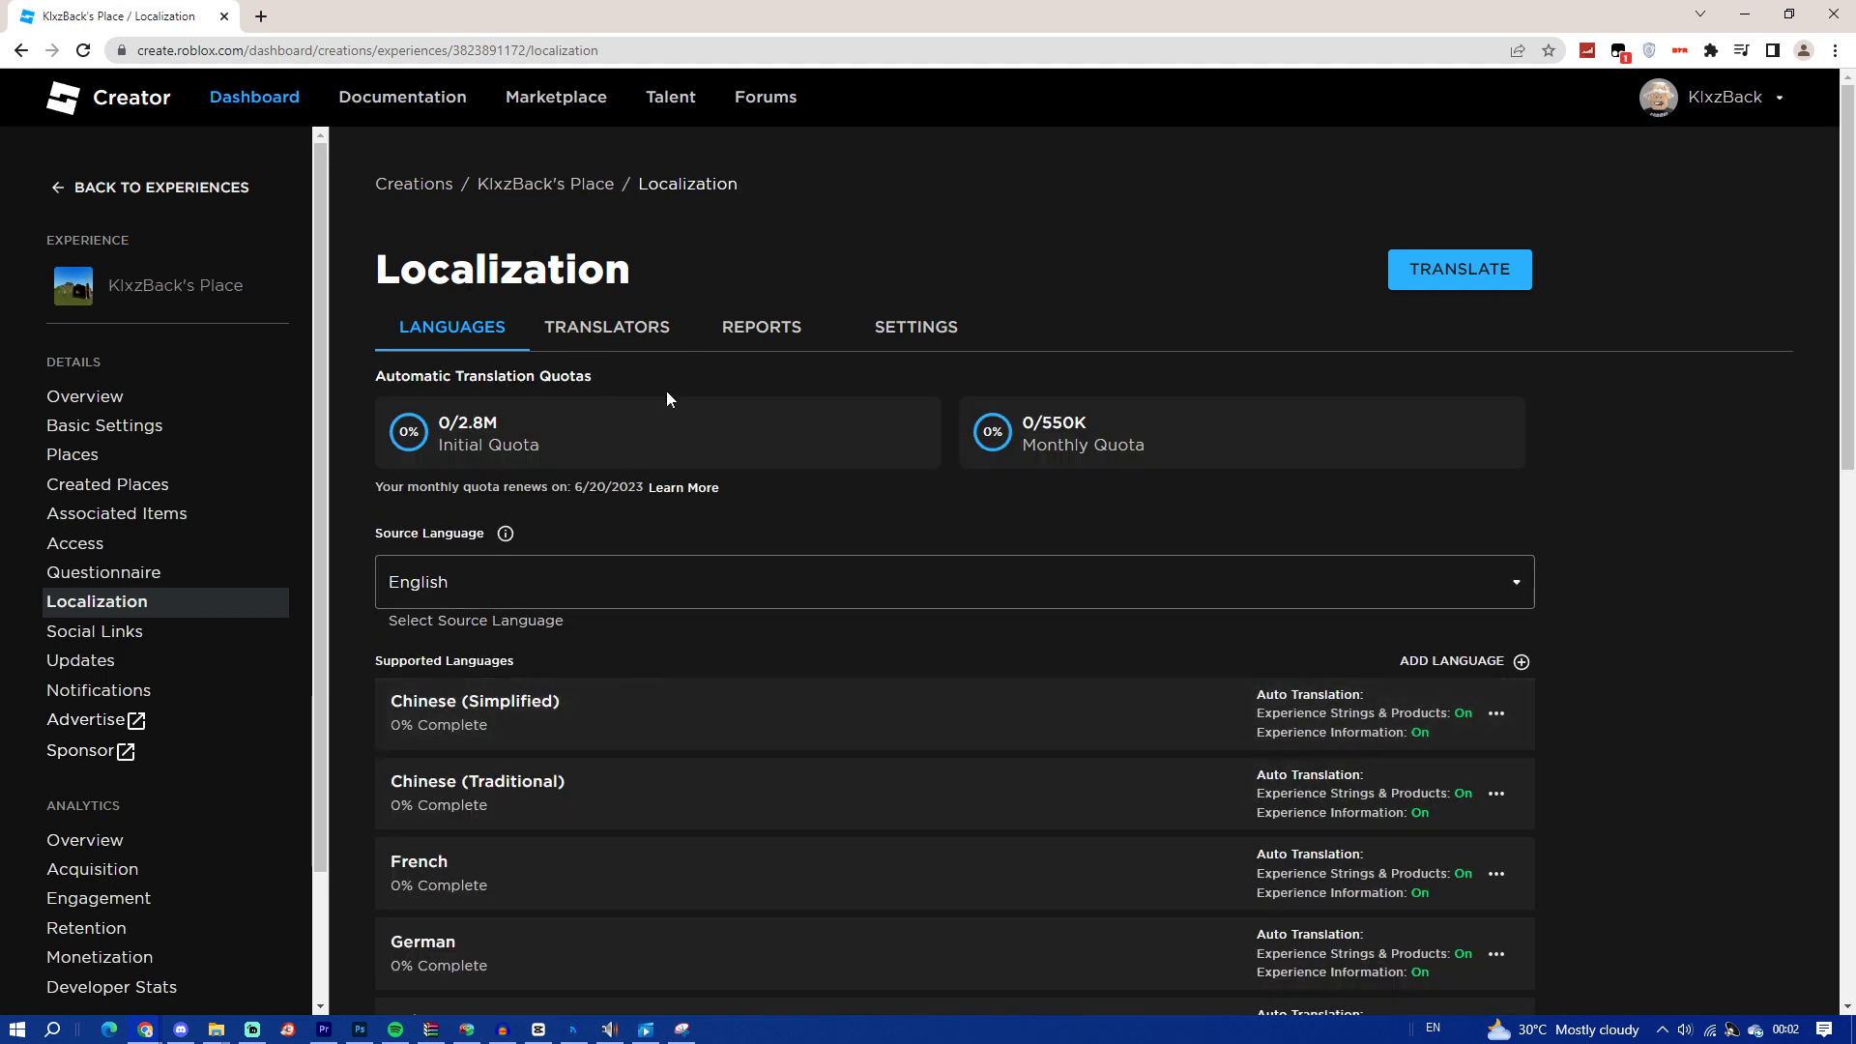
{"action": "scroll", "coordinate": [223, 604], "scroll_direction": "down", "scroll_amount": 2}
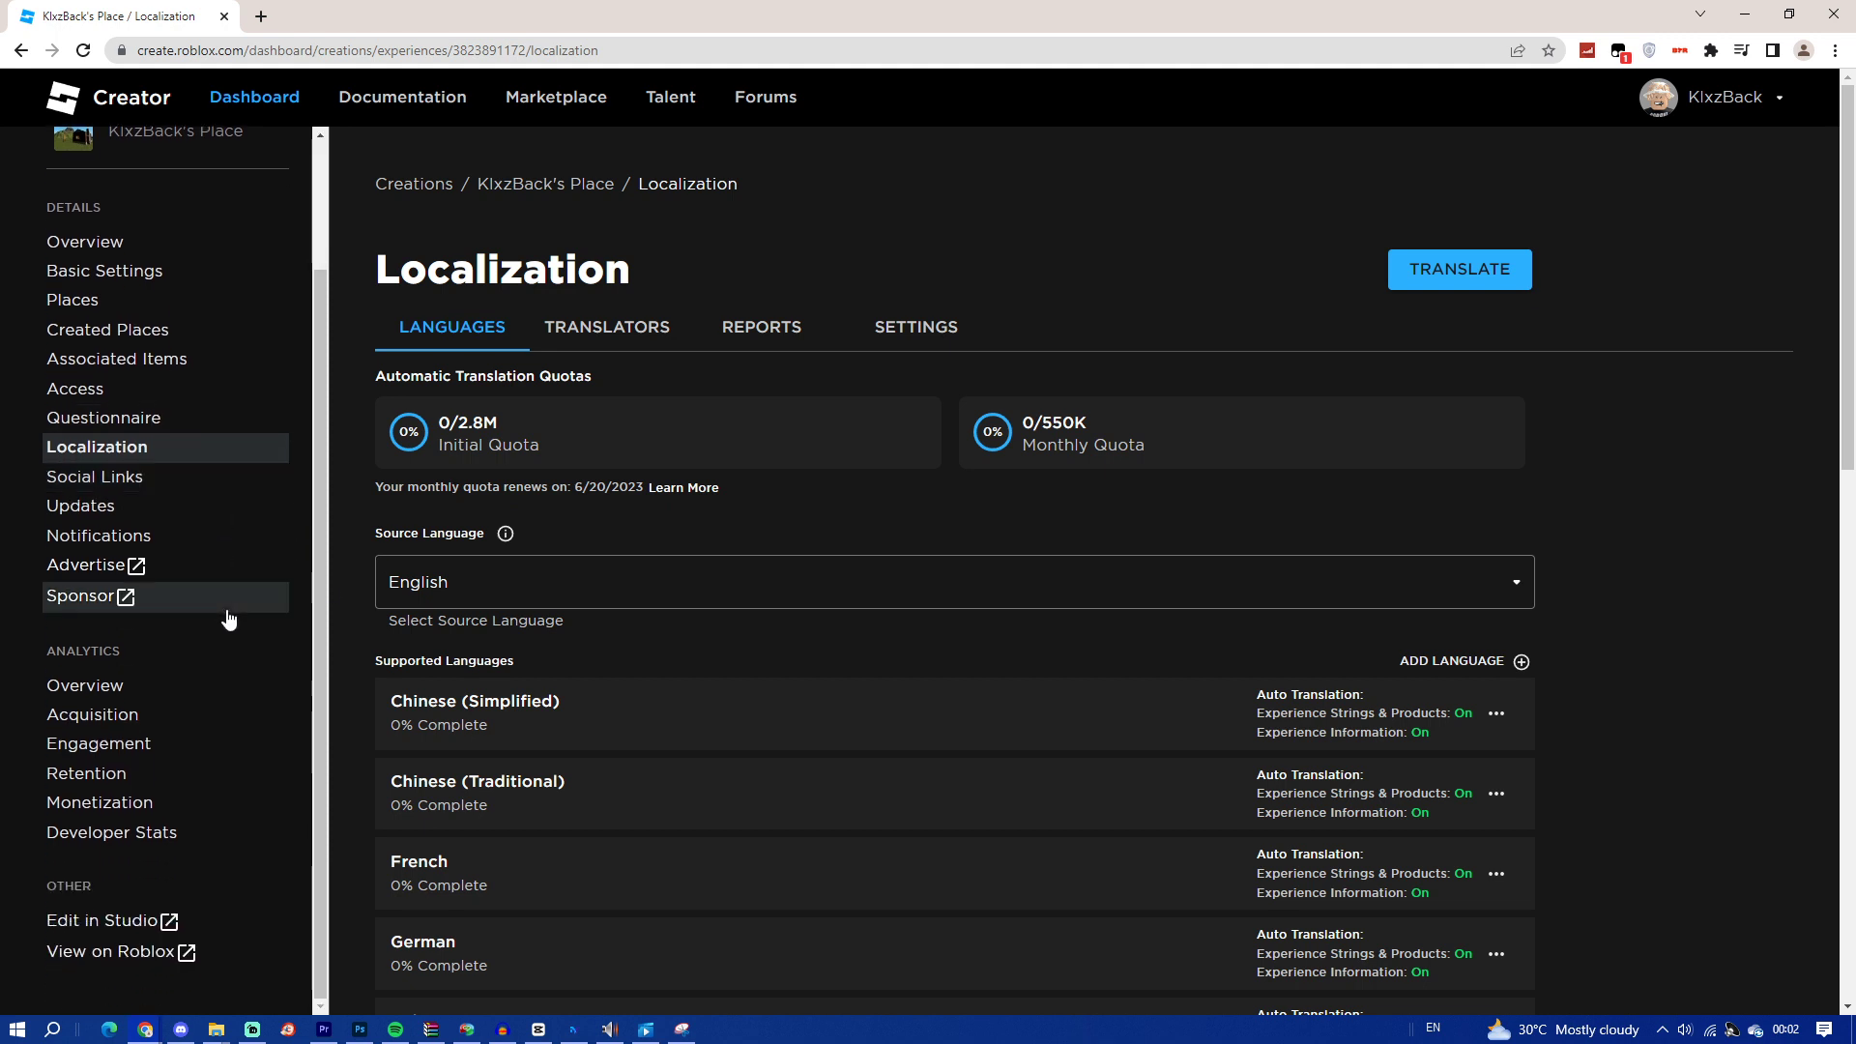
{"action": "scroll", "coordinate": [258, 659], "scroll_direction": "up", "scroll_amount": 2}
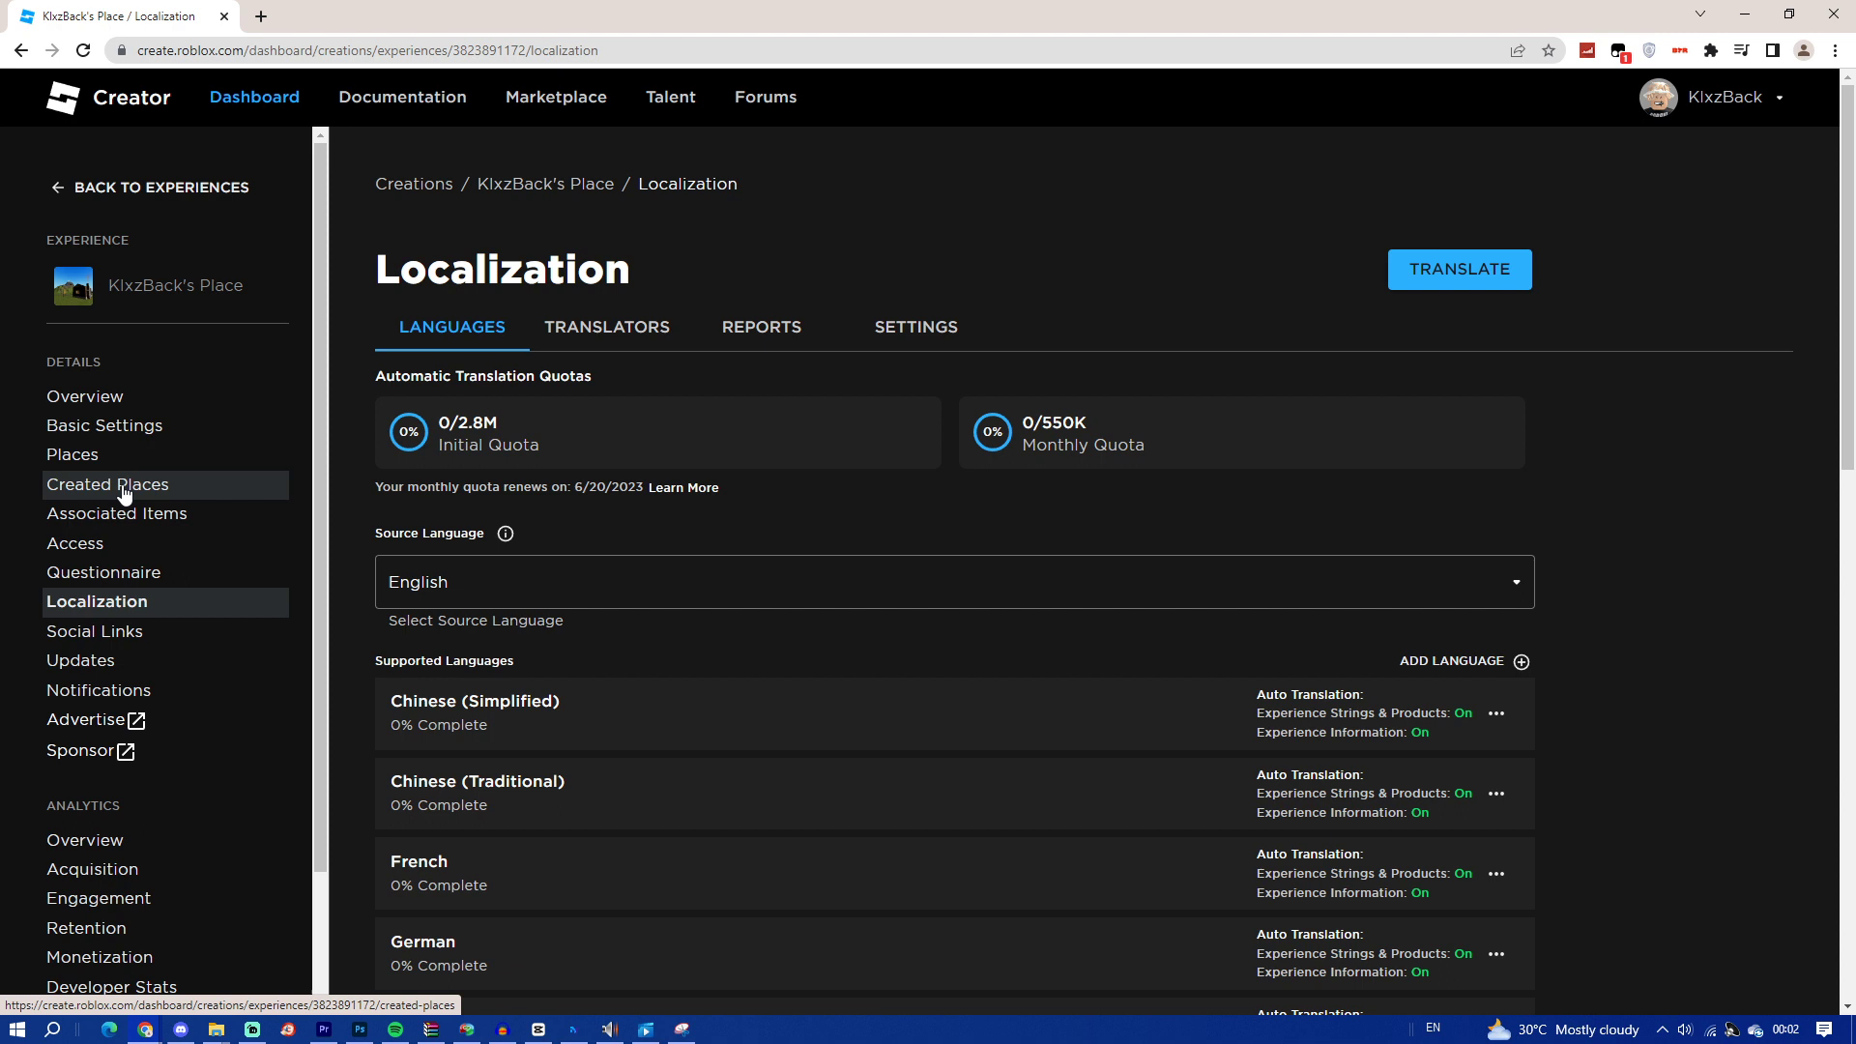
{"action": "scroll", "coordinate": [145, 658], "scroll_direction": "down", "scroll_amount": 1}
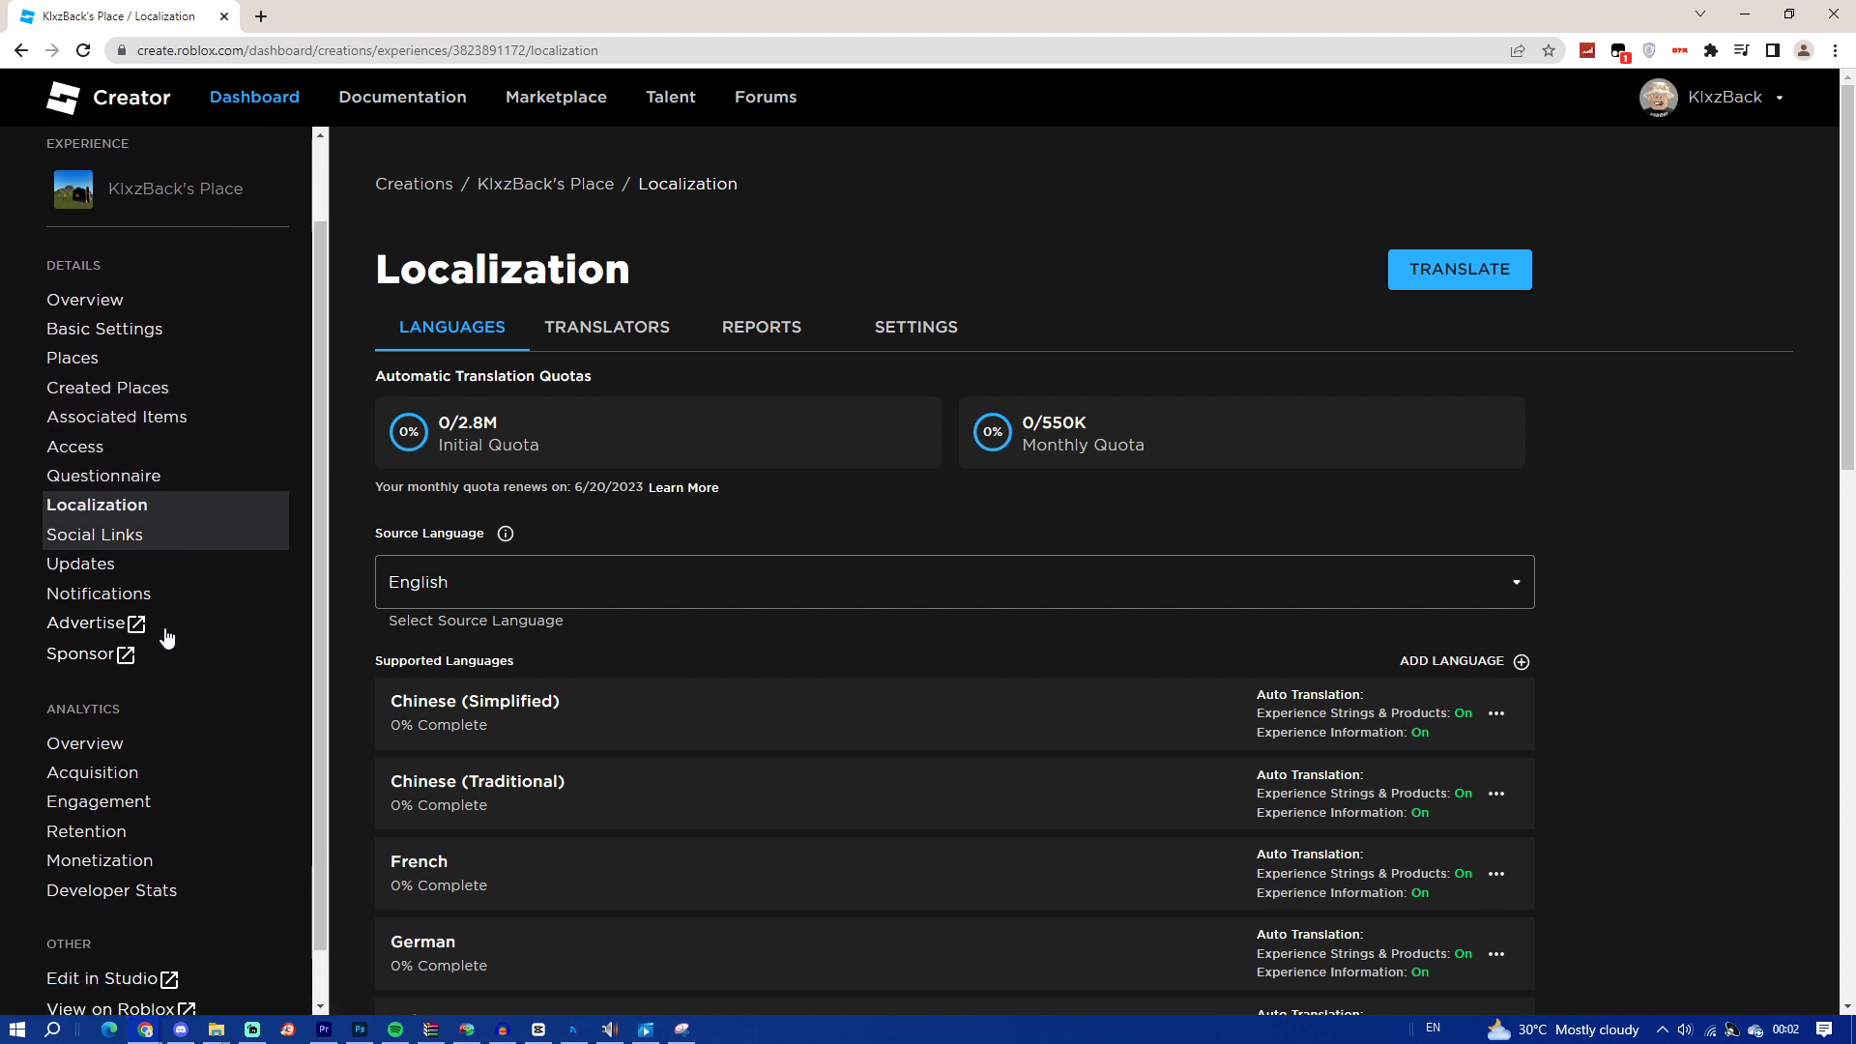
{"action": "scroll", "coordinate": [142, 719], "scroll_direction": "down", "scroll_amount": 1}
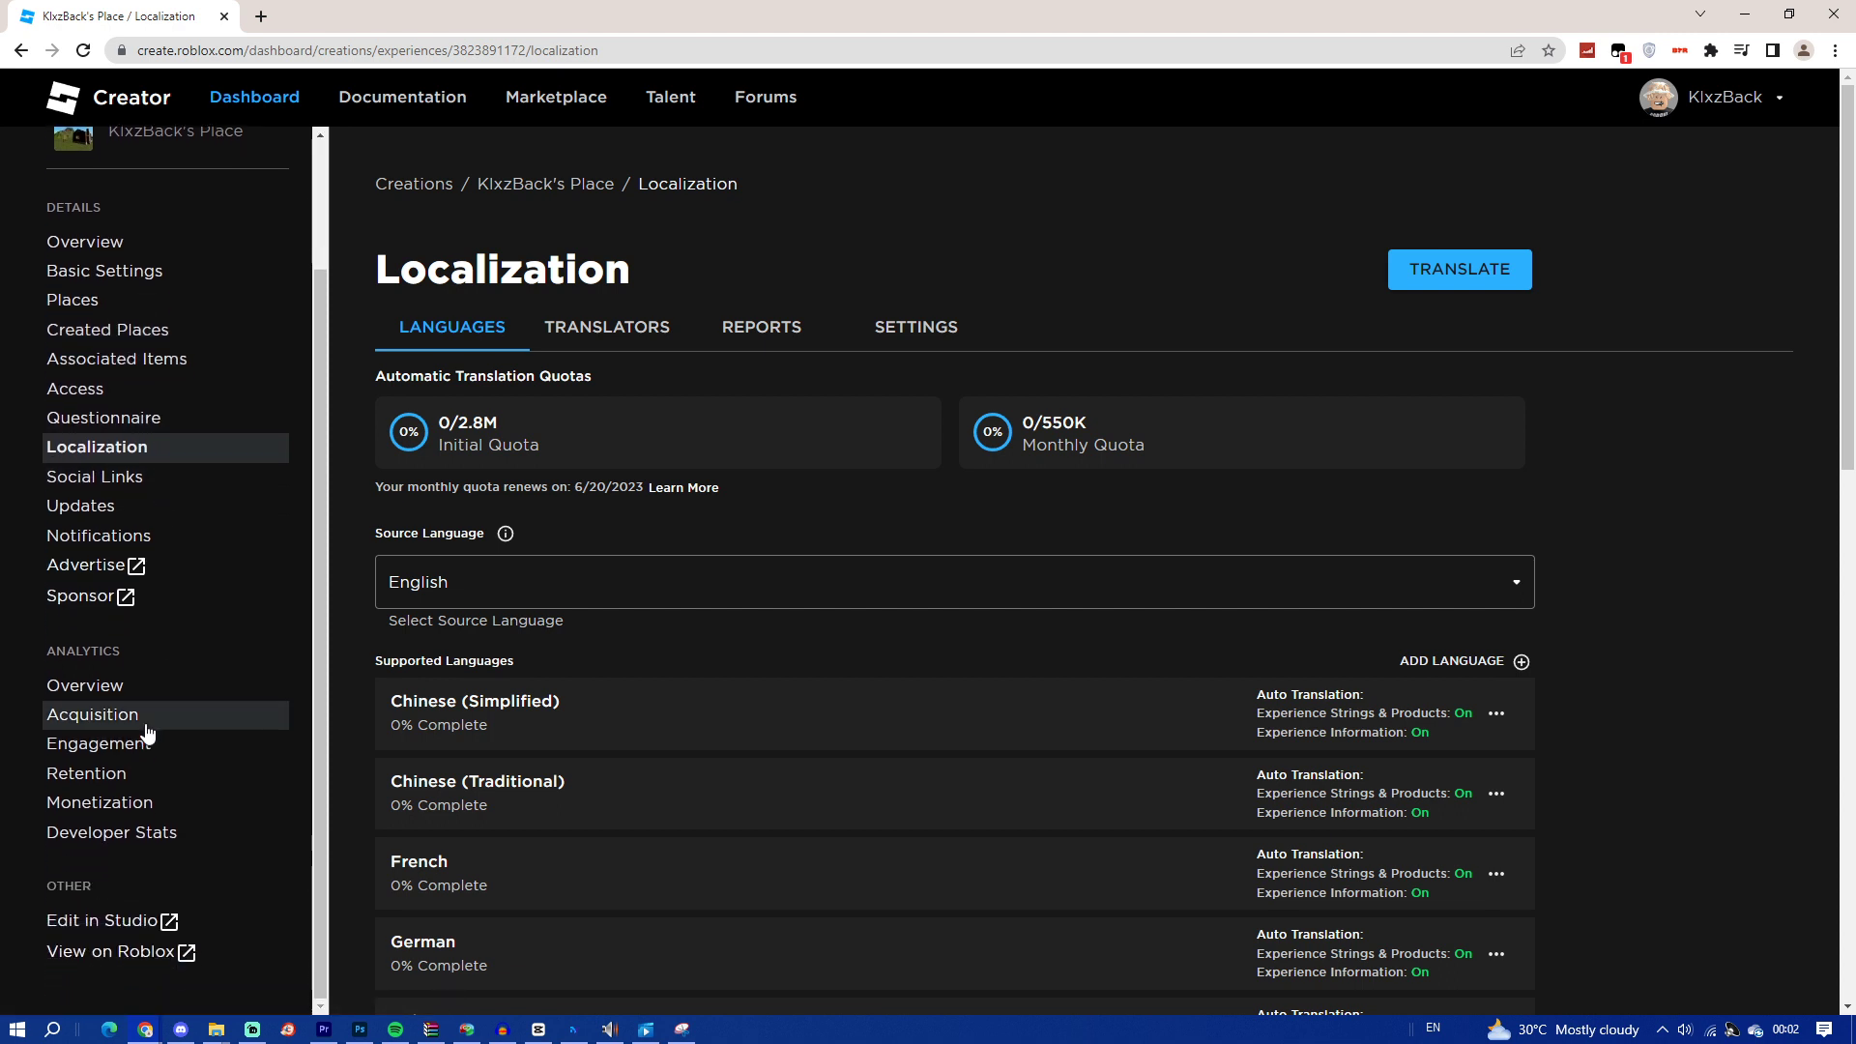
View the experience's Monetization analytics page.
{"action": "left_click", "coordinate": [129, 811]}
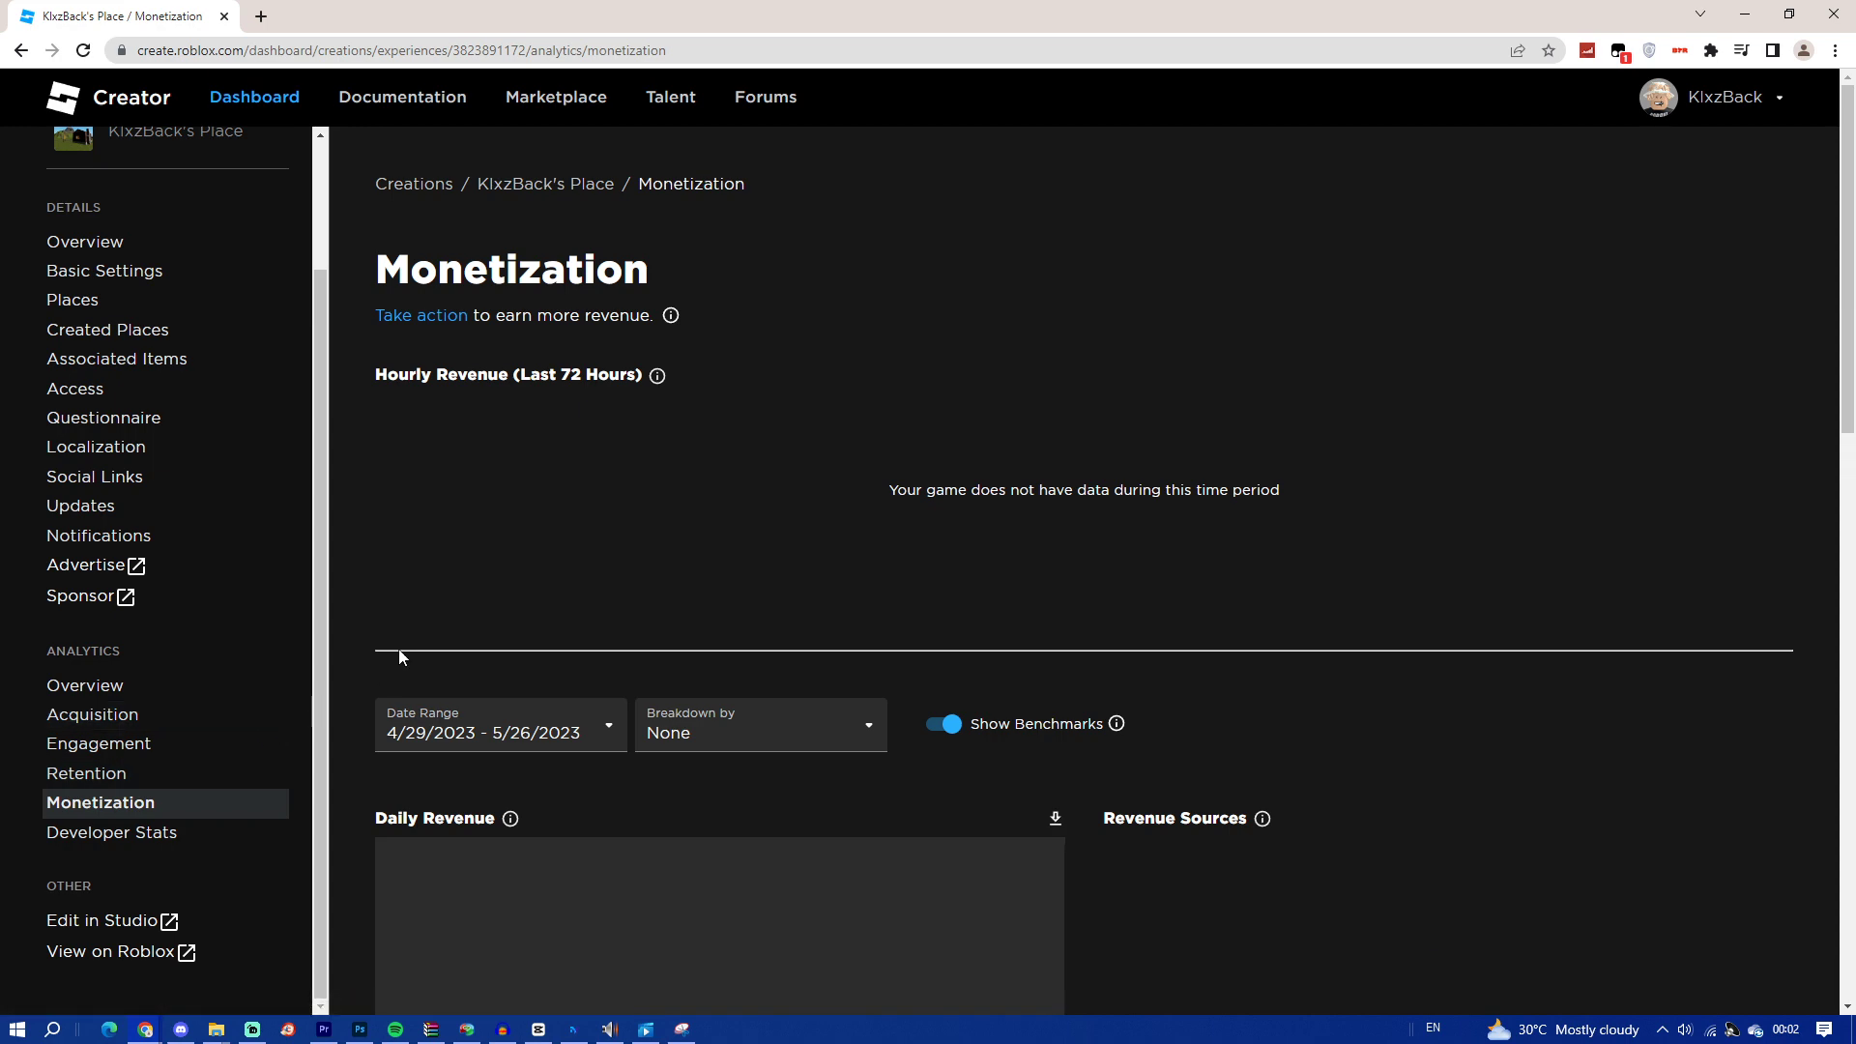
{"action": "scroll", "coordinate": [393, 658], "scroll_direction": "down", "scroll_amount": 5}
{"action": "scroll", "coordinate": [392, 653], "scroll_direction": "up", "scroll_amount": 5}
{"action": "scroll", "coordinate": [207, 580], "scroll_direction": "up", "scroll_amount": 2}
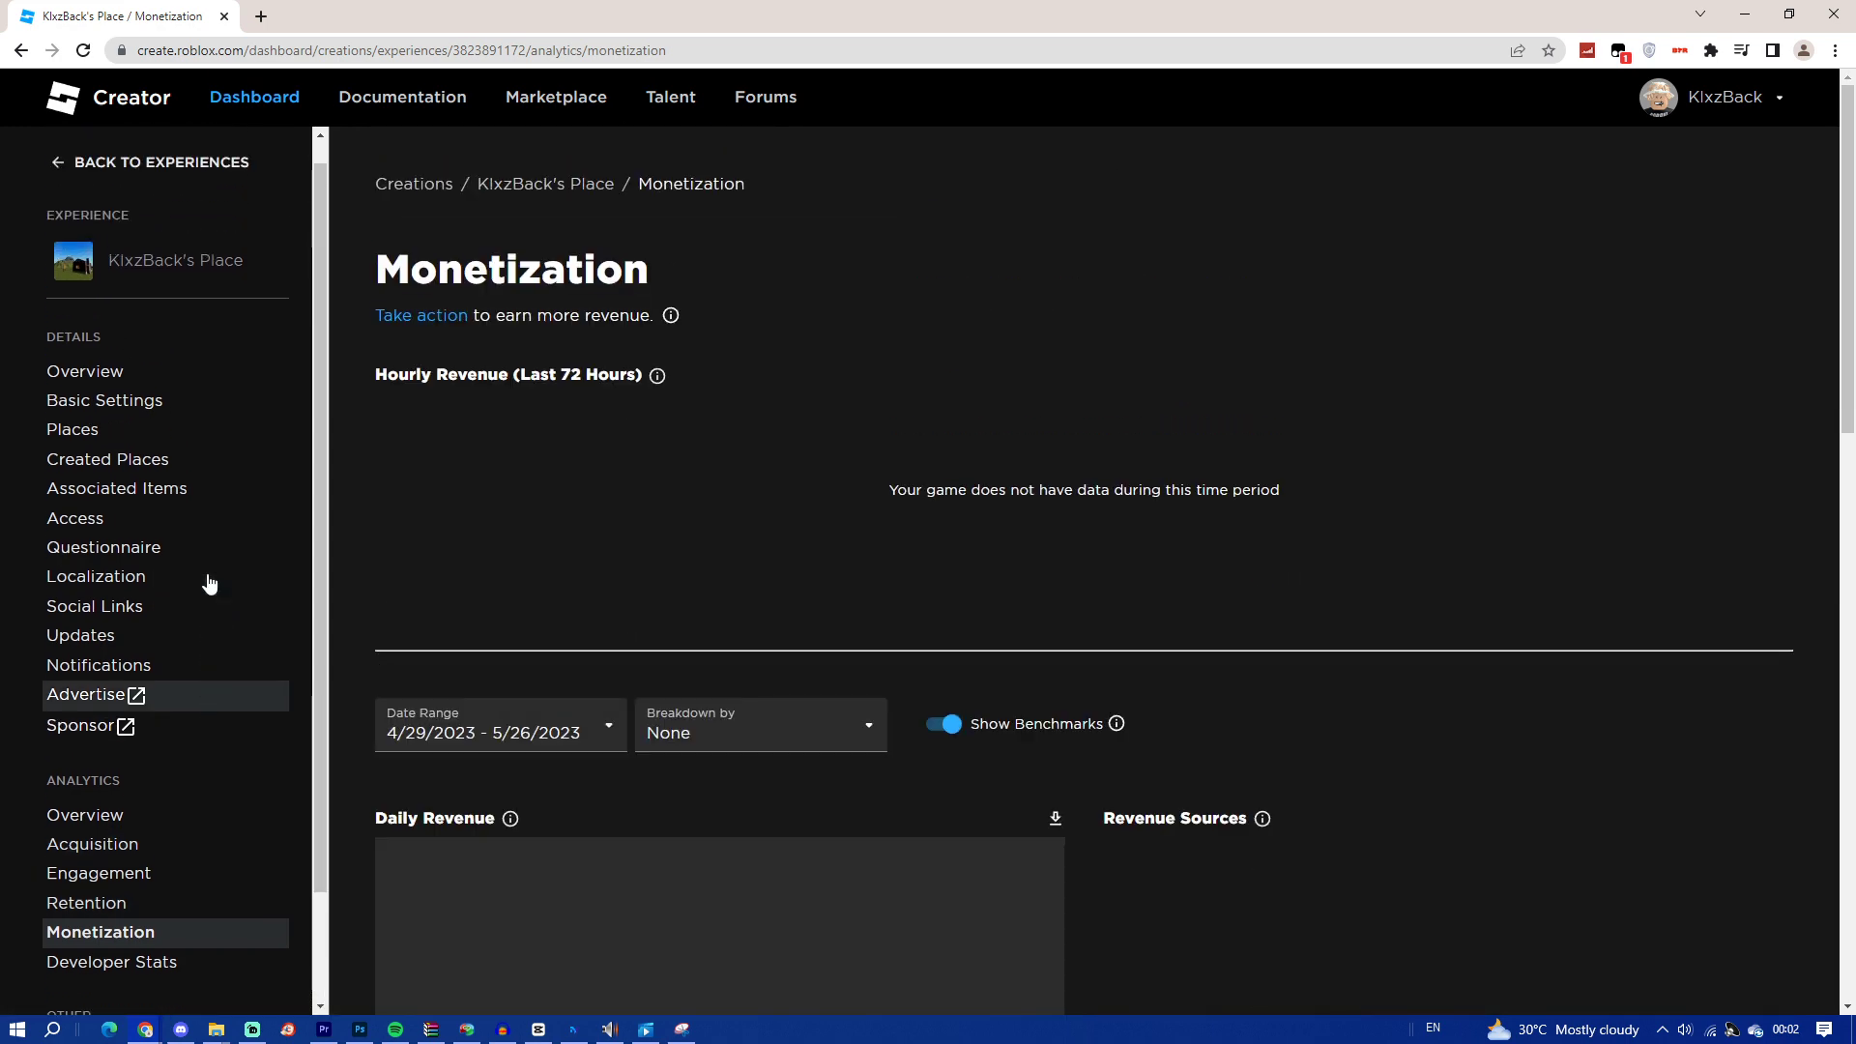
Browse KlxzBack's Place's sidebar pages, then show the Passes list under Associated Items.
{"action": "left_click", "coordinate": [162, 426]}
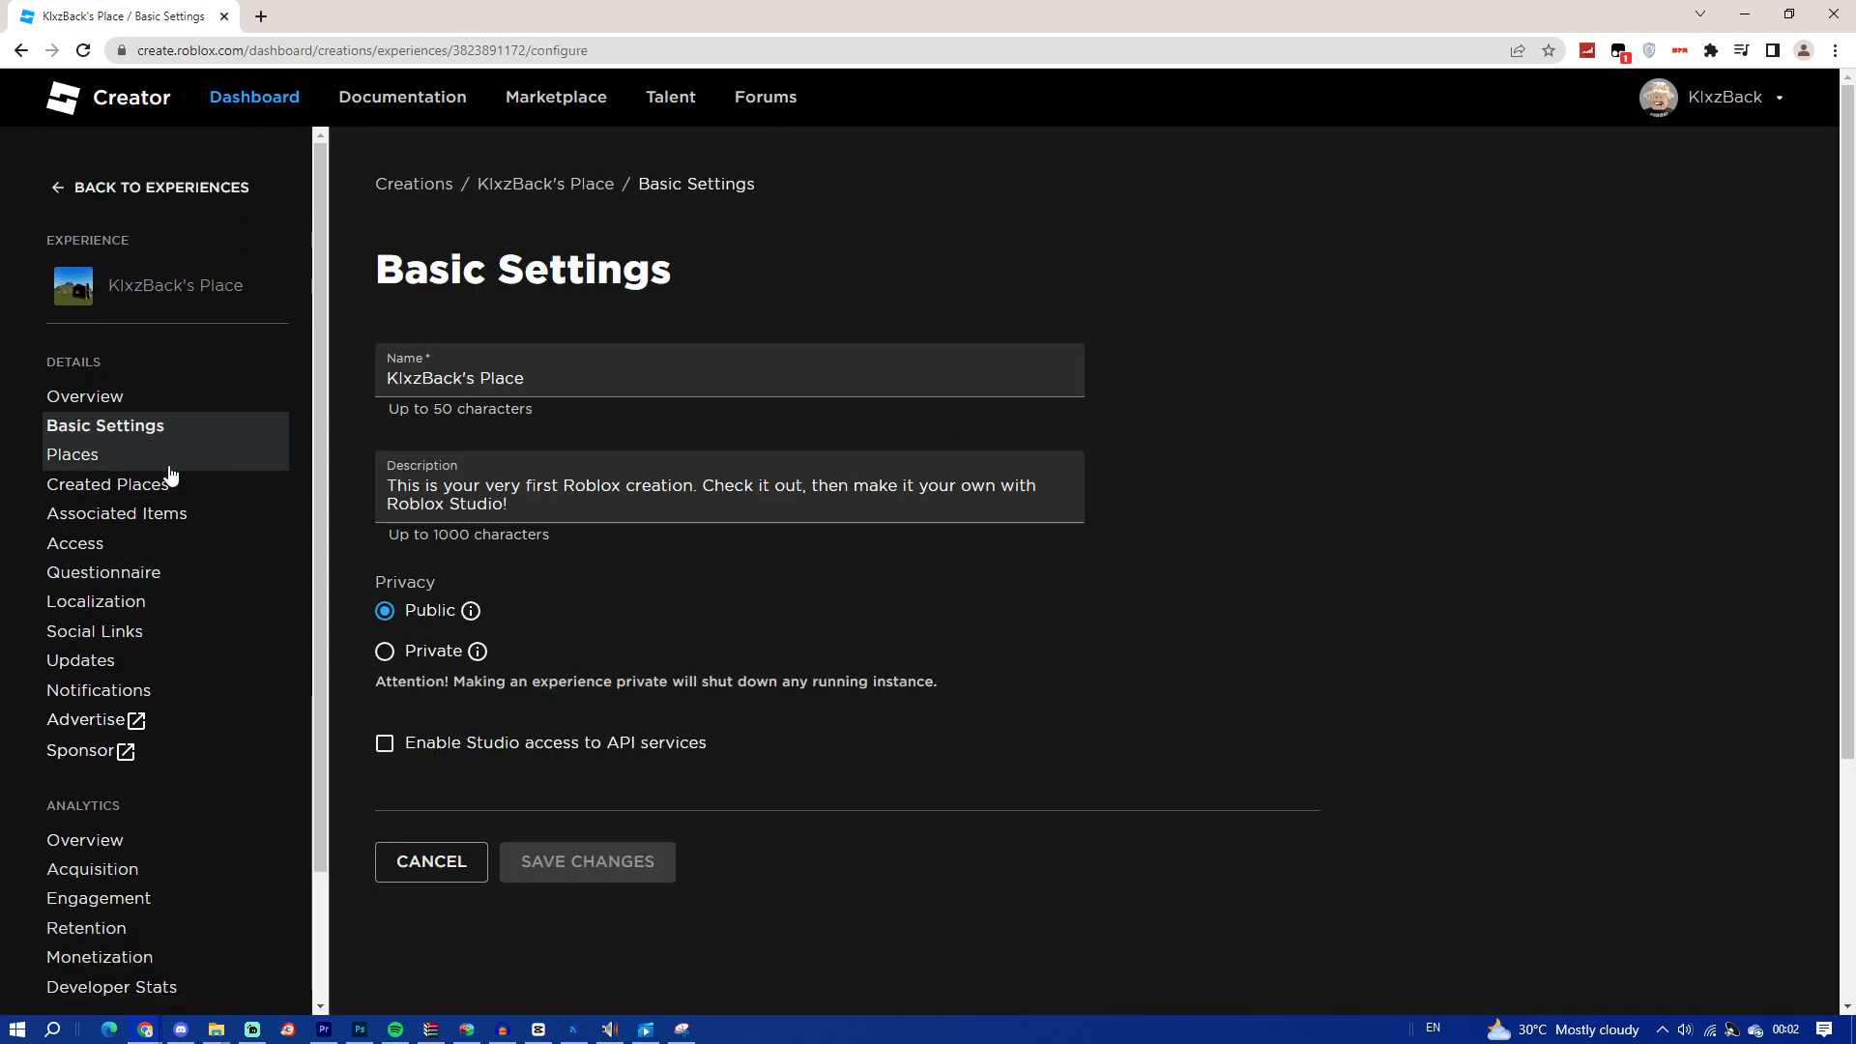
{"action": "left_click", "coordinate": [164, 488]}
{"action": "left_click", "coordinate": [163, 517]}
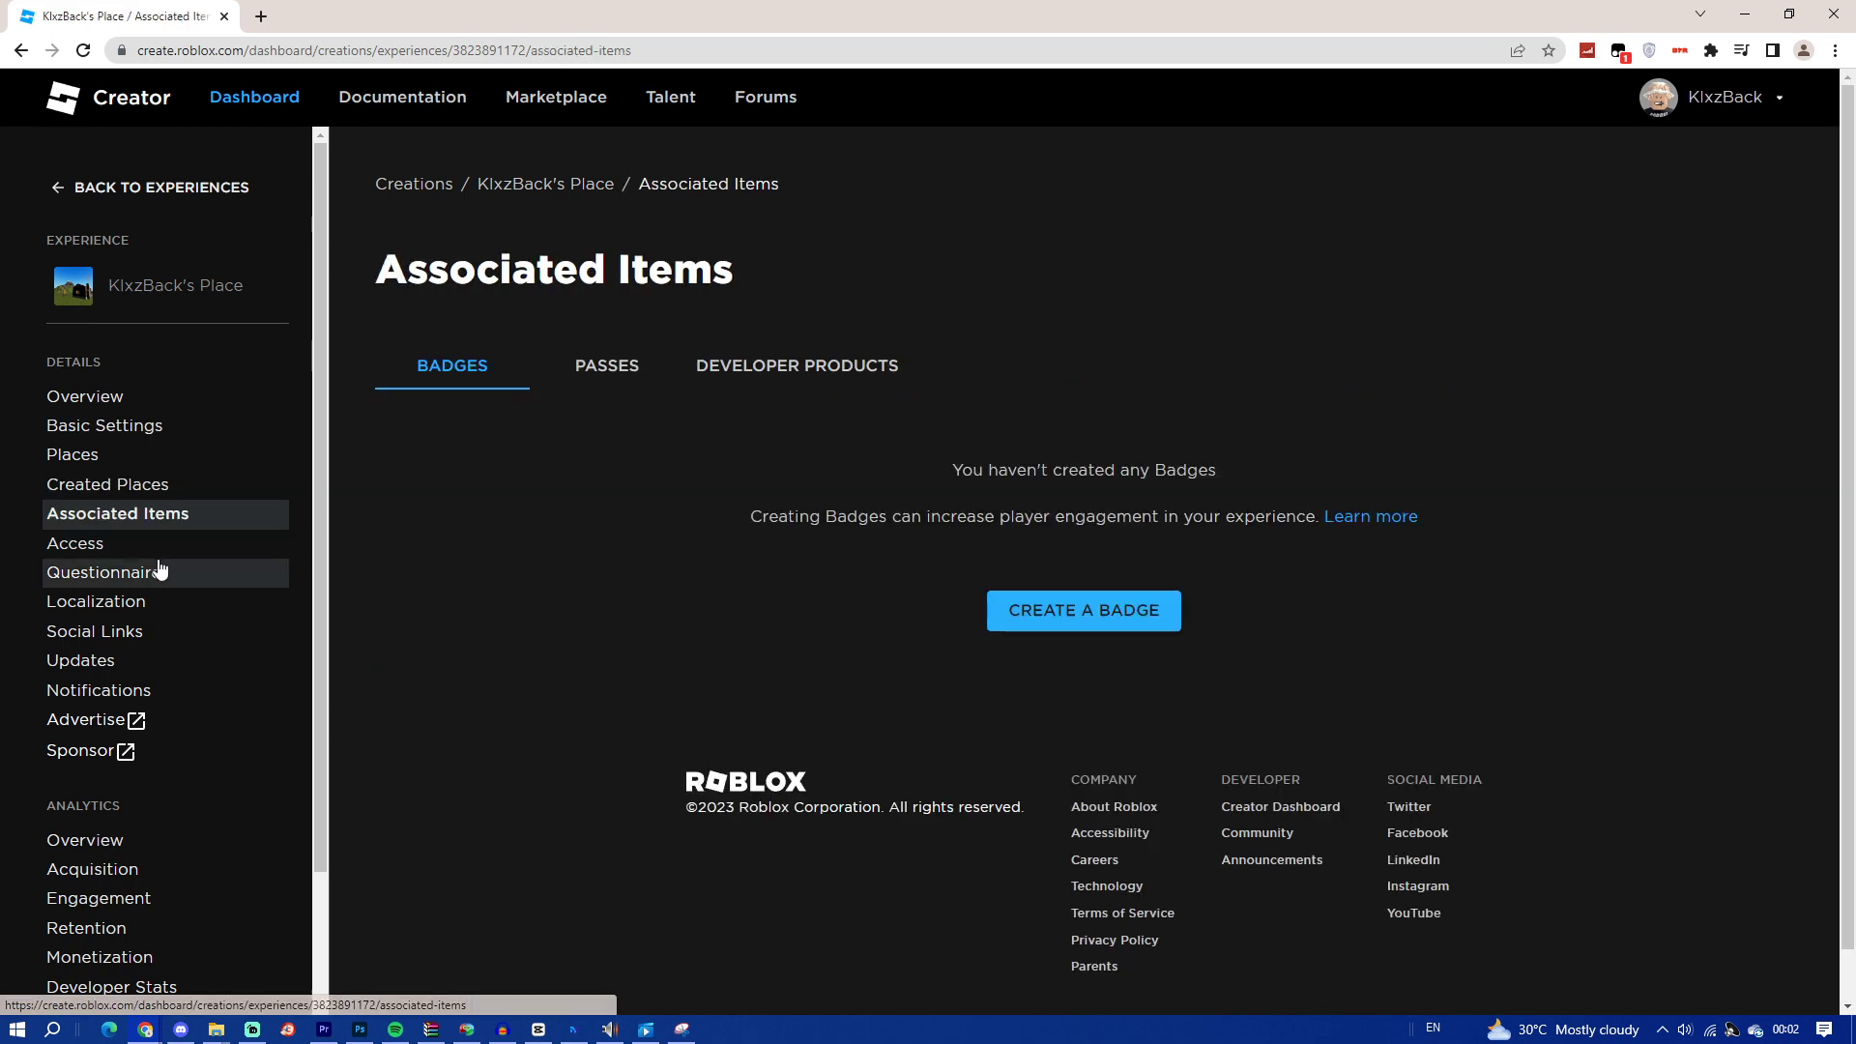
{"action": "left_click", "coordinate": [158, 572]}
{"action": "left_click", "coordinate": [166, 528]}
{"action": "left_click", "coordinate": [165, 542]}
{"action": "left_click", "coordinate": [164, 515]}
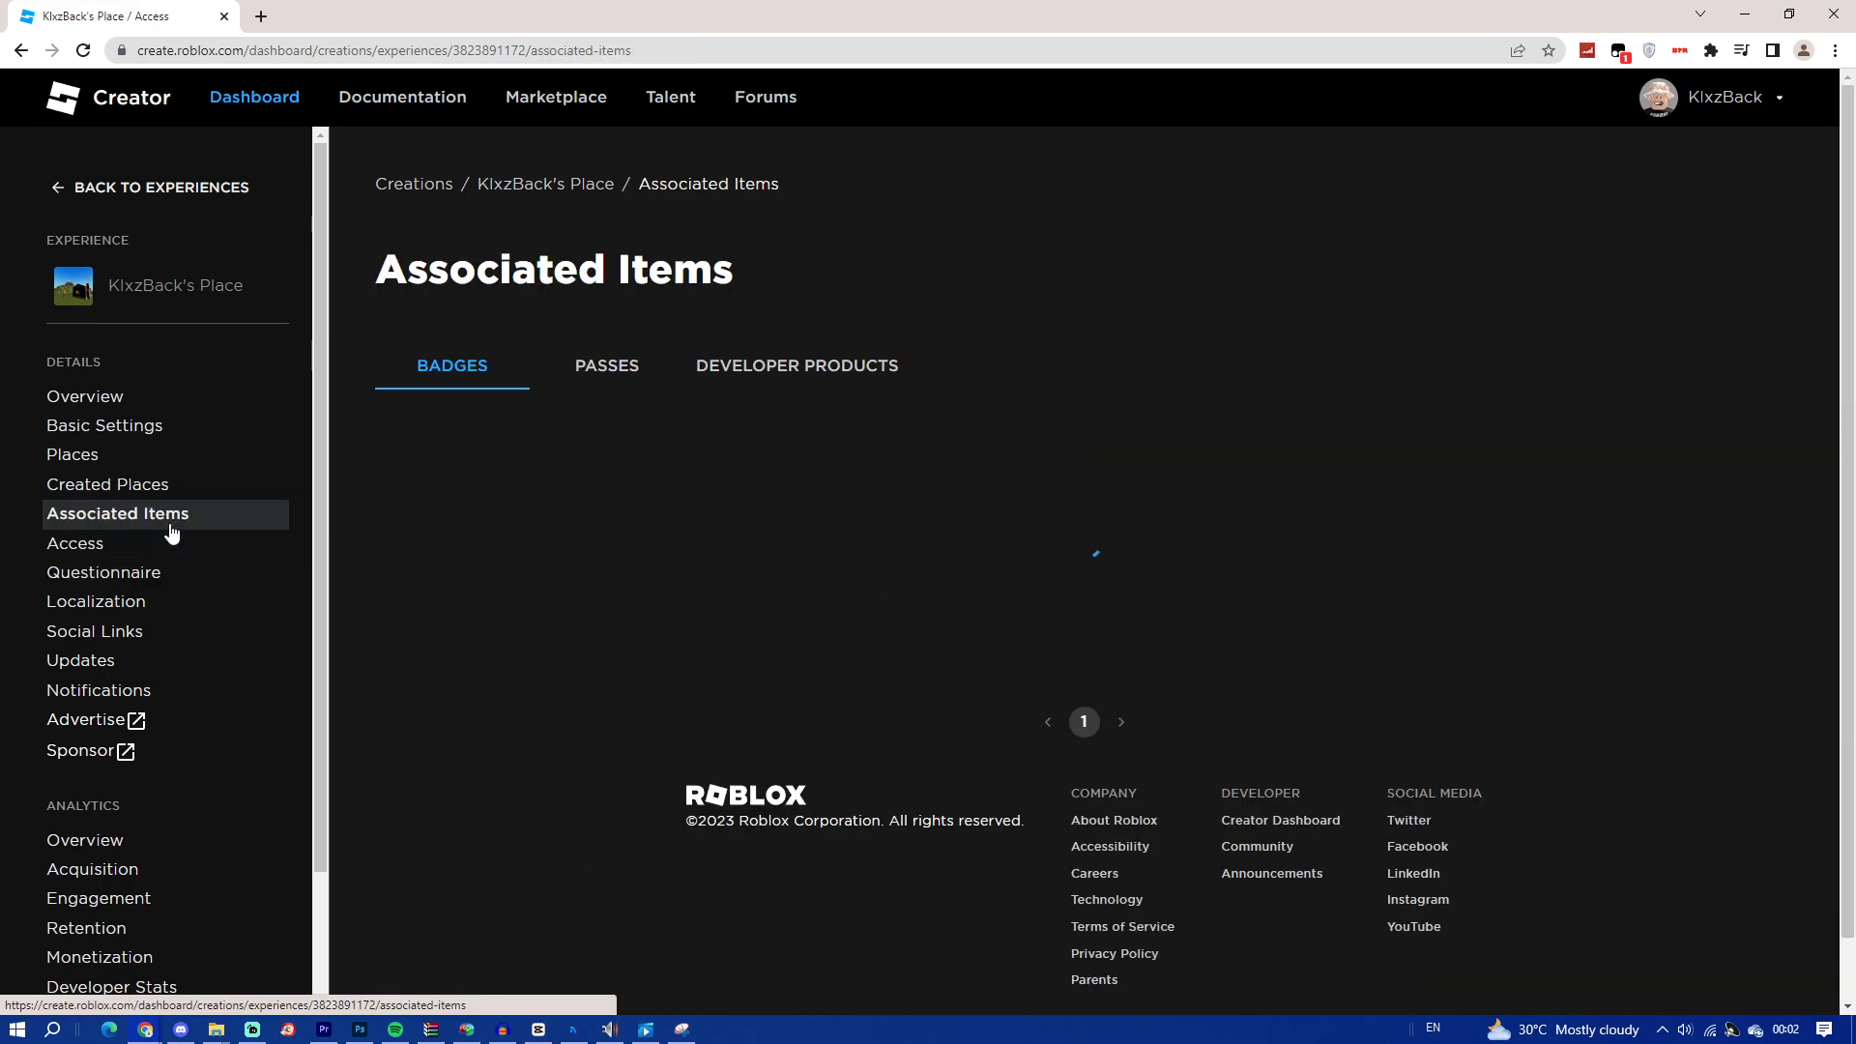
{"action": "left_click", "coordinate": [618, 372]}
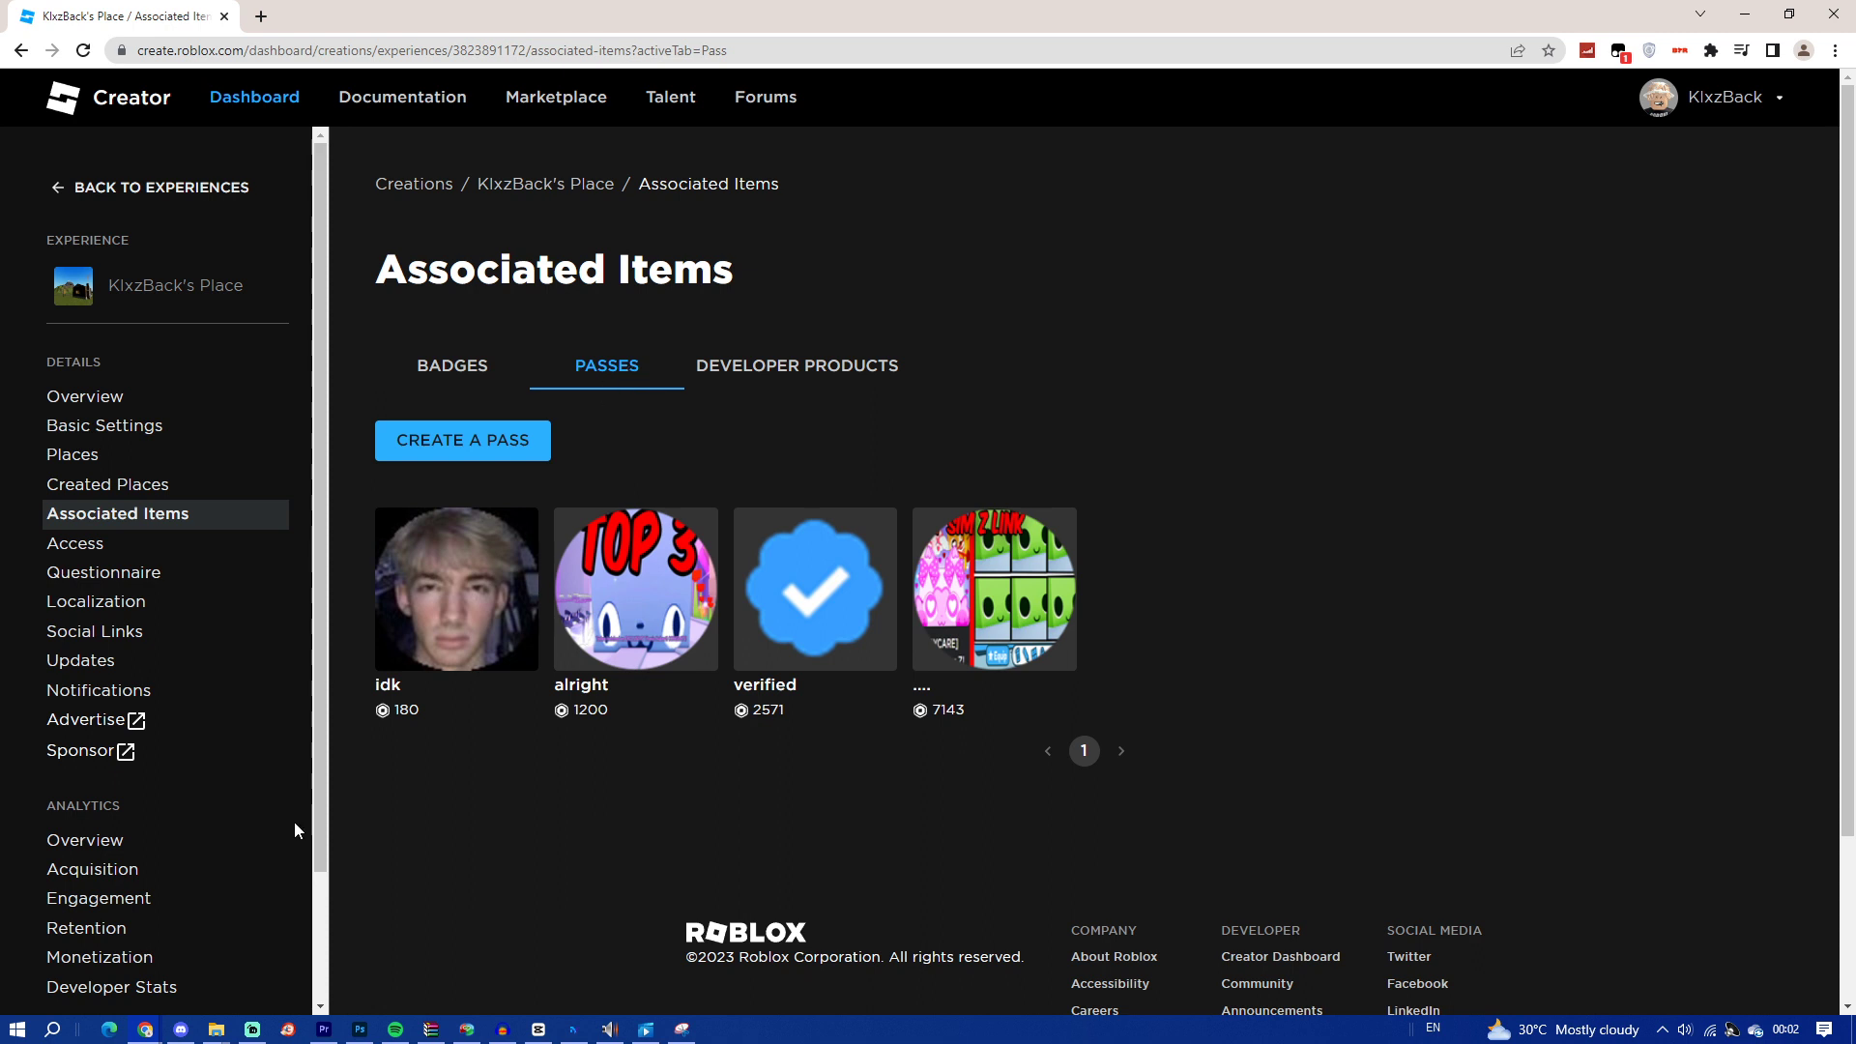
{"action": "mouse_move", "coordinate": [158, 1033]}
Start a new pass and name it ',mbmbmnbmbm'.
{"action": "left_click", "coordinate": [462, 440]}
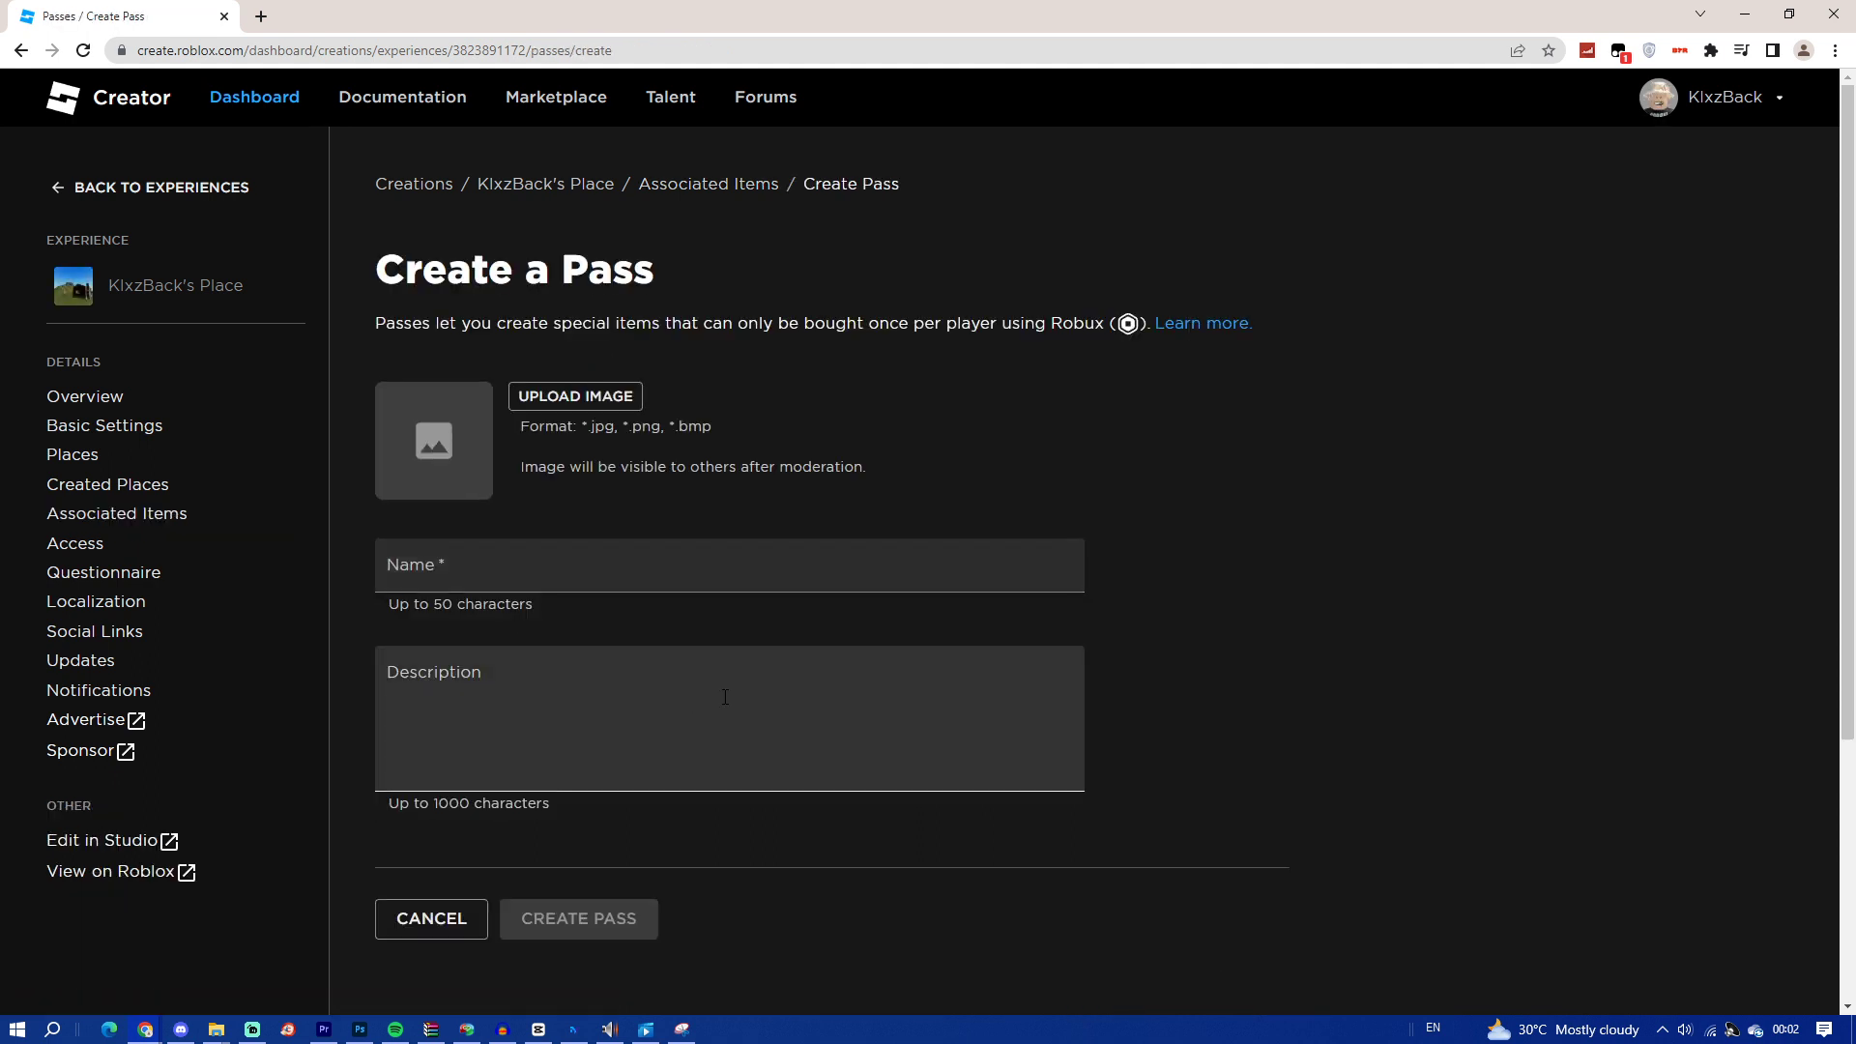
{"action": "left_click", "coordinate": [692, 565]}
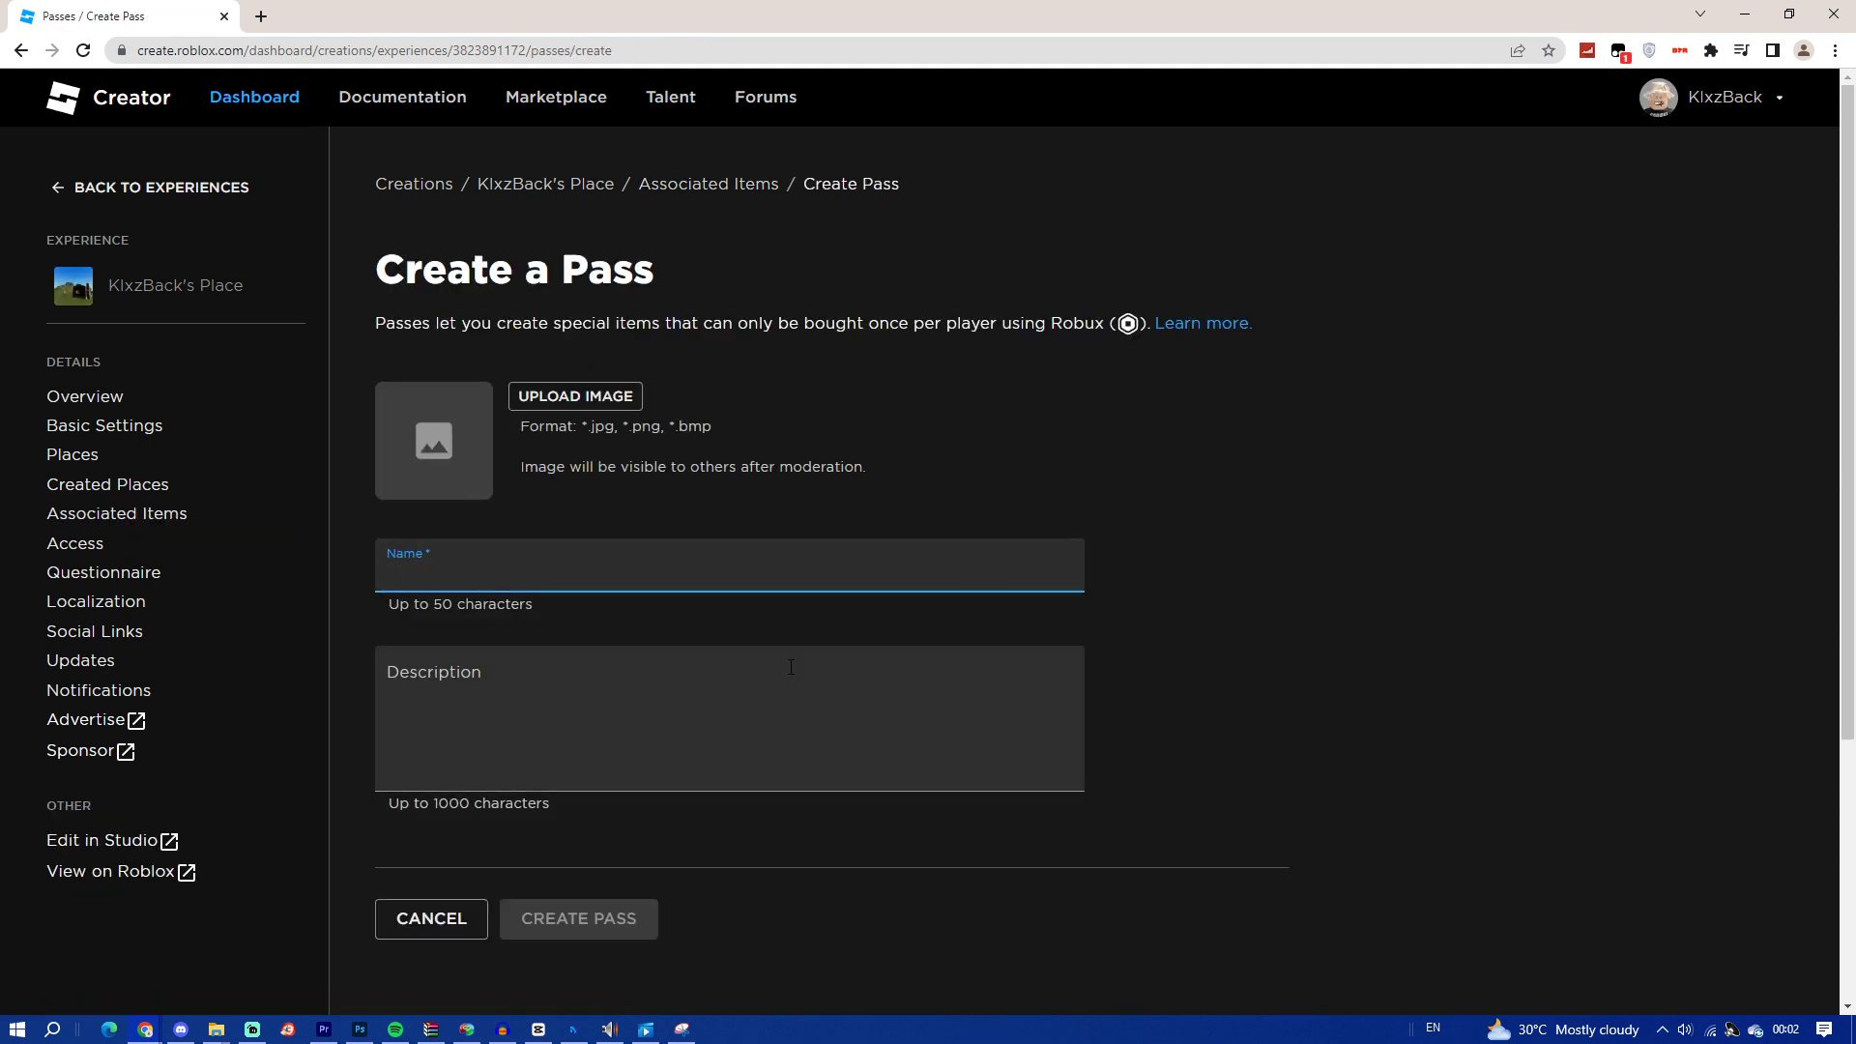
{"action": "type", "text": ",mbmbmnbmbm"}
{"action": "left_click", "coordinate": [1029, 427]}
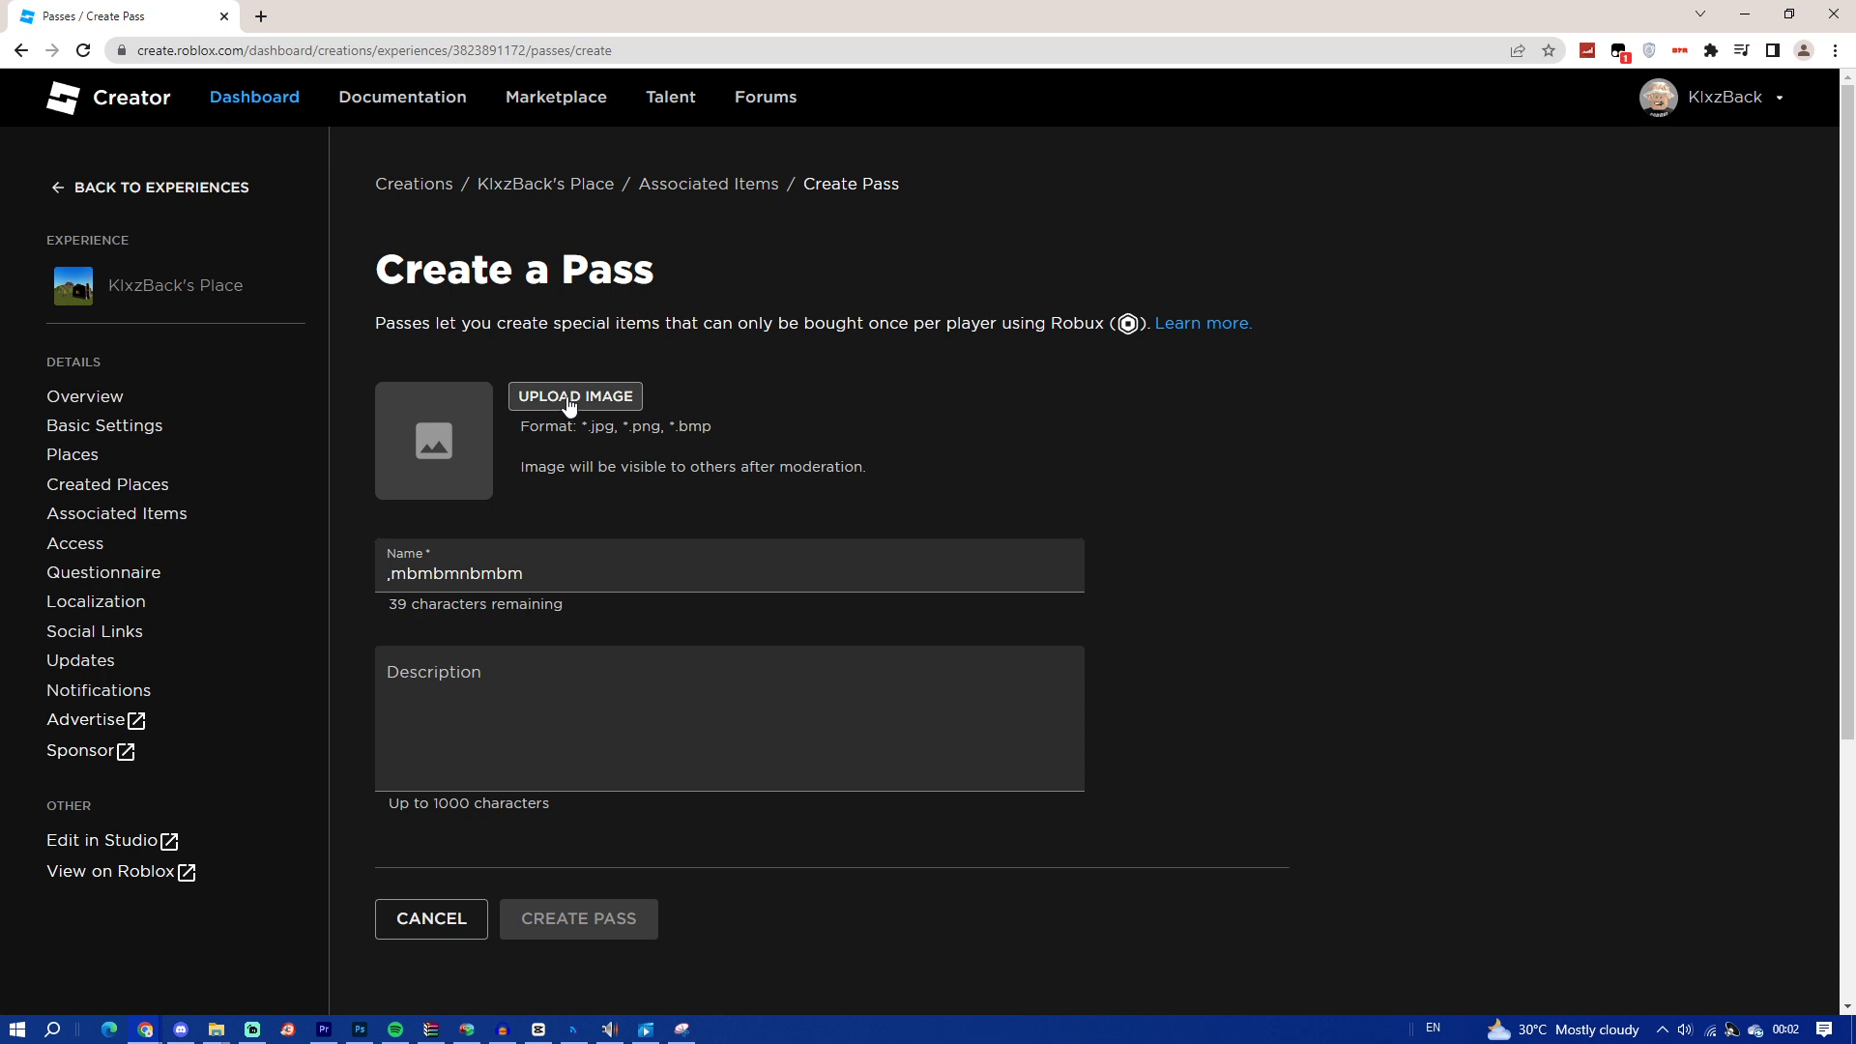
Enter 'kjlkjklj' as the pass description.
{"action": "left_click", "coordinate": [657, 677]}
{"action": "left_click", "coordinate": [1079, 498]}
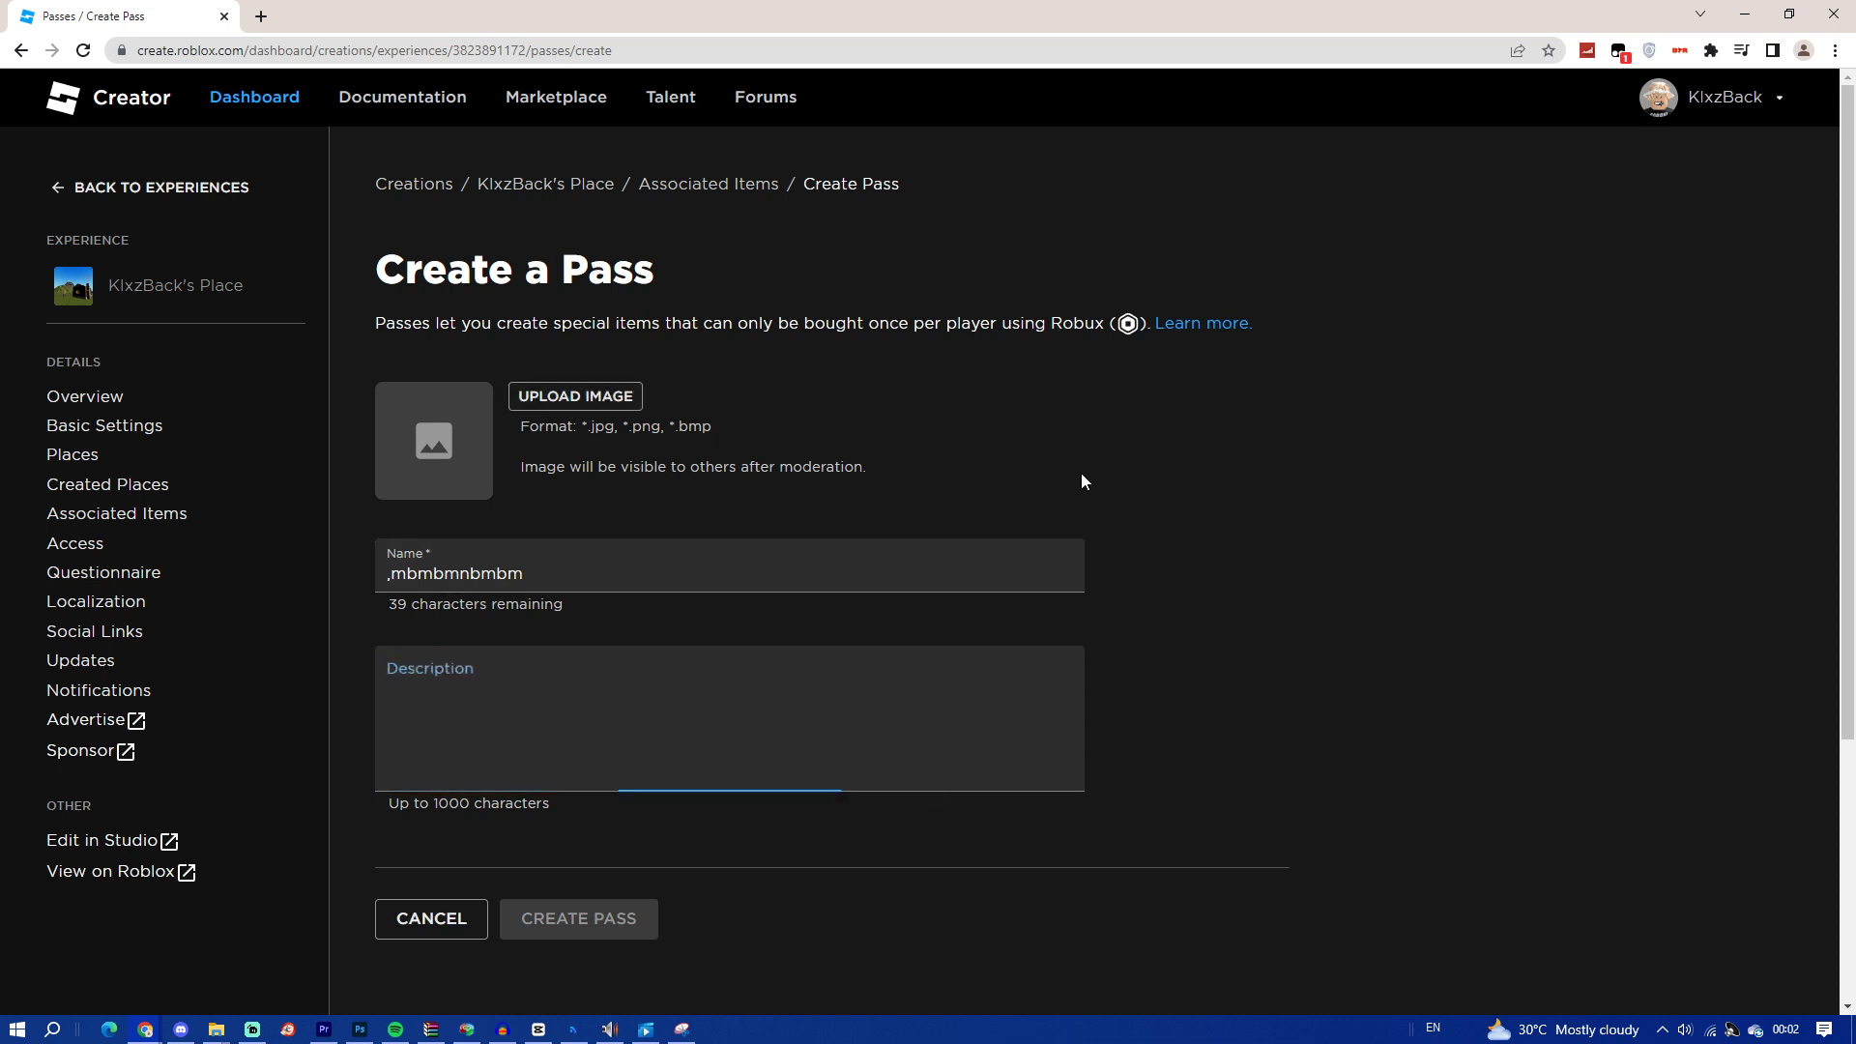
{"action": "scroll", "coordinate": [947, 580], "scroll_direction": "down", "scroll_amount": 1}
{"action": "scroll", "coordinate": [422, 756], "scroll_direction": "down", "scroll_amount": 2}
{"action": "scroll", "coordinate": [596, 872], "scroll_direction": "up", "scroll_amount": 2}
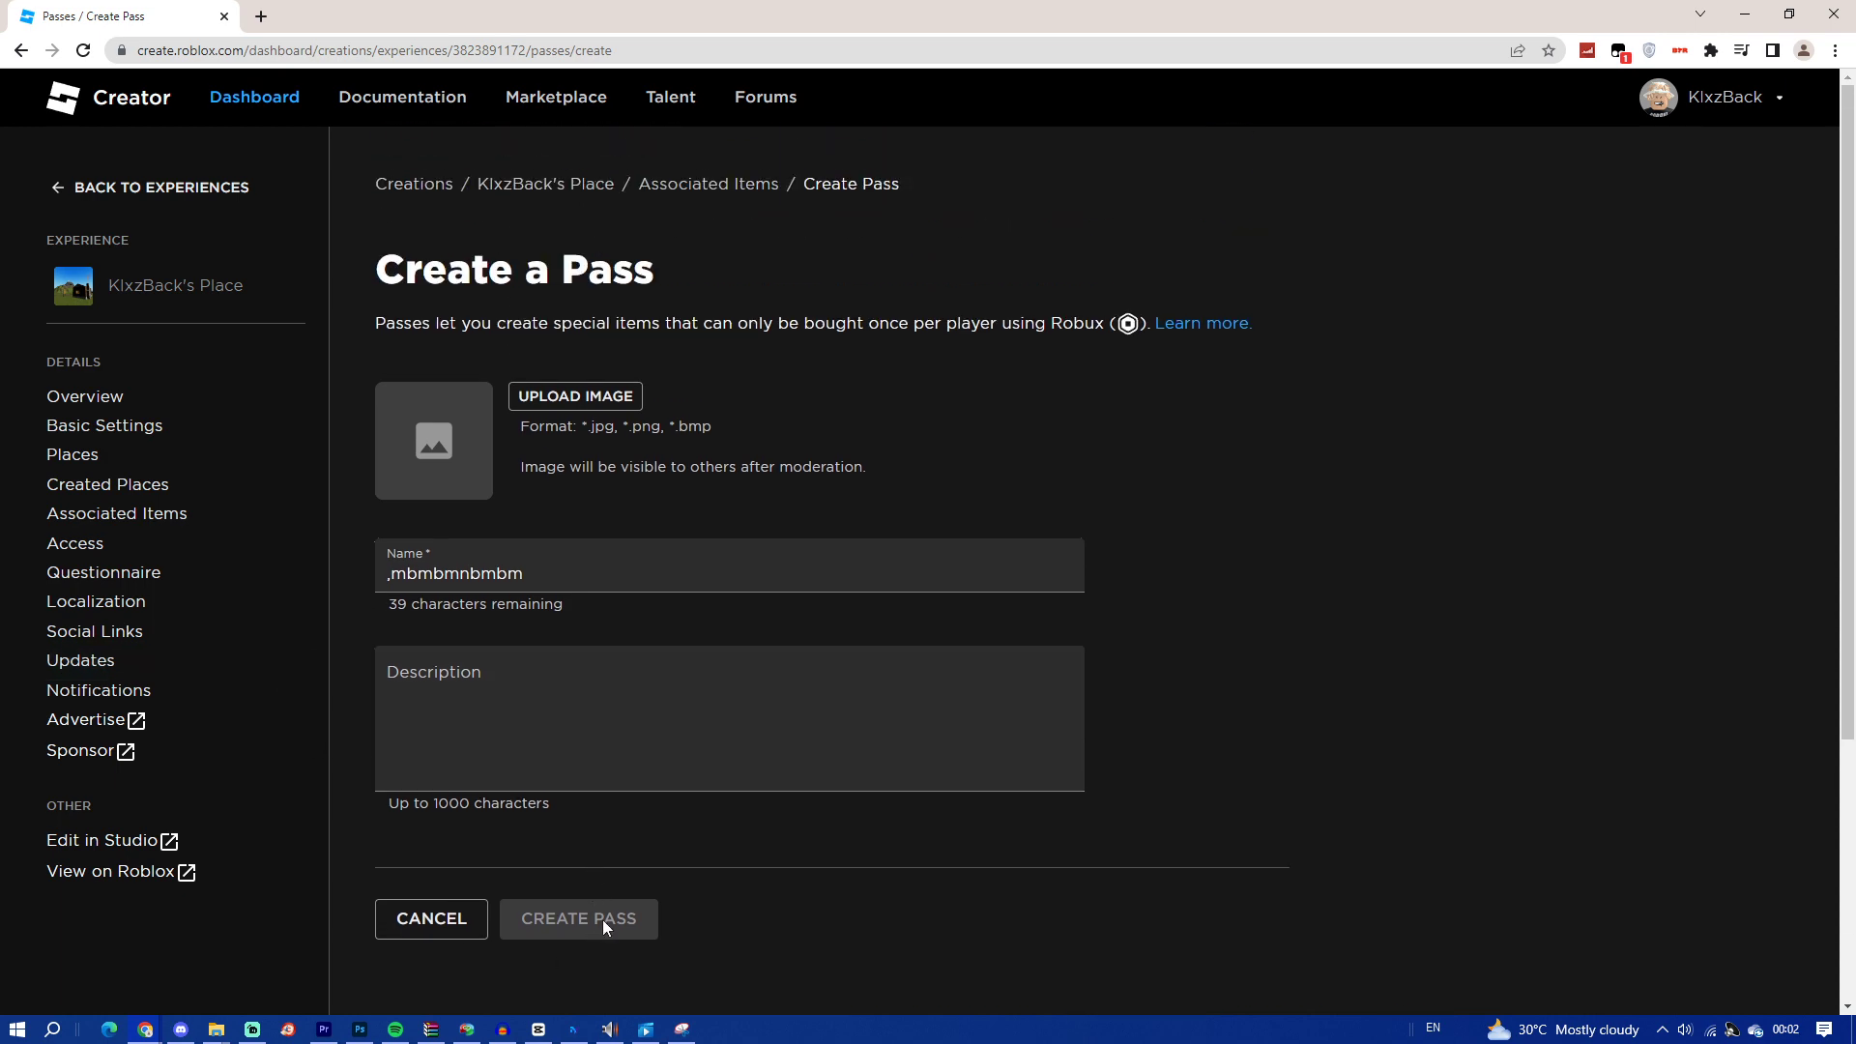
{"action": "scroll", "coordinate": [698, 733], "scroll_direction": "down", "scroll_amount": 2}
{"action": "scroll", "coordinate": [698, 732], "scroll_direction": "up", "scroll_amount": 2}
{"action": "left_click", "coordinate": [504, 694]}
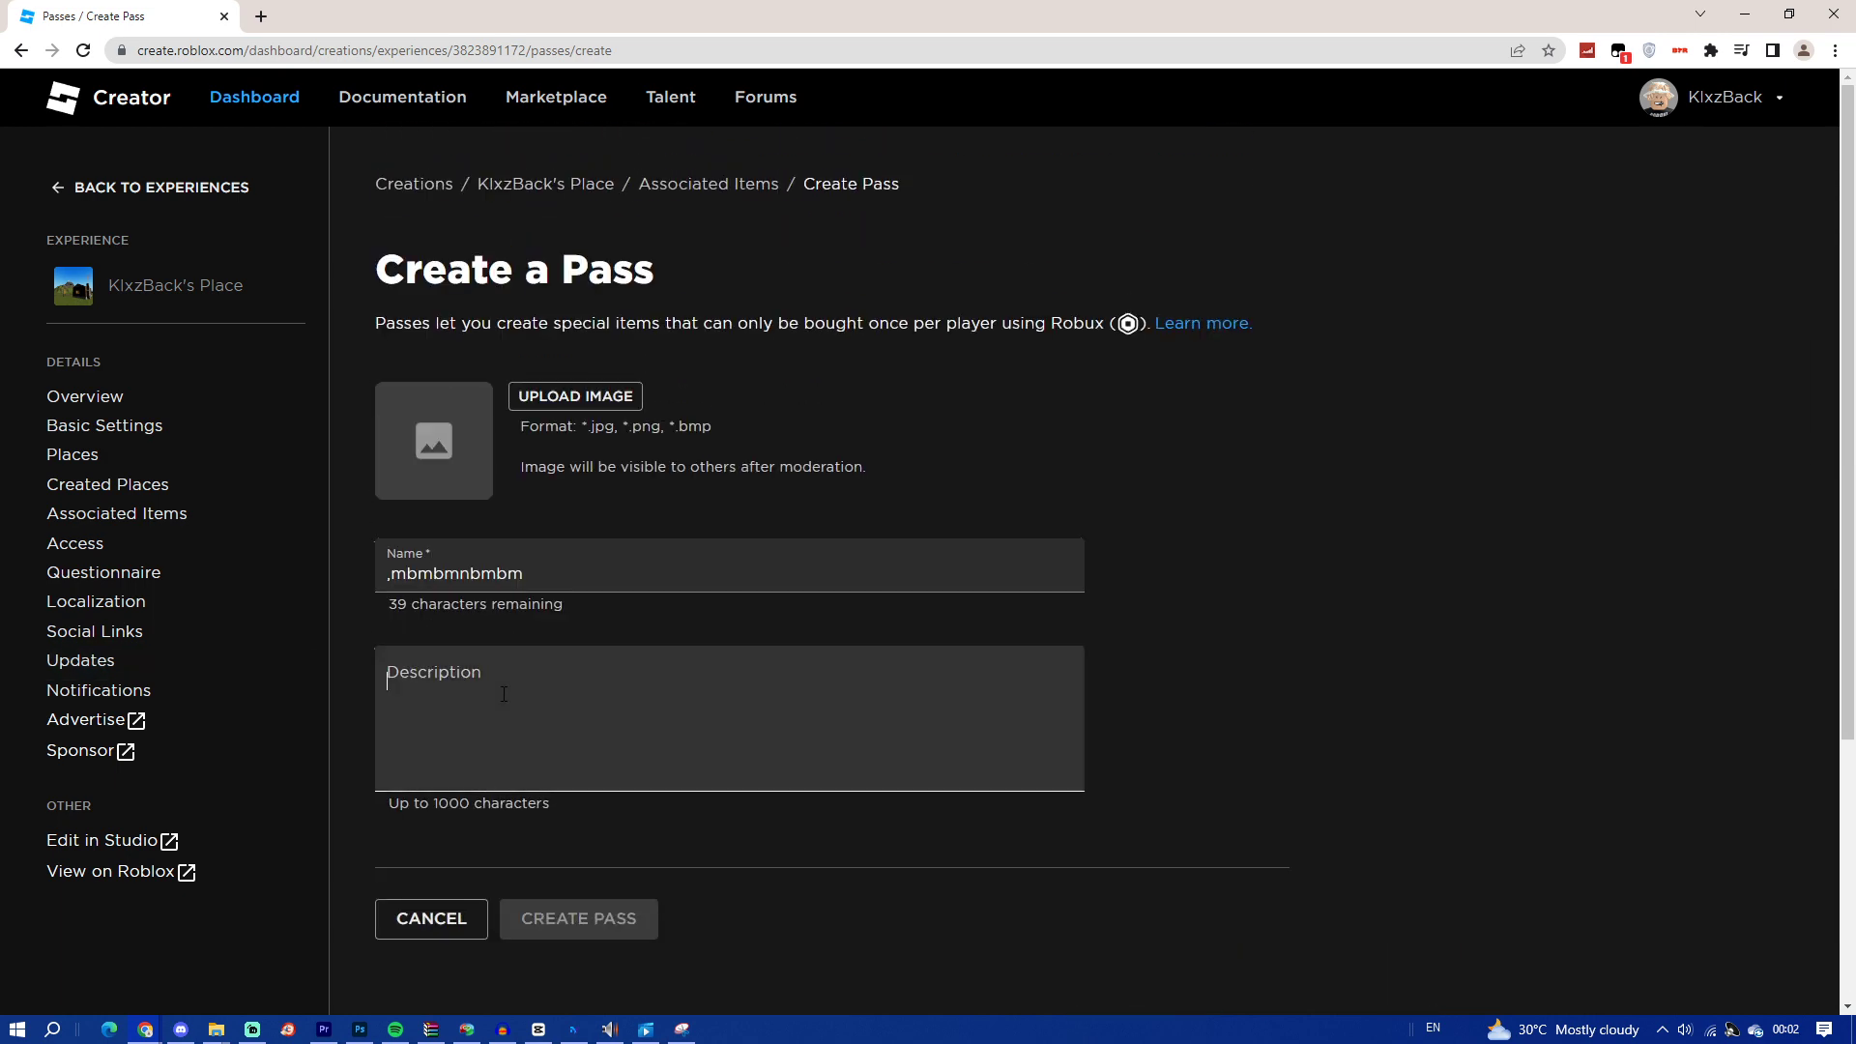
{"action": "type", "text": "kjlkjklj"}
{"action": "left_click", "coordinate": [861, 808]}
{"action": "scroll", "coordinate": [861, 809], "scroll_direction": "down", "scroll_amount": 3}
{"action": "scroll", "coordinate": [837, 399], "scroll_direction": "up", "scroll_amount": 2}
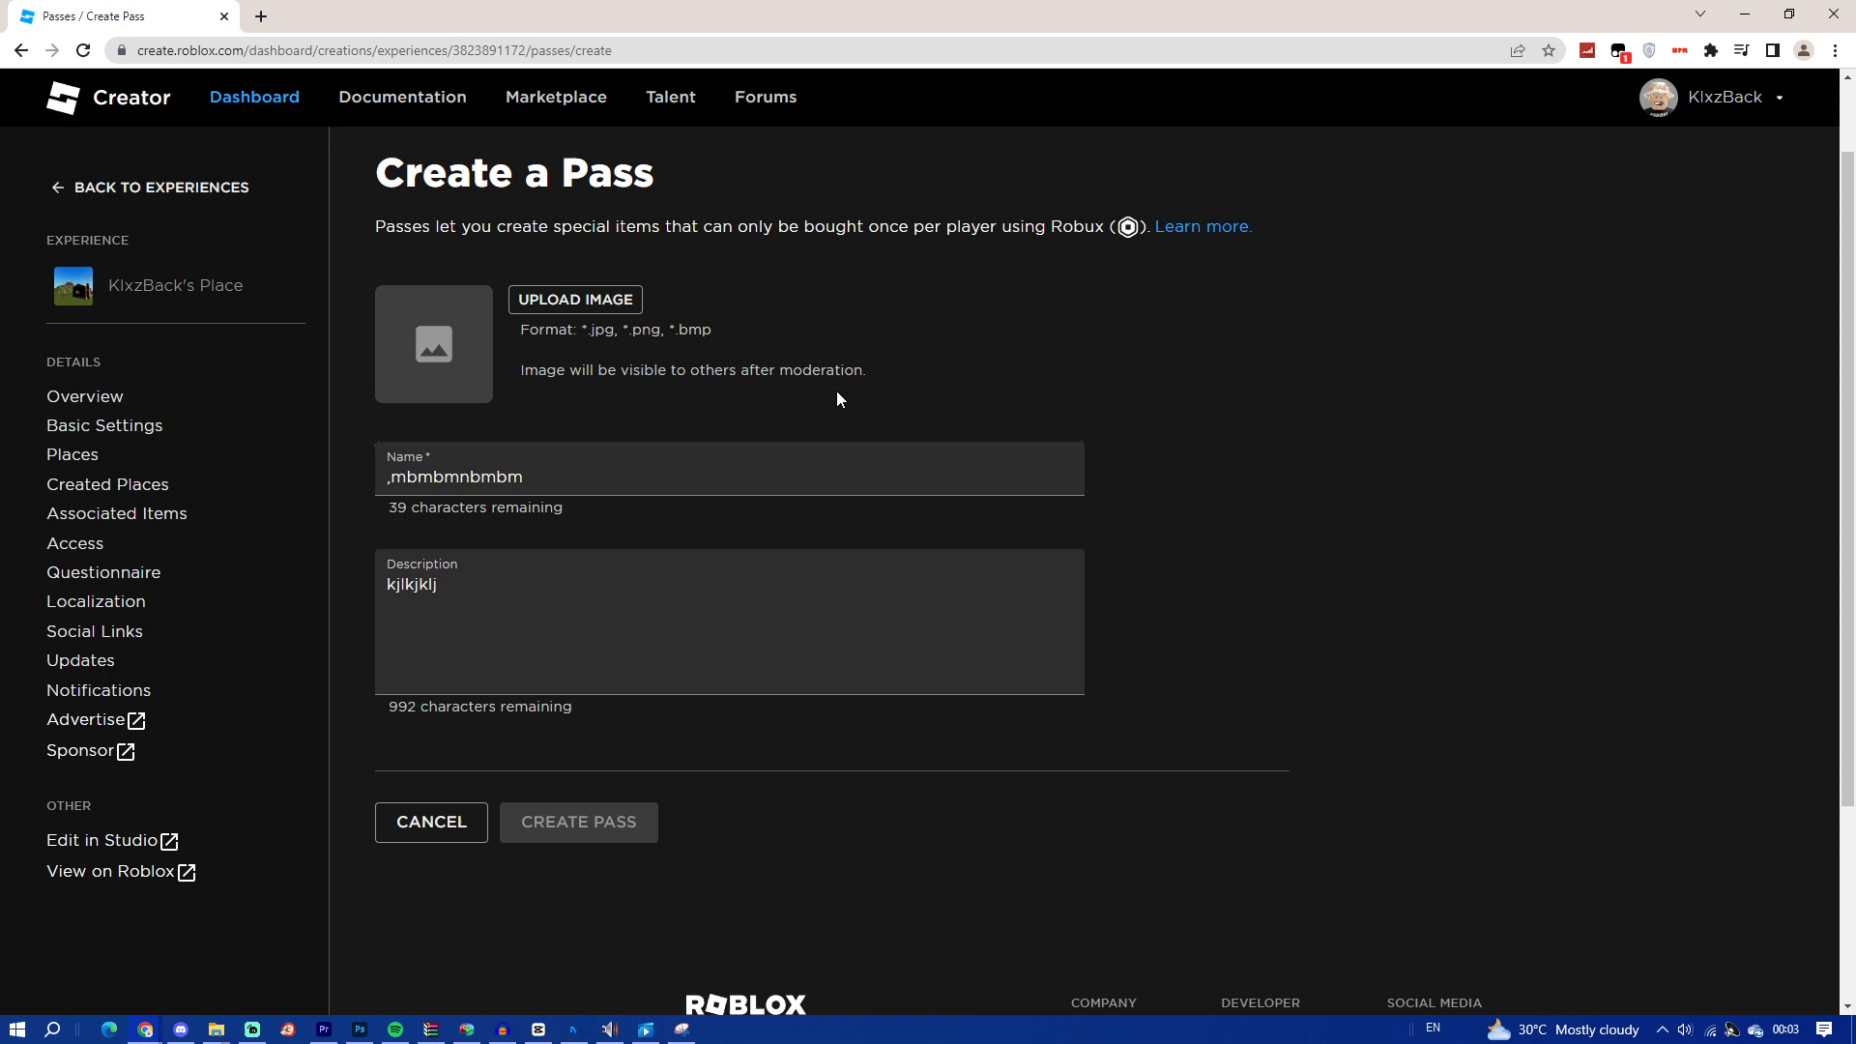
{"action": "scroll", "coordinate": [681, 292], "scroll_direction": "up", "scroll_amount": 1}
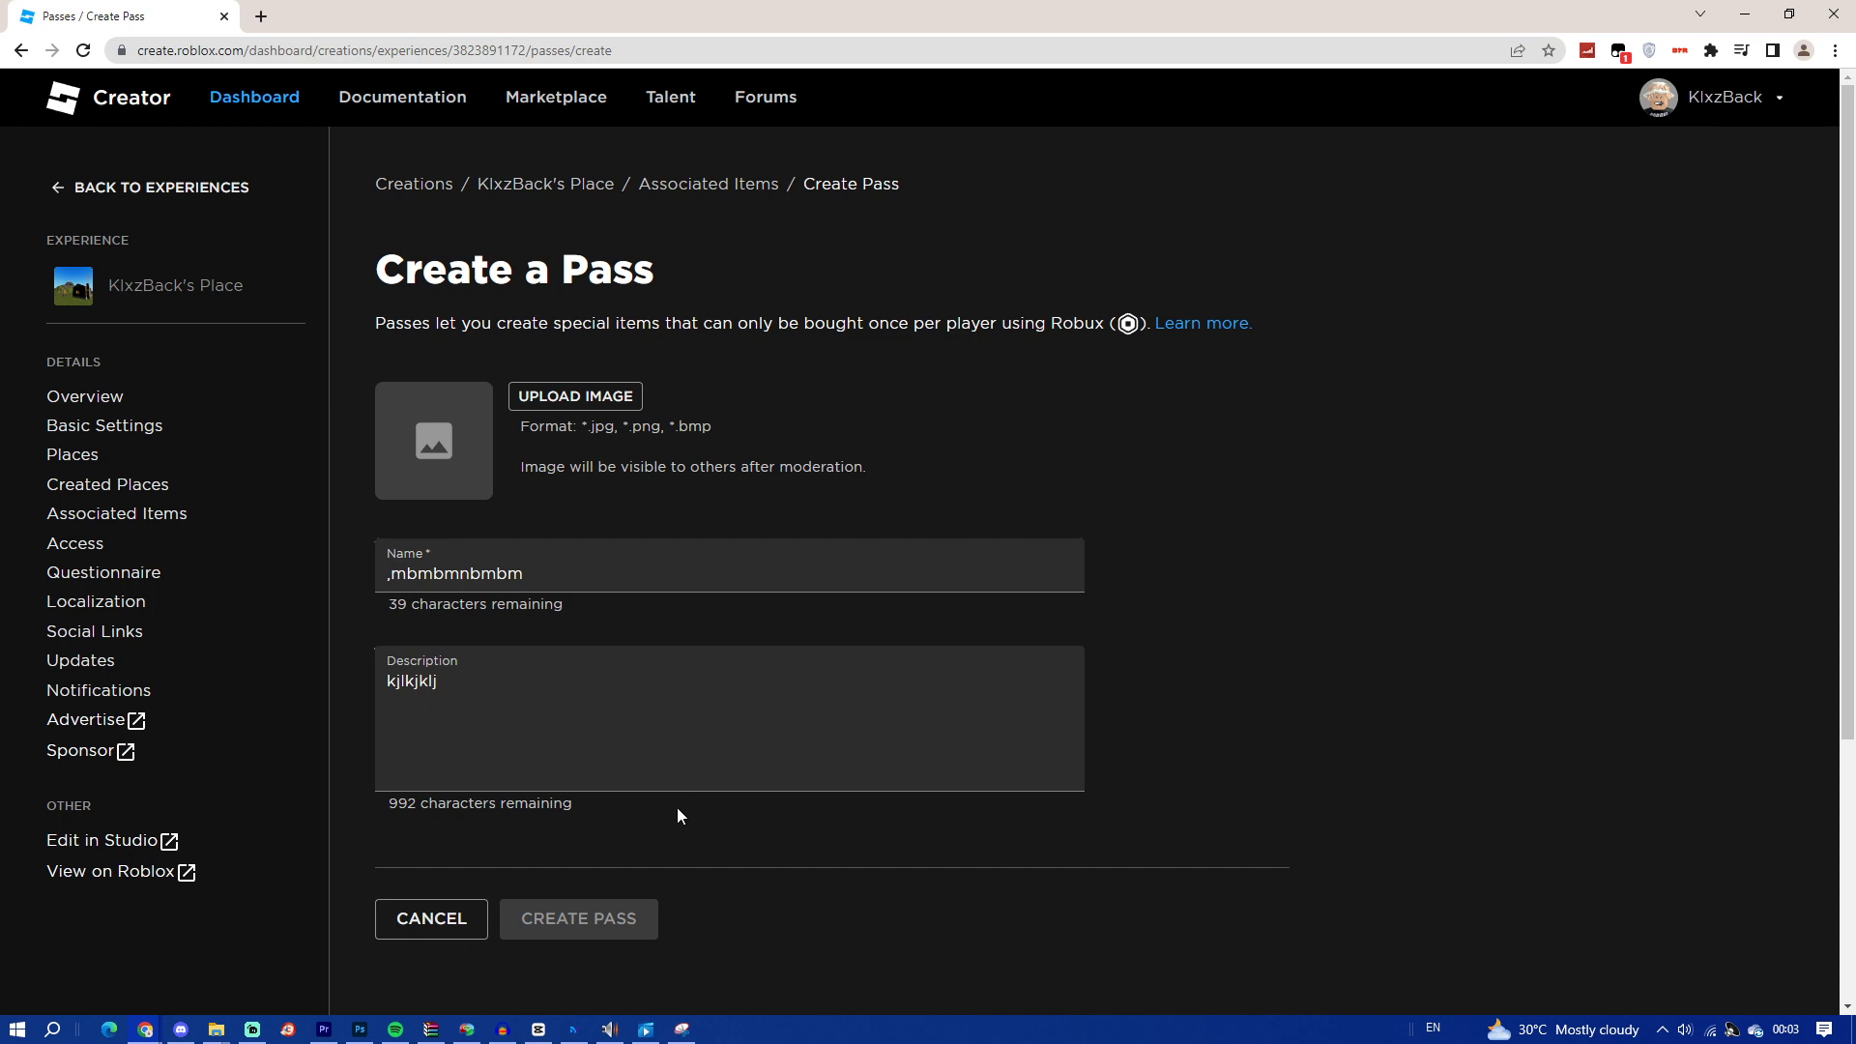
{"action": "scroll", "coordinate": [791, 746], "scroll_direction": "down", "scroll_amount": 3}
{"action": "scroll", "coordinate": [793, 768], "scroll_direction": "up", "scroll_amount": 3}
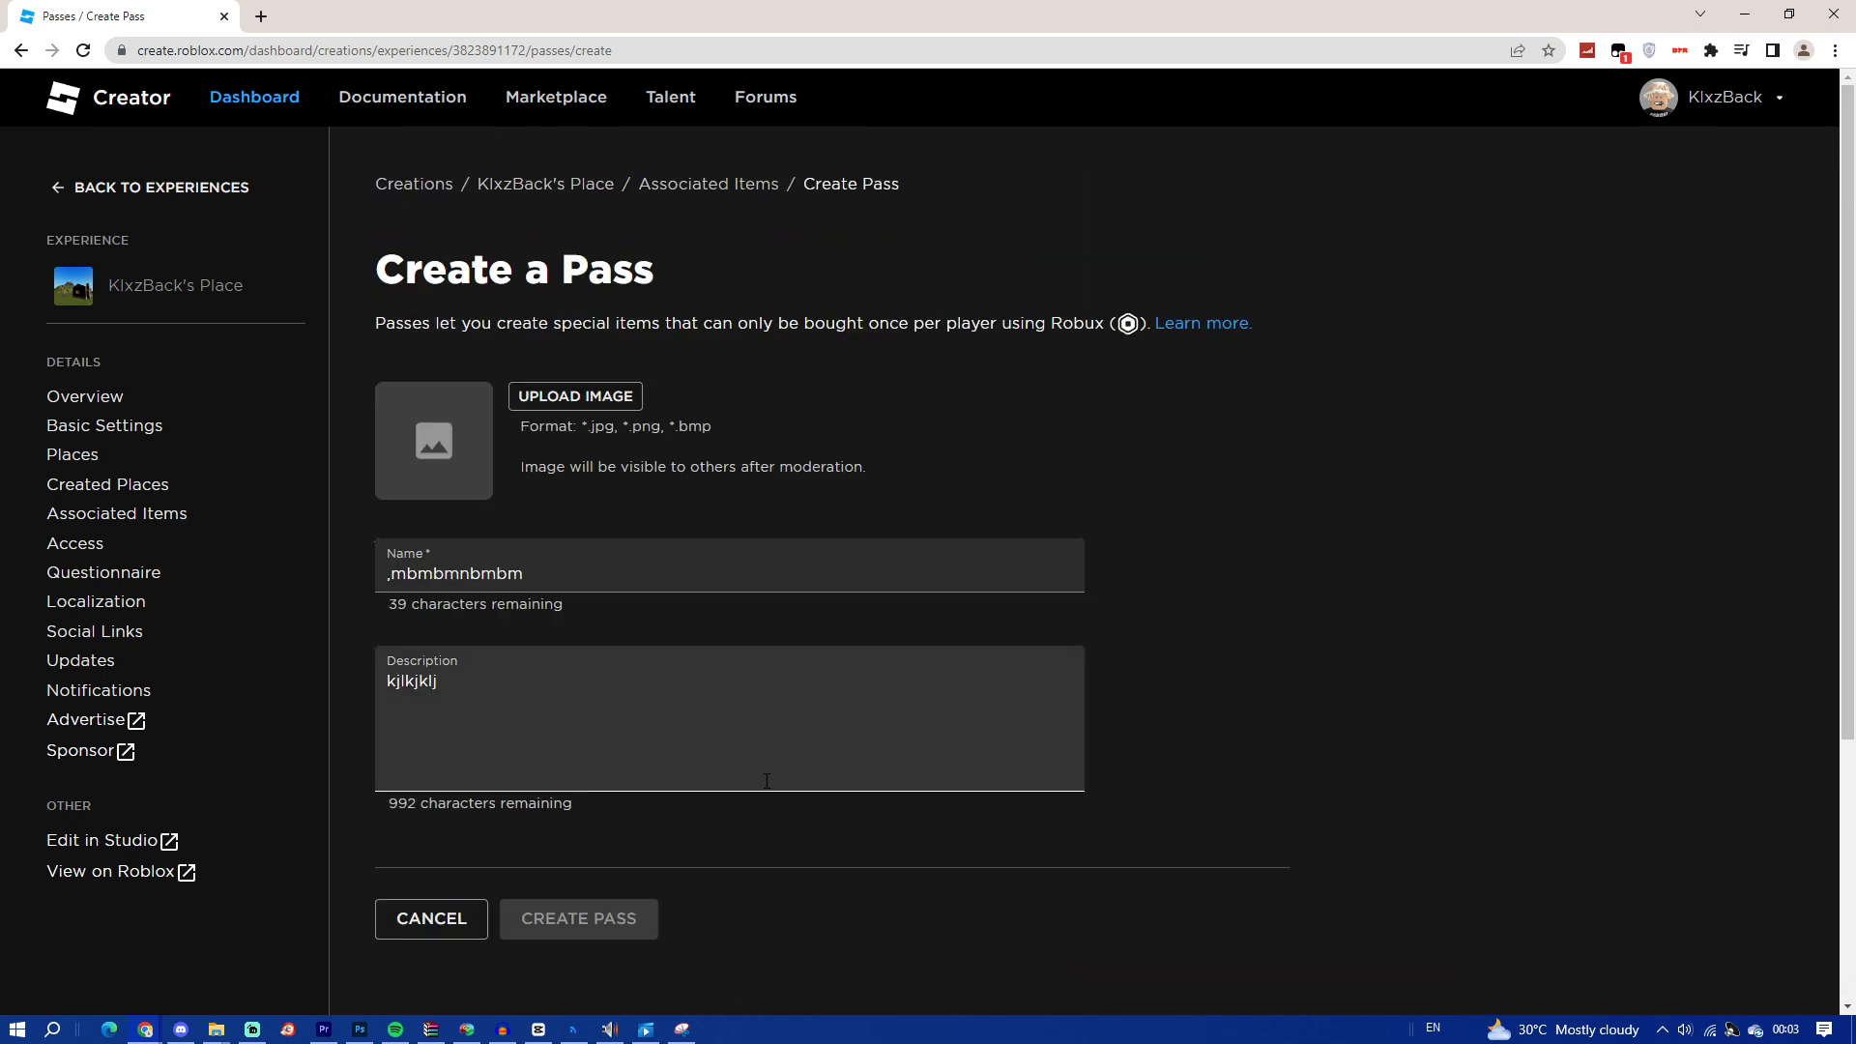